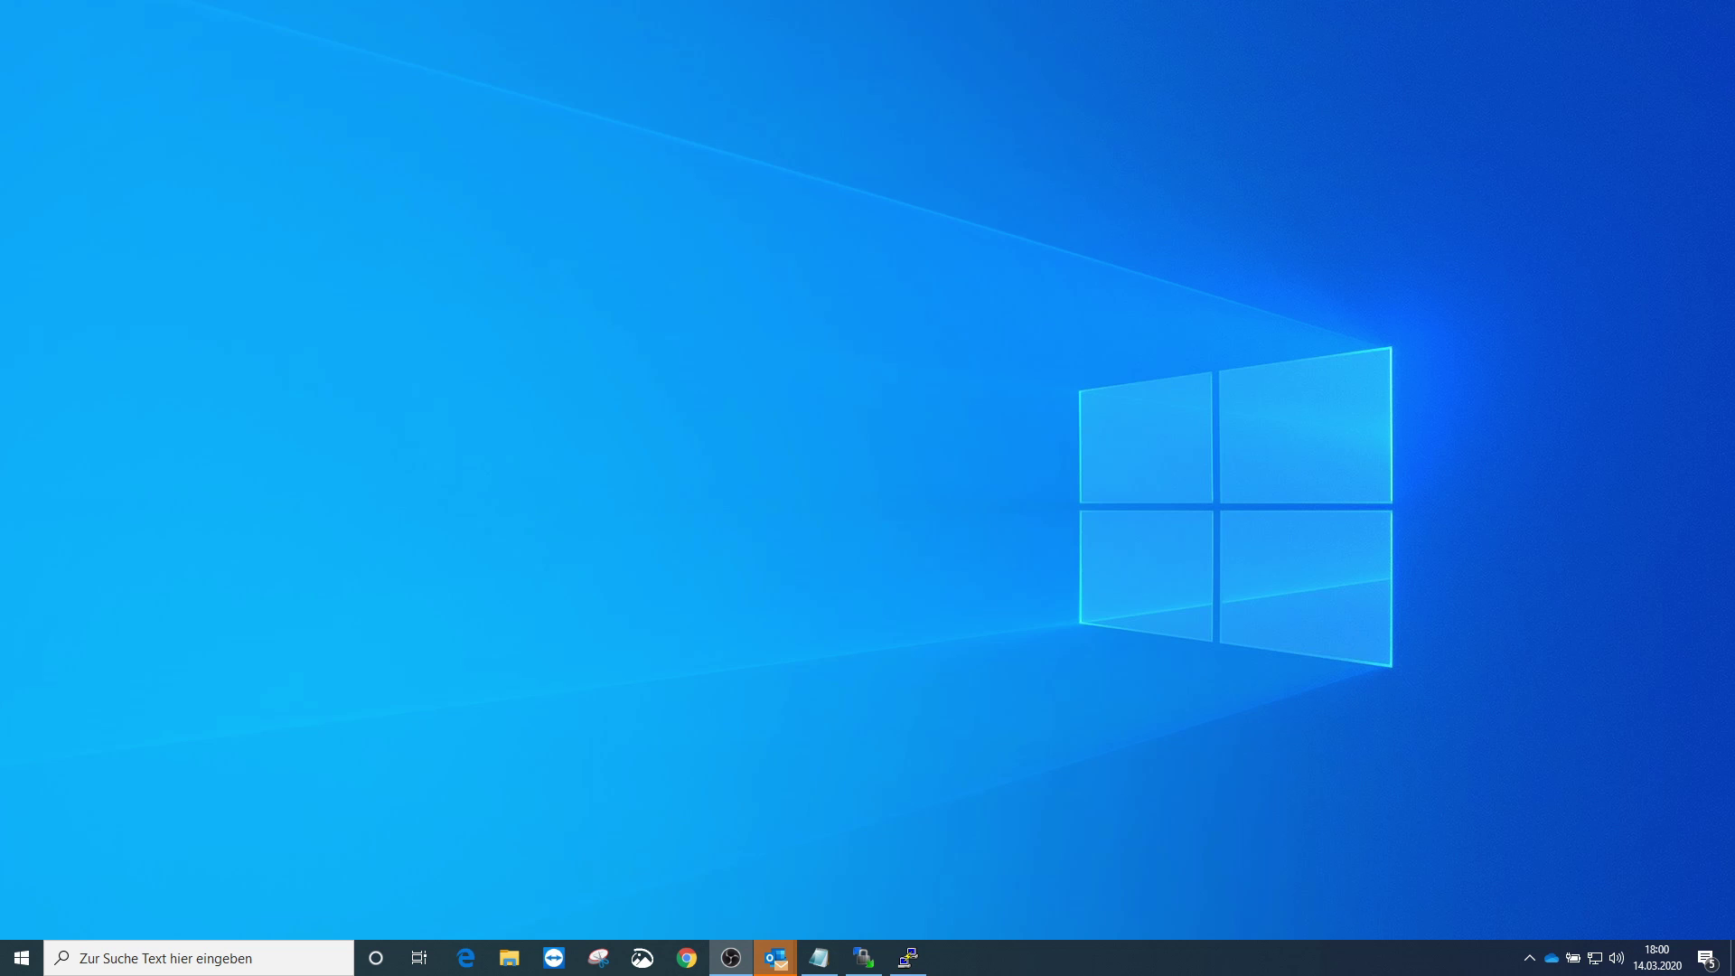
- Bring up the FreePBX session in WinSCP and expand the server's /etc folder
{"action": "left_click", "coordinate": [908, 958]}
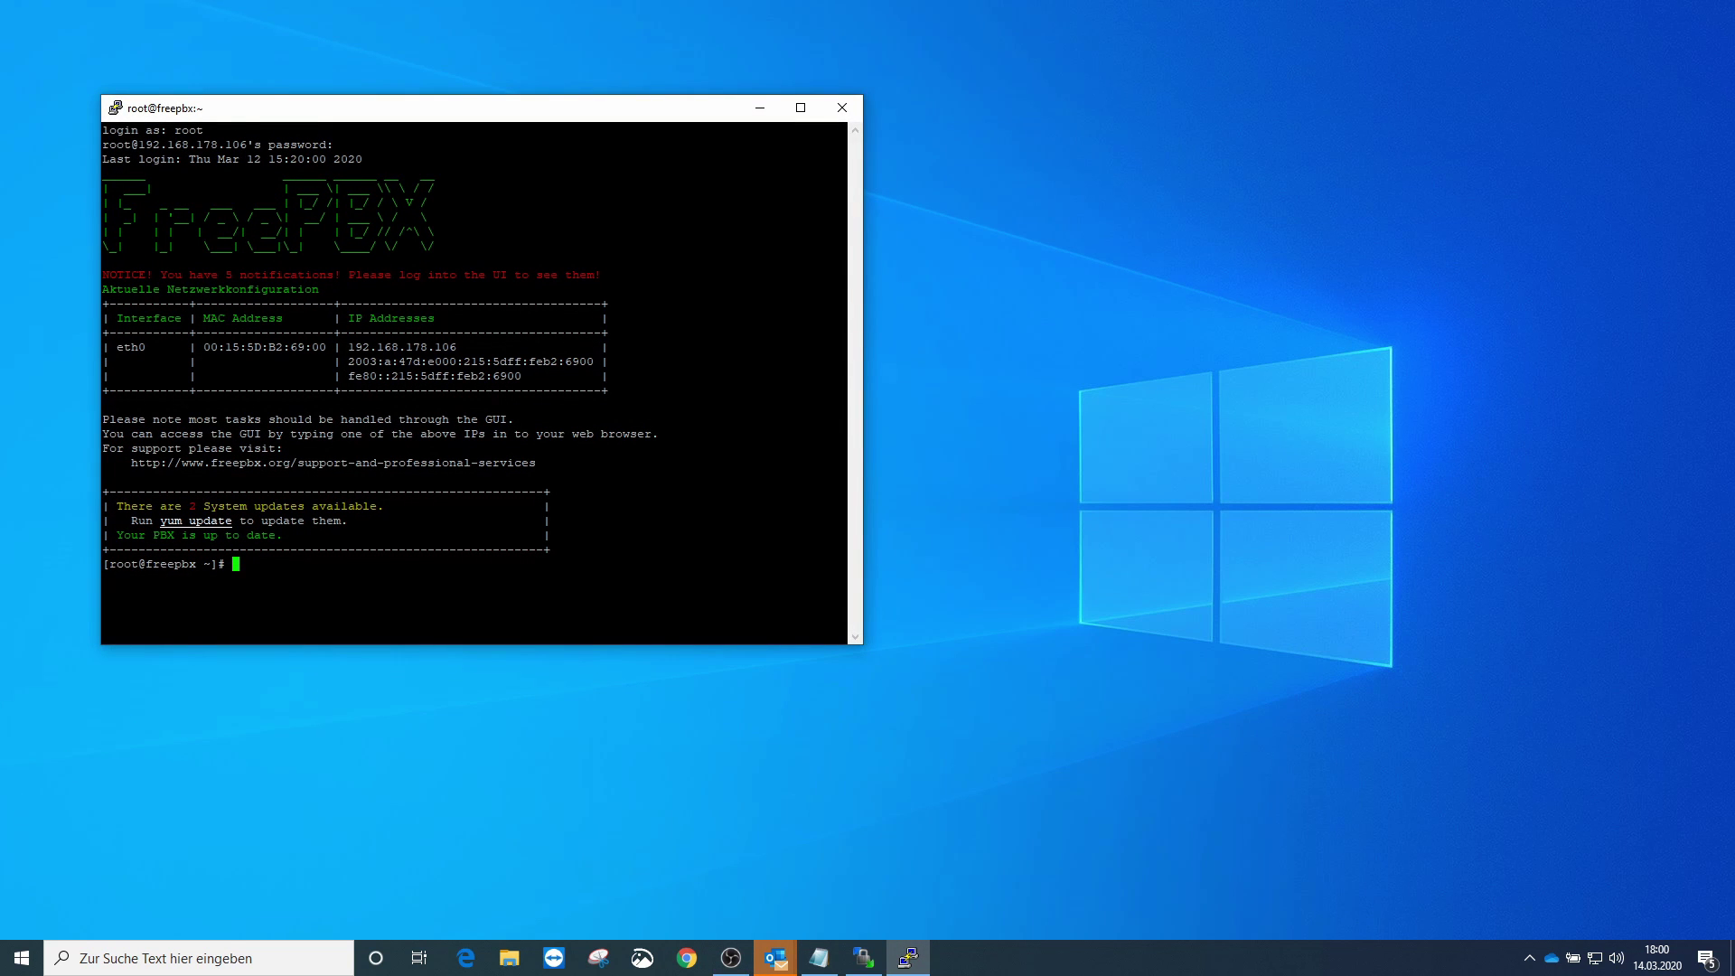
{"action": "left_click", "coordinate": [864, 958]}
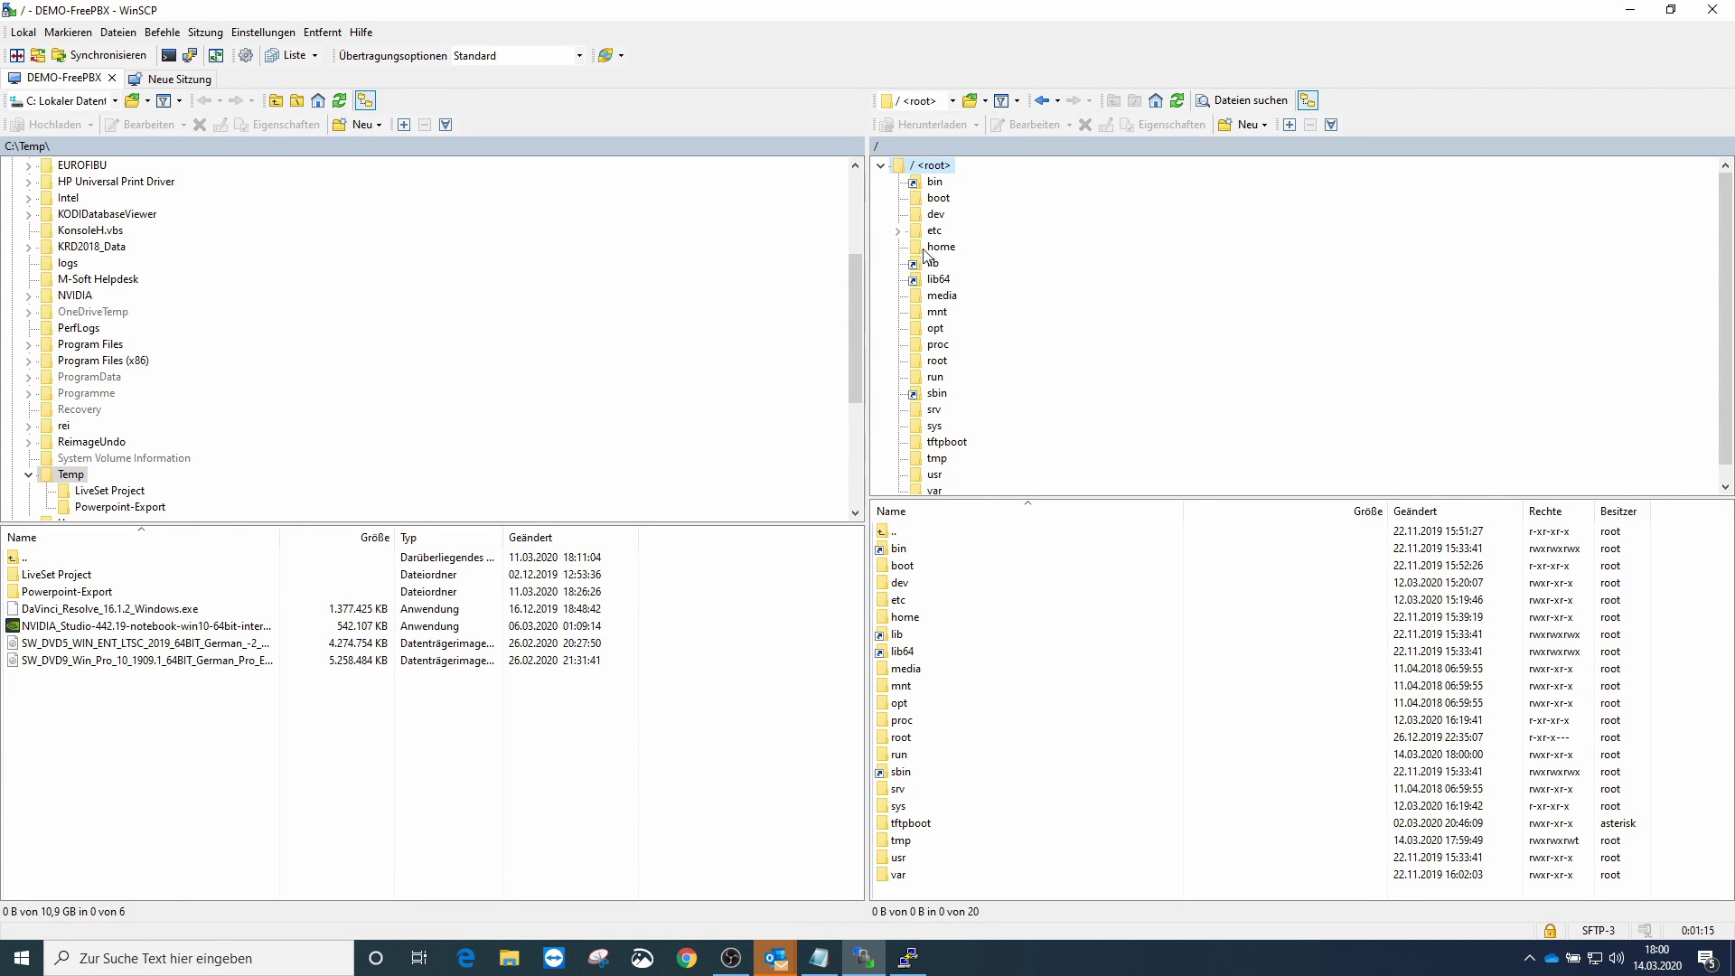
{"action": "left_click", "coordinate": [898, 231]}
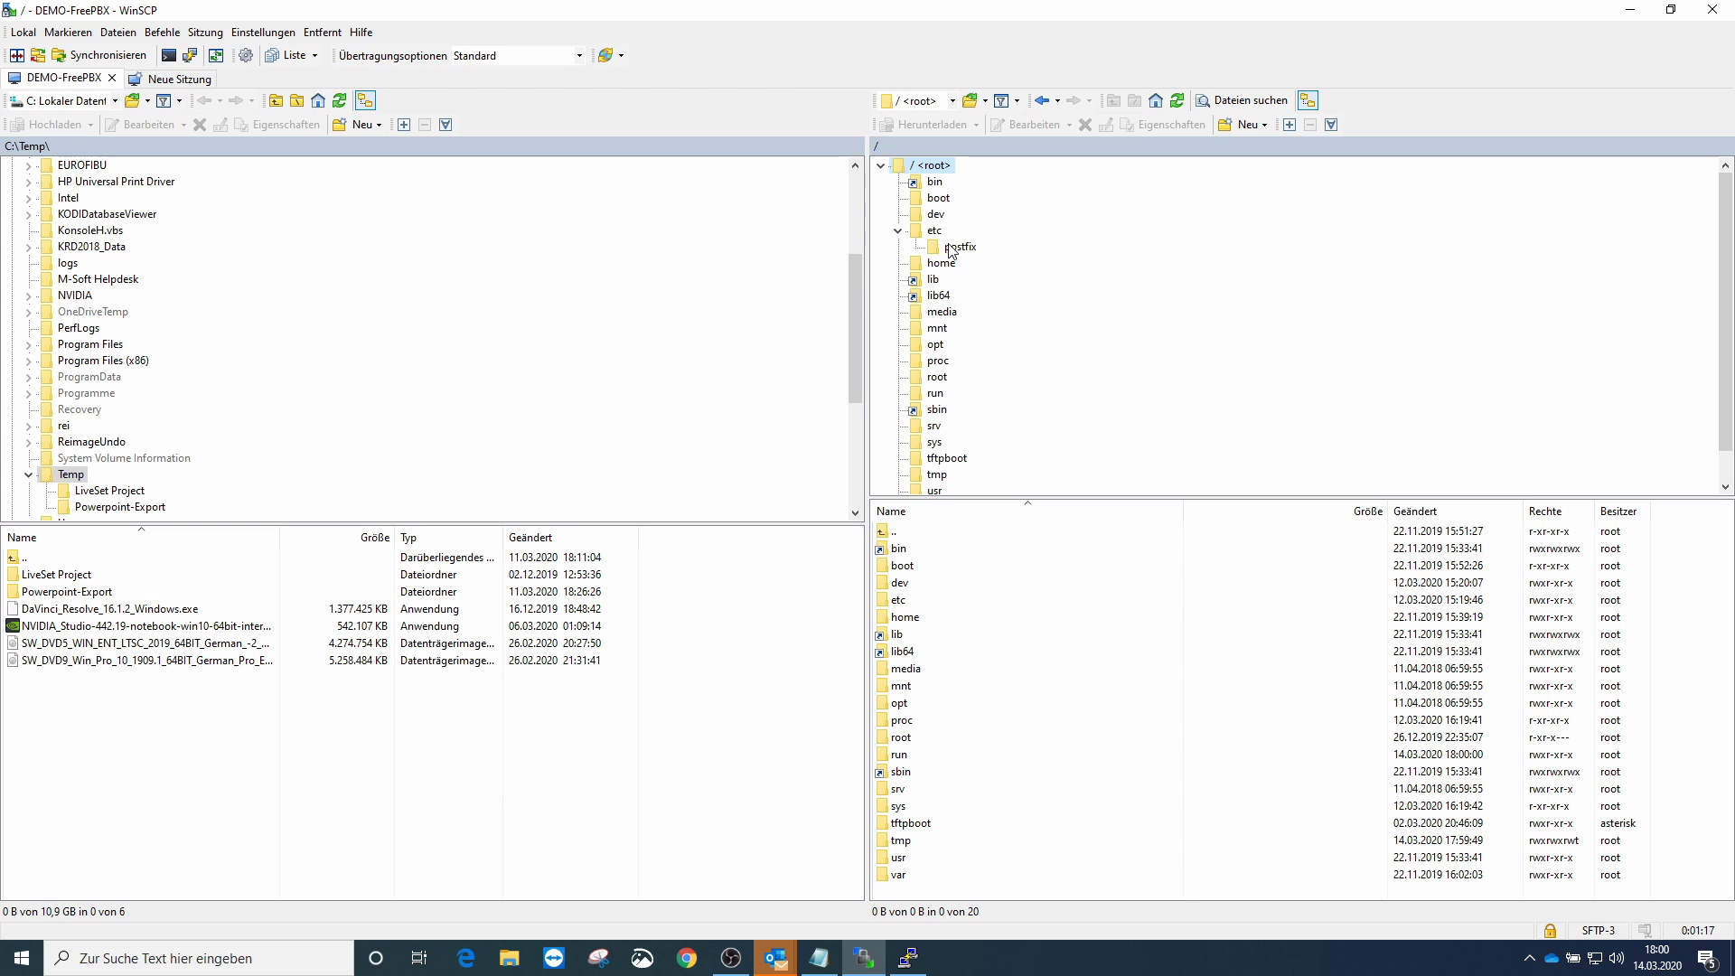
{"action": "left_click", "coordinate": [897, 231]}
{"action": "left_click", "coordinate": [898, 233]}
{"action": "left_click", "coordinate": [912, 232]}
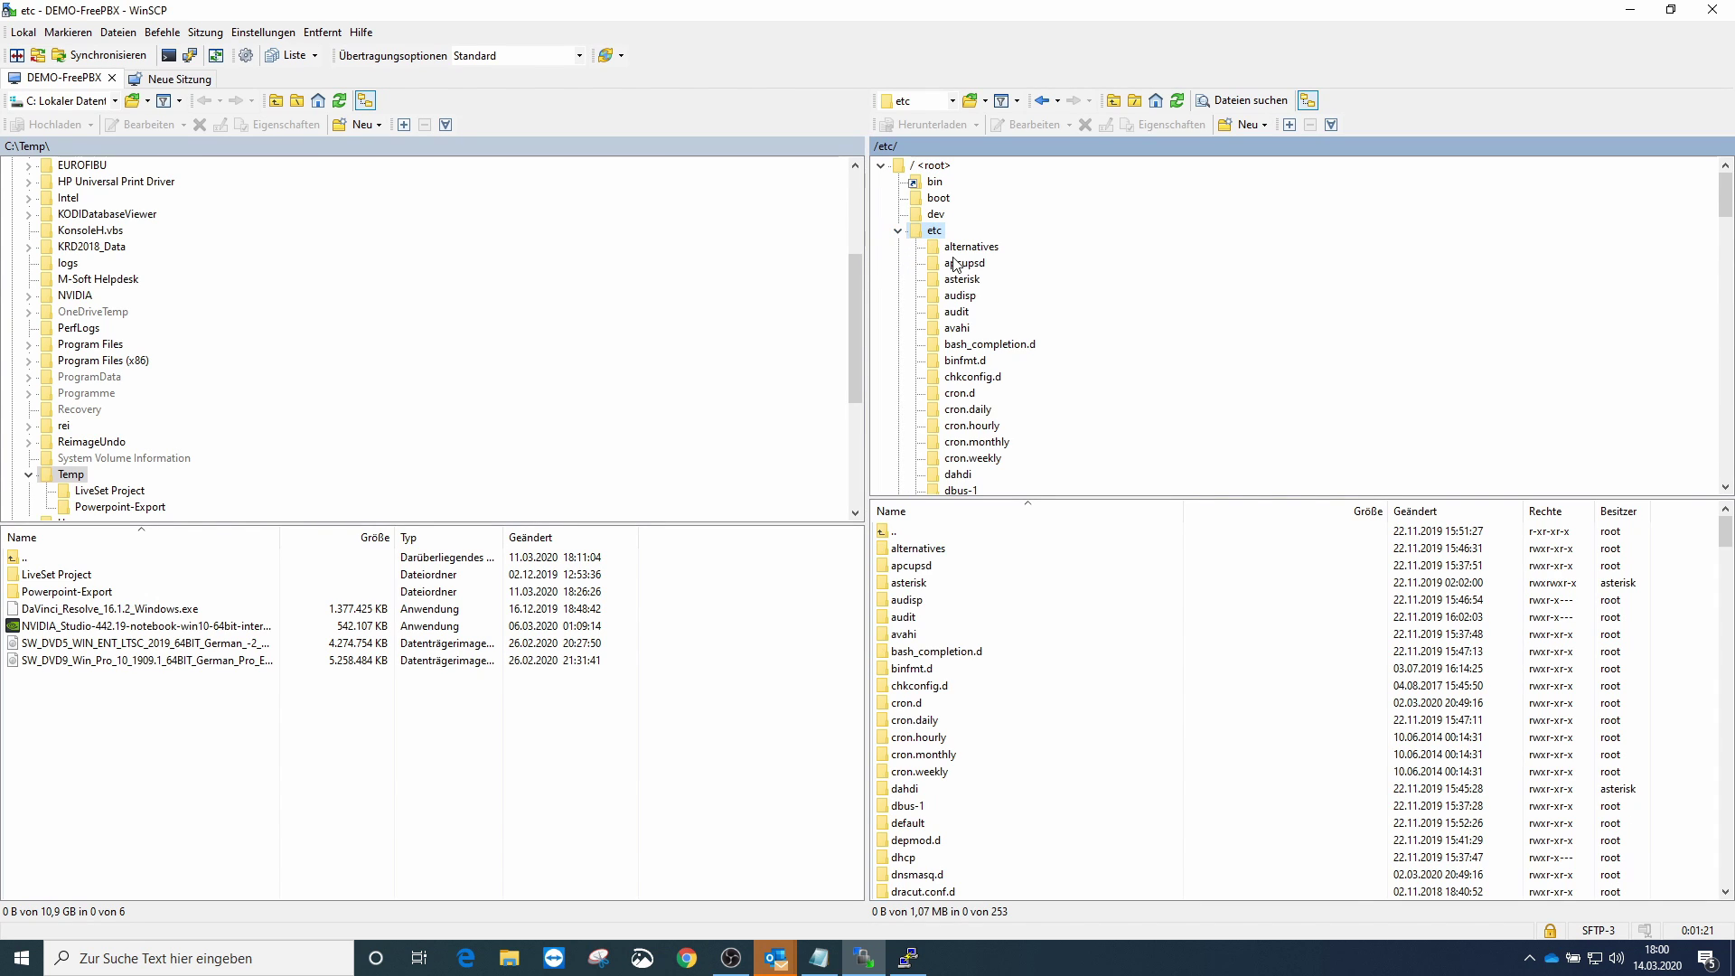
- Scroll through the /etc subfolders and open postfix, showing main.cf and master.cf
{"action": "scroll", "coordinate": [958, 320], "scroll_direction": "down", "scroll_amount": 5}
{"action": "scroll", "coordinate": [963, 324], "scroll_direction": "down", "scroll_amount": 4}
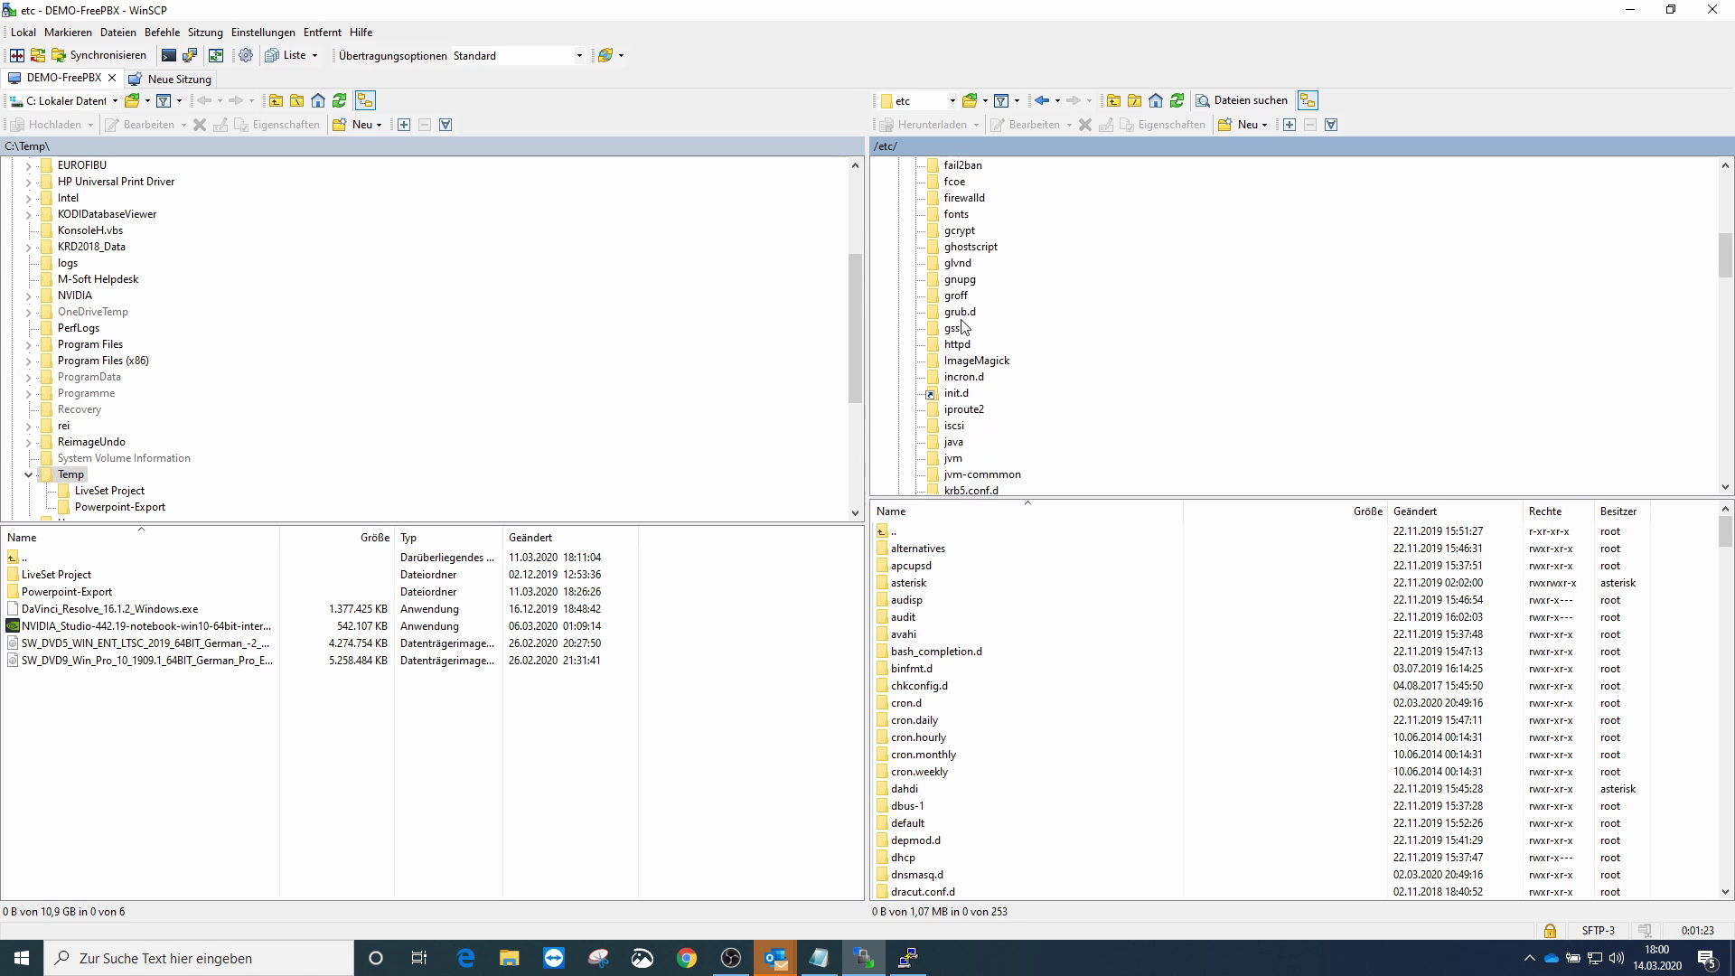
{"action": "left_click", "coordinate": [959, 312]}
{"action": "key", "text": "p"}
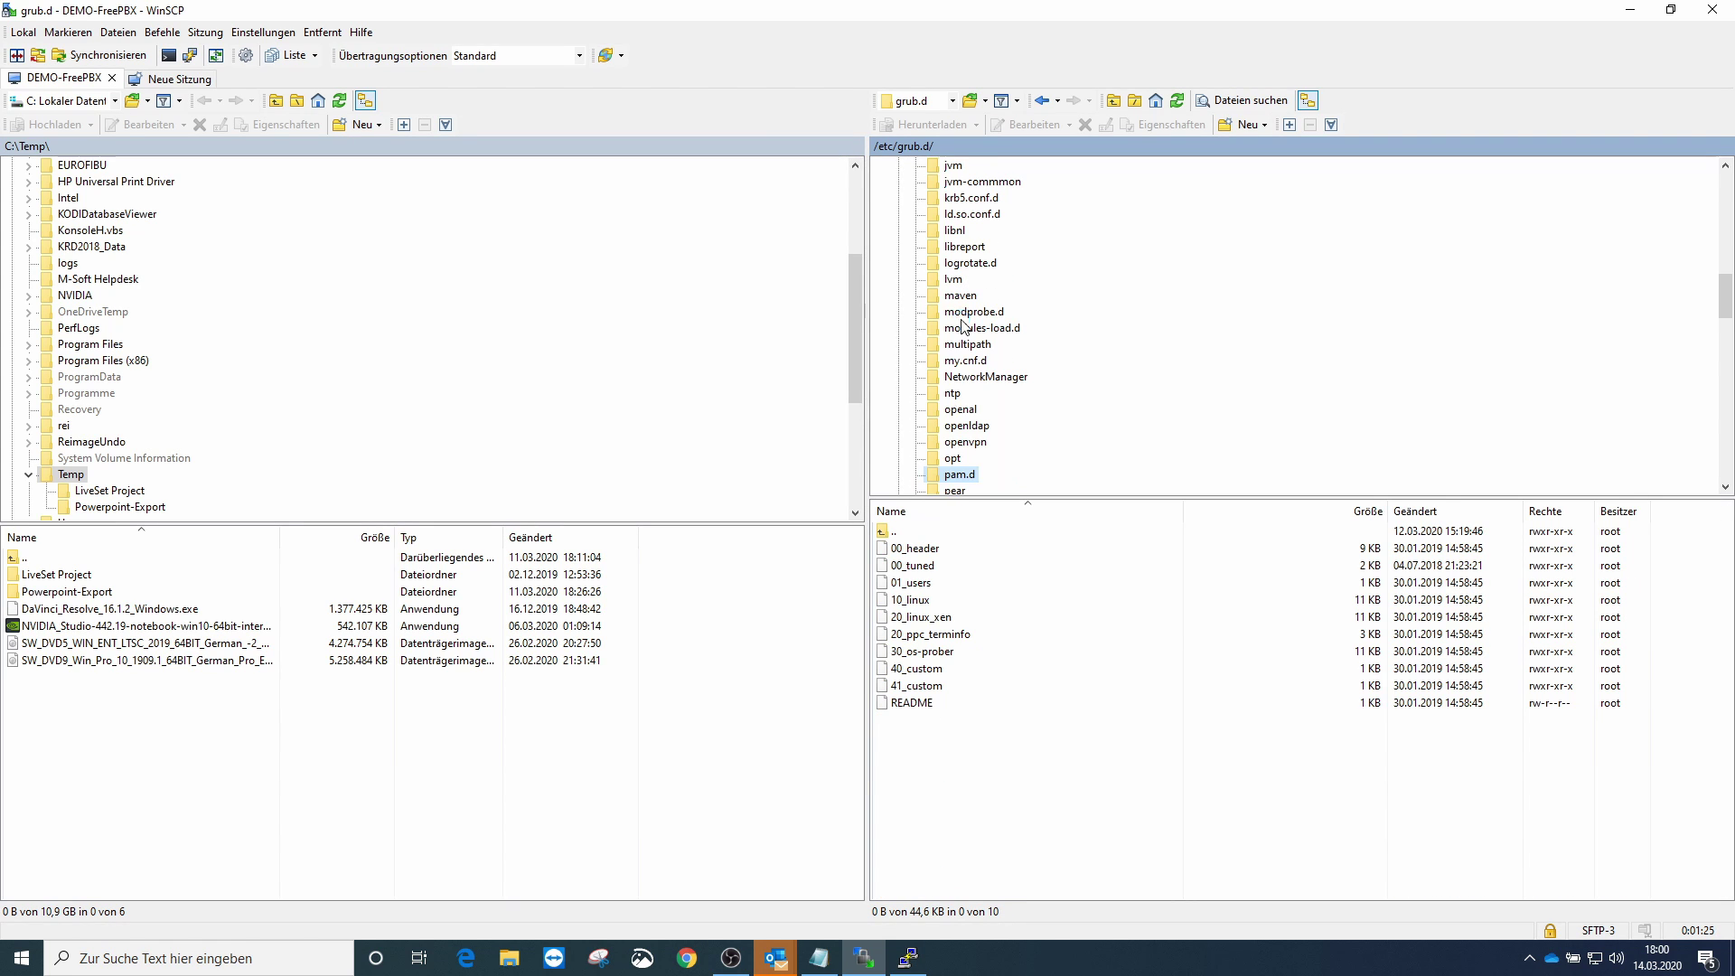
{"action": "scroll", "coordinate": [967, 338], "scroll_direction": "down", "scroll_amount": 2}
{"action": "scroll", "coordinate": [969, 345], "scroll_direction": "down", "scroll_amount": 3}
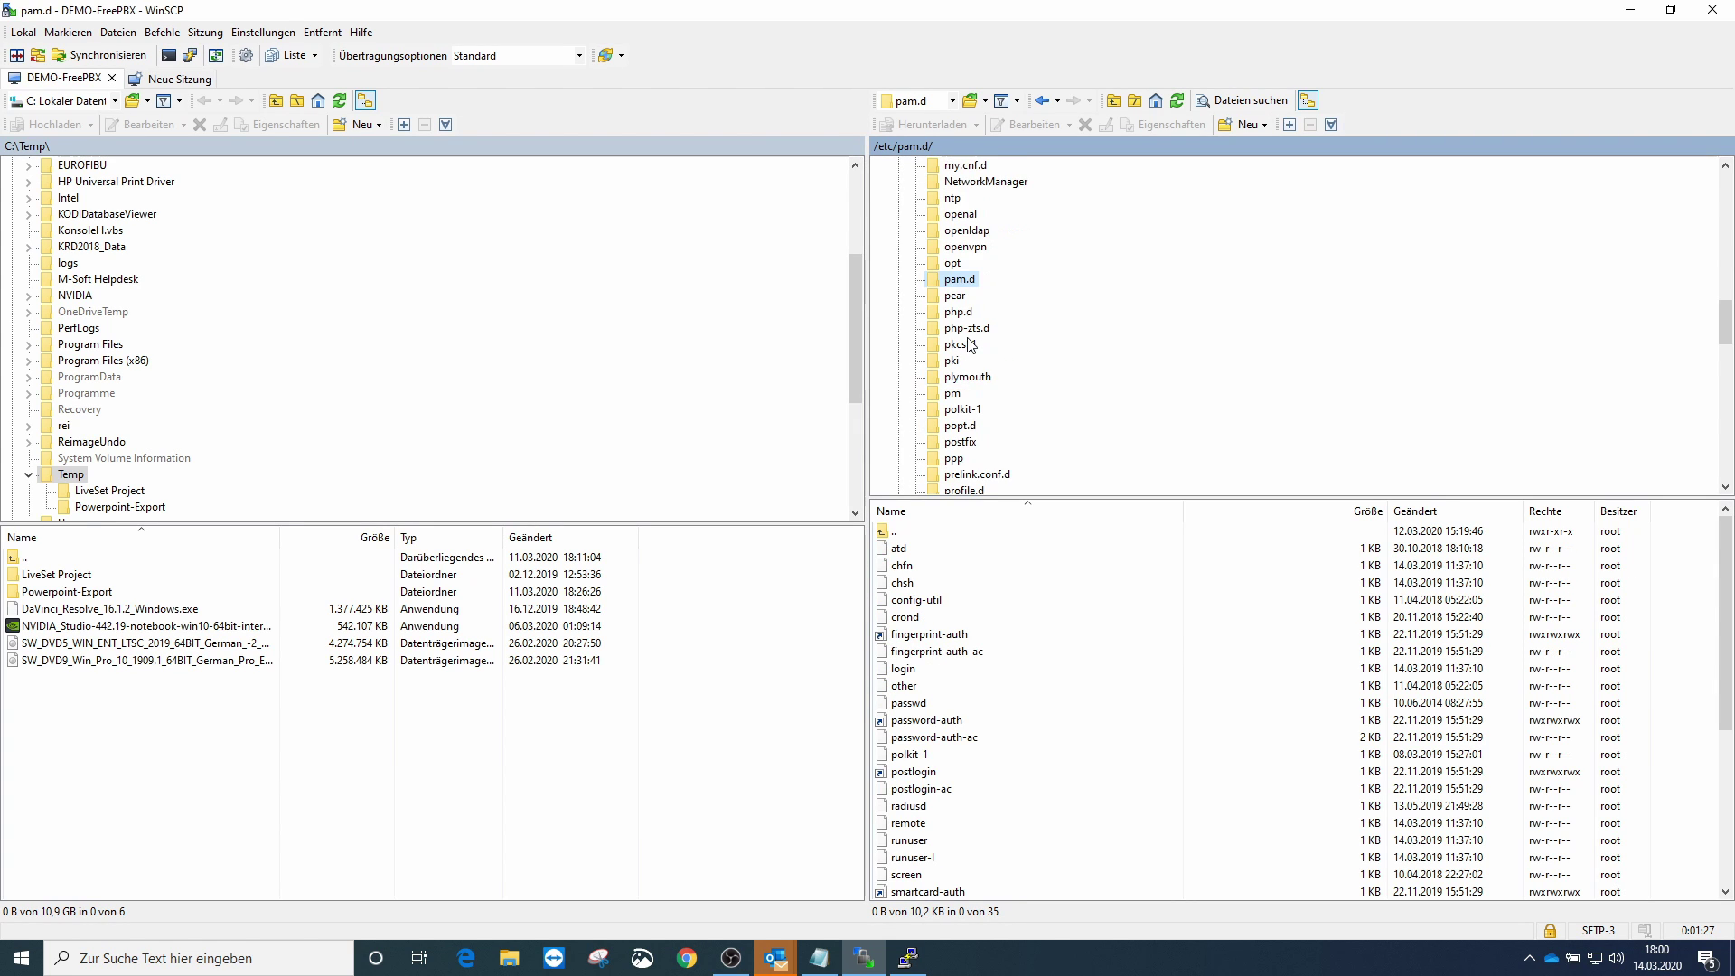
{"action": "left_click", "coordinate": [958, 395]}
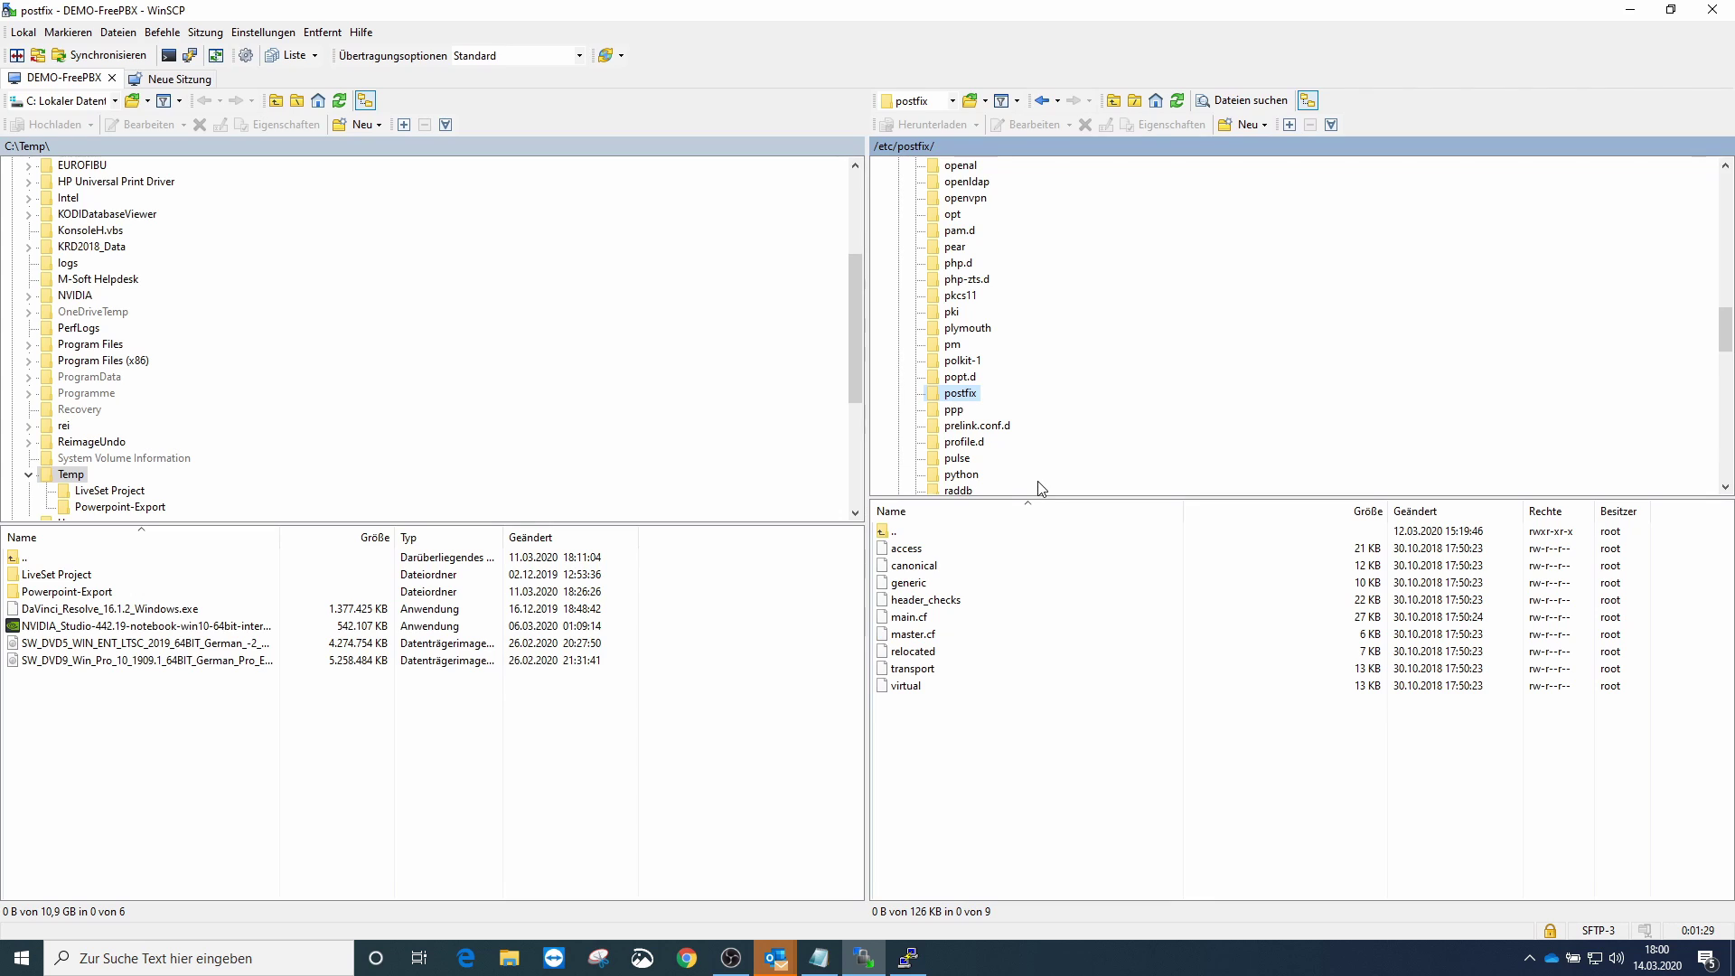
- Open main.cf and paste the GMX relay block (relayhost mail.gmx.net:587, TLS, SASL) at its end
{"action": "double_click", "coordinate": [911, 619]}
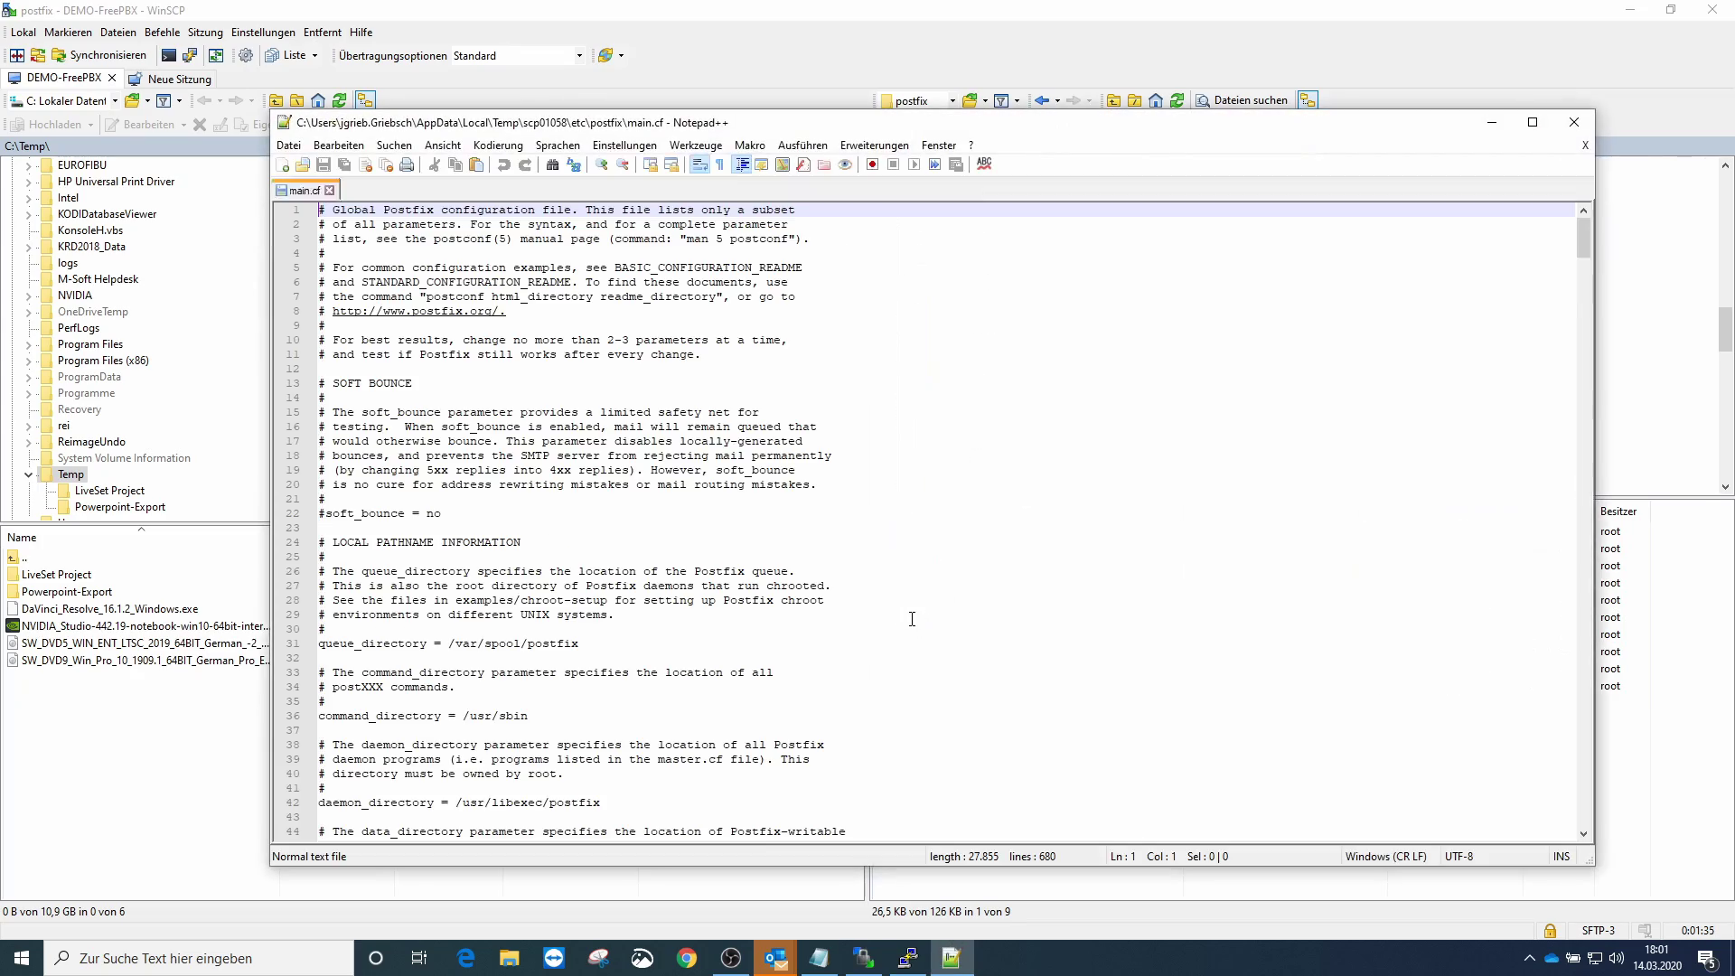
{"action": "scroll", "coordinate": [912, 587], "scroll_direction": "down", "scroll_amount": 7}
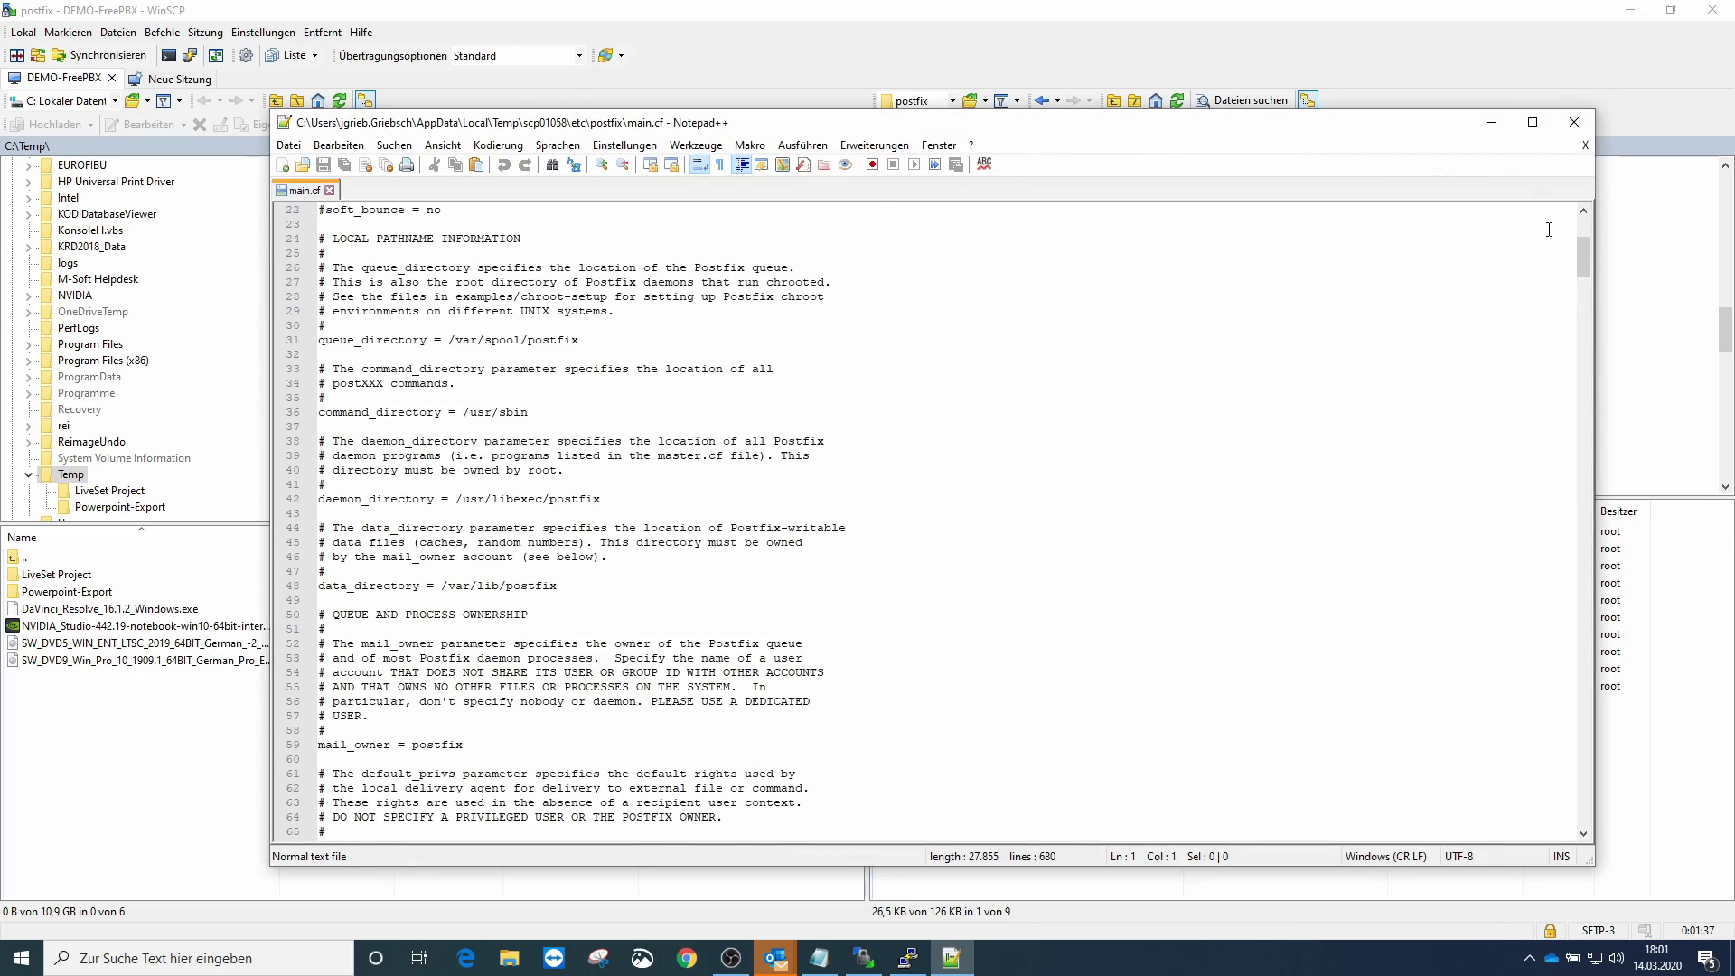
{"action": "left_click_drag", "start_coordinate": [1585, 257], "coordinate": [1586, 830]}
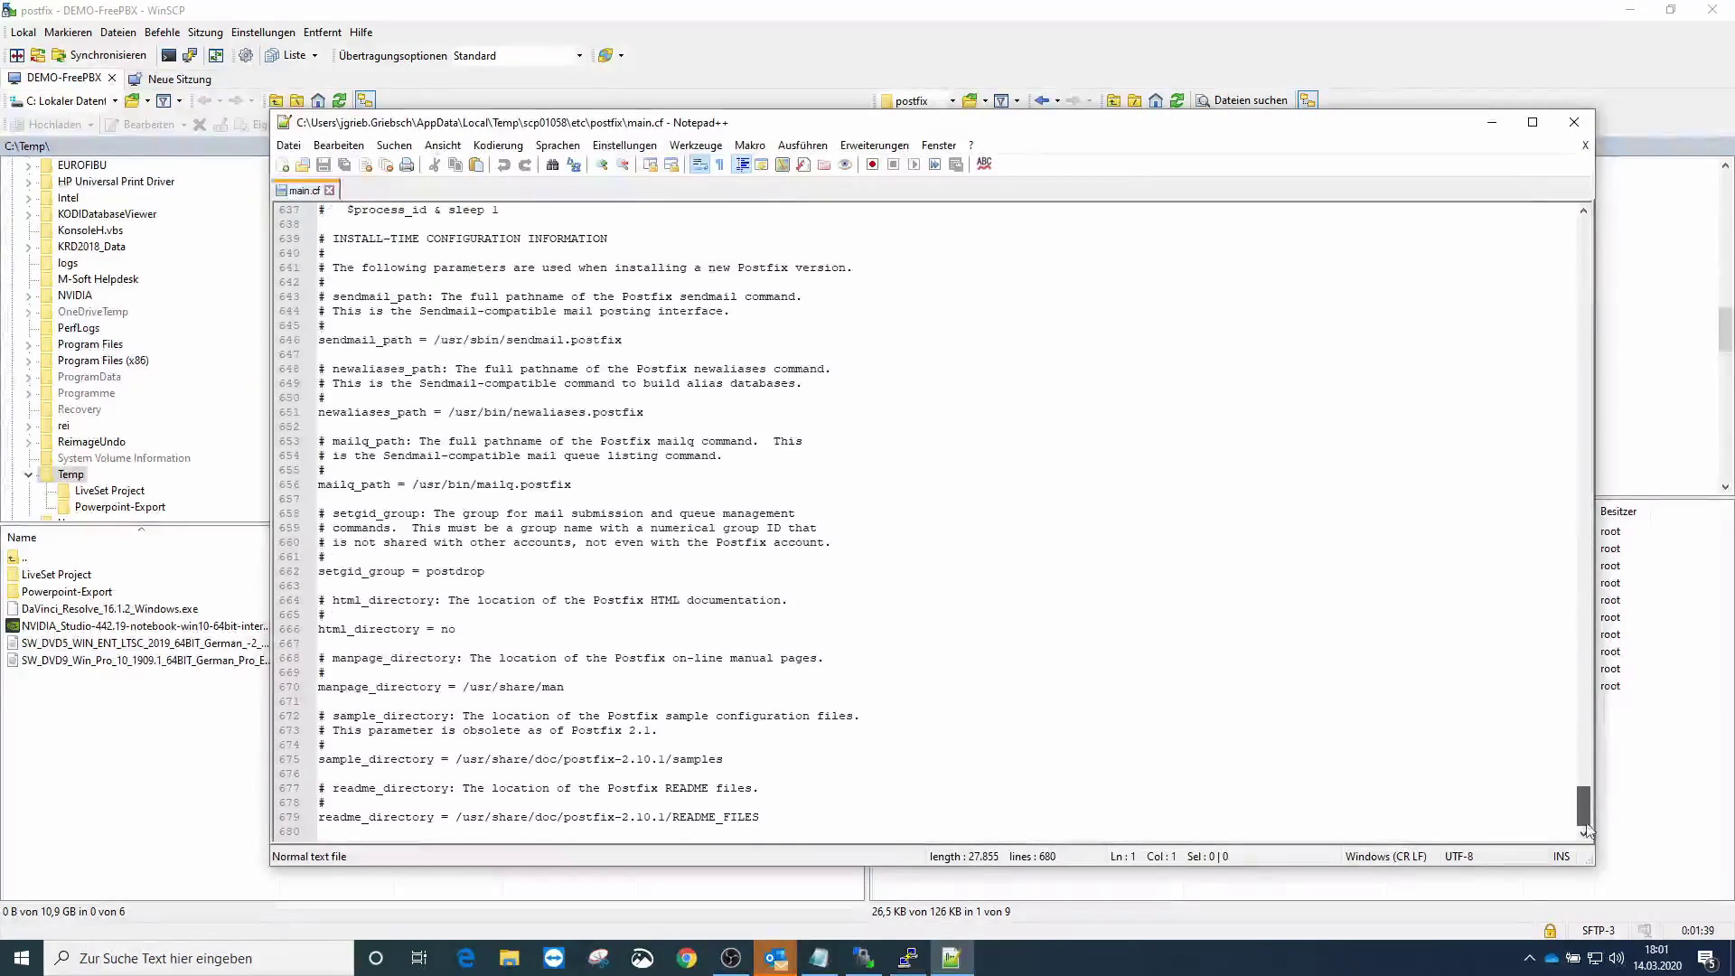
{"action": "left_click", "coordinate": [771, 822]}
{"action": "key", "text": "Return"}
{"action": "key", "text": "Return"}
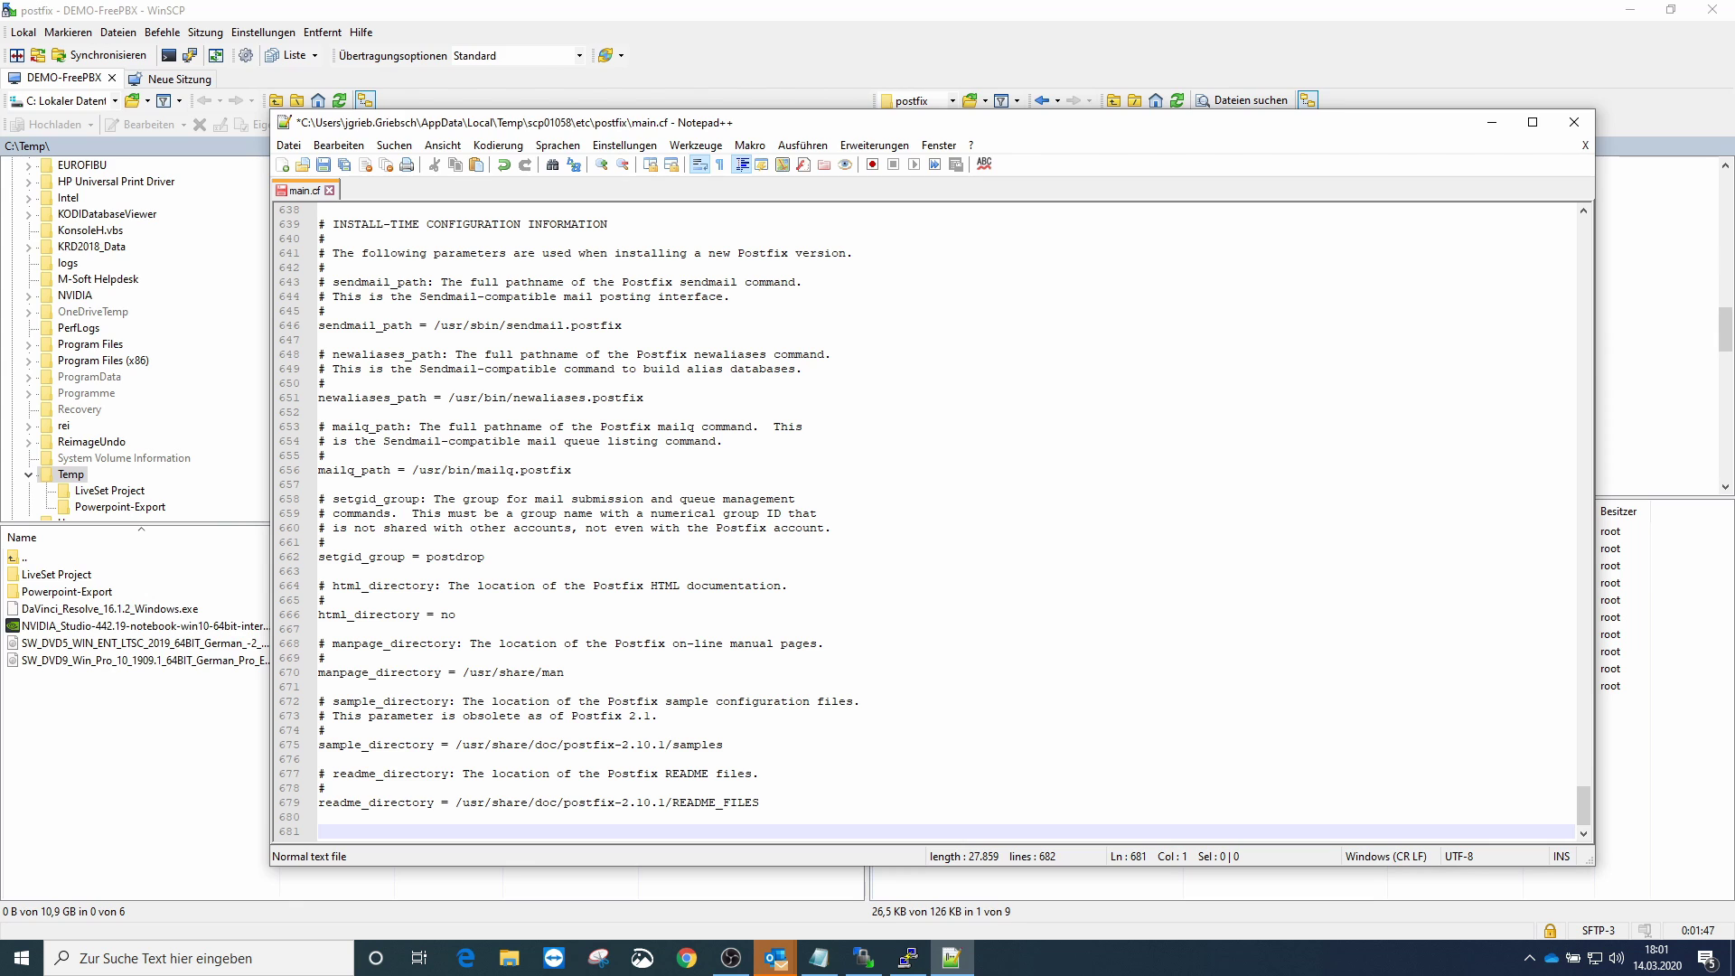
{"action": "key", "text": "ctrl+v"}
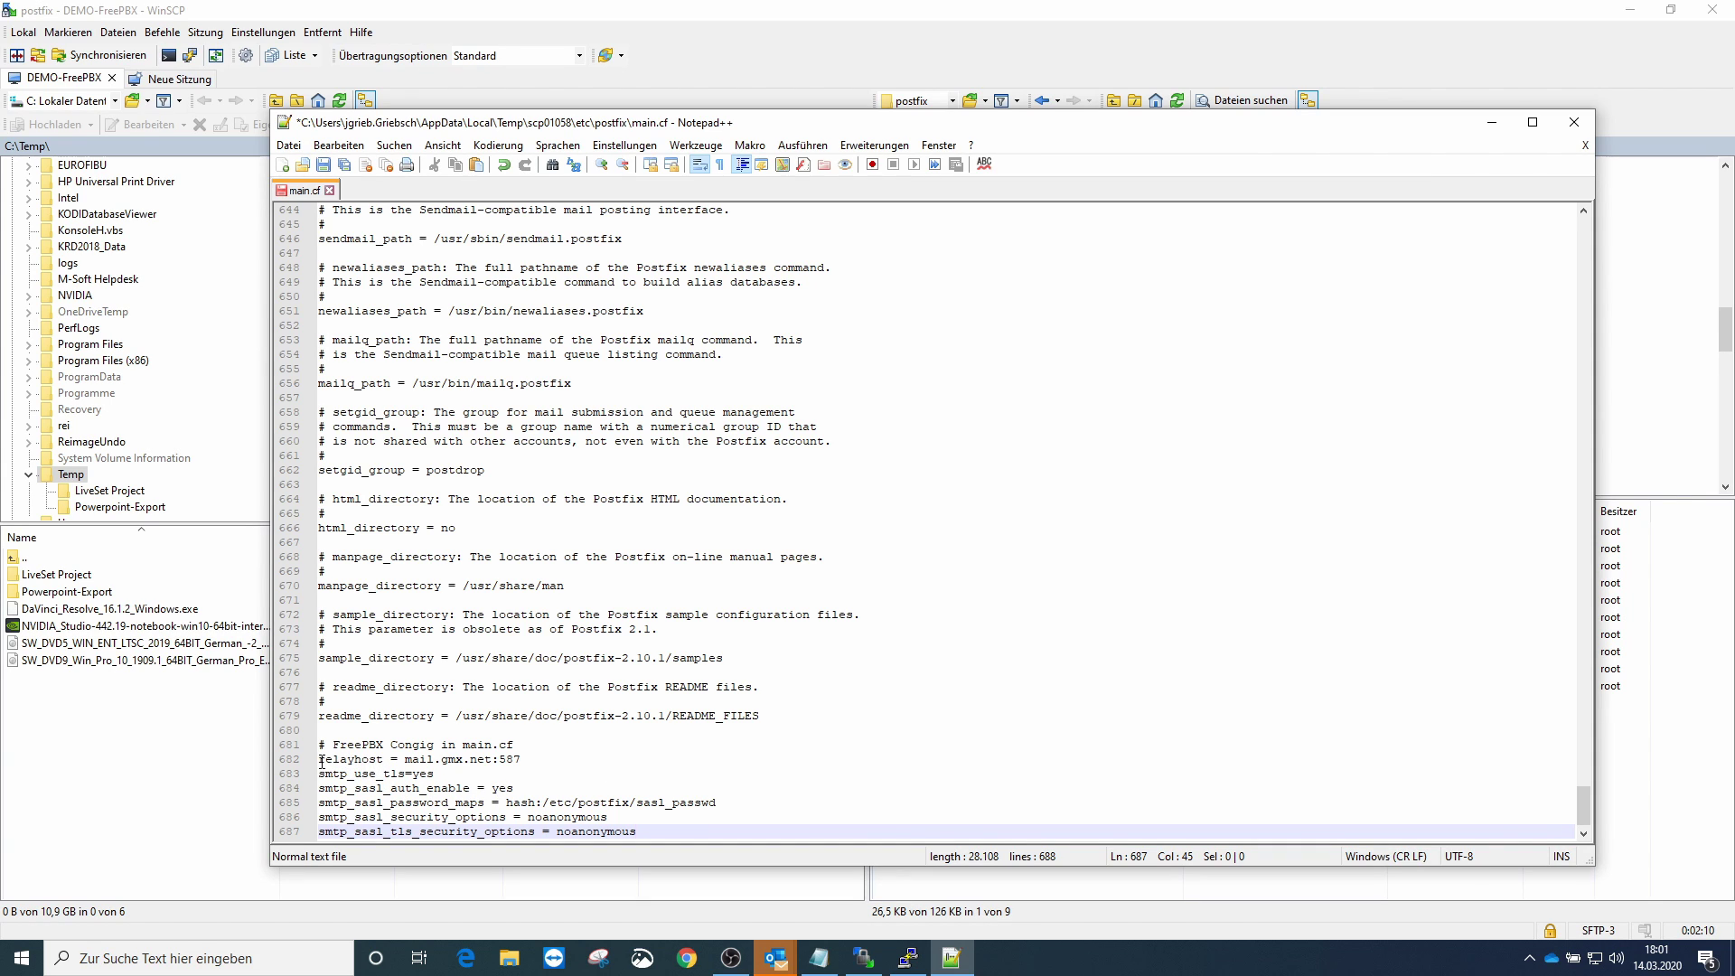
- Review the added relayhost, smtp_sasl_auth_enable, sasl_passwd password-map and security option lines
{"action": "left_click_drag", "start_coordinate": [321, 762], "coordinate": [524, 761]}
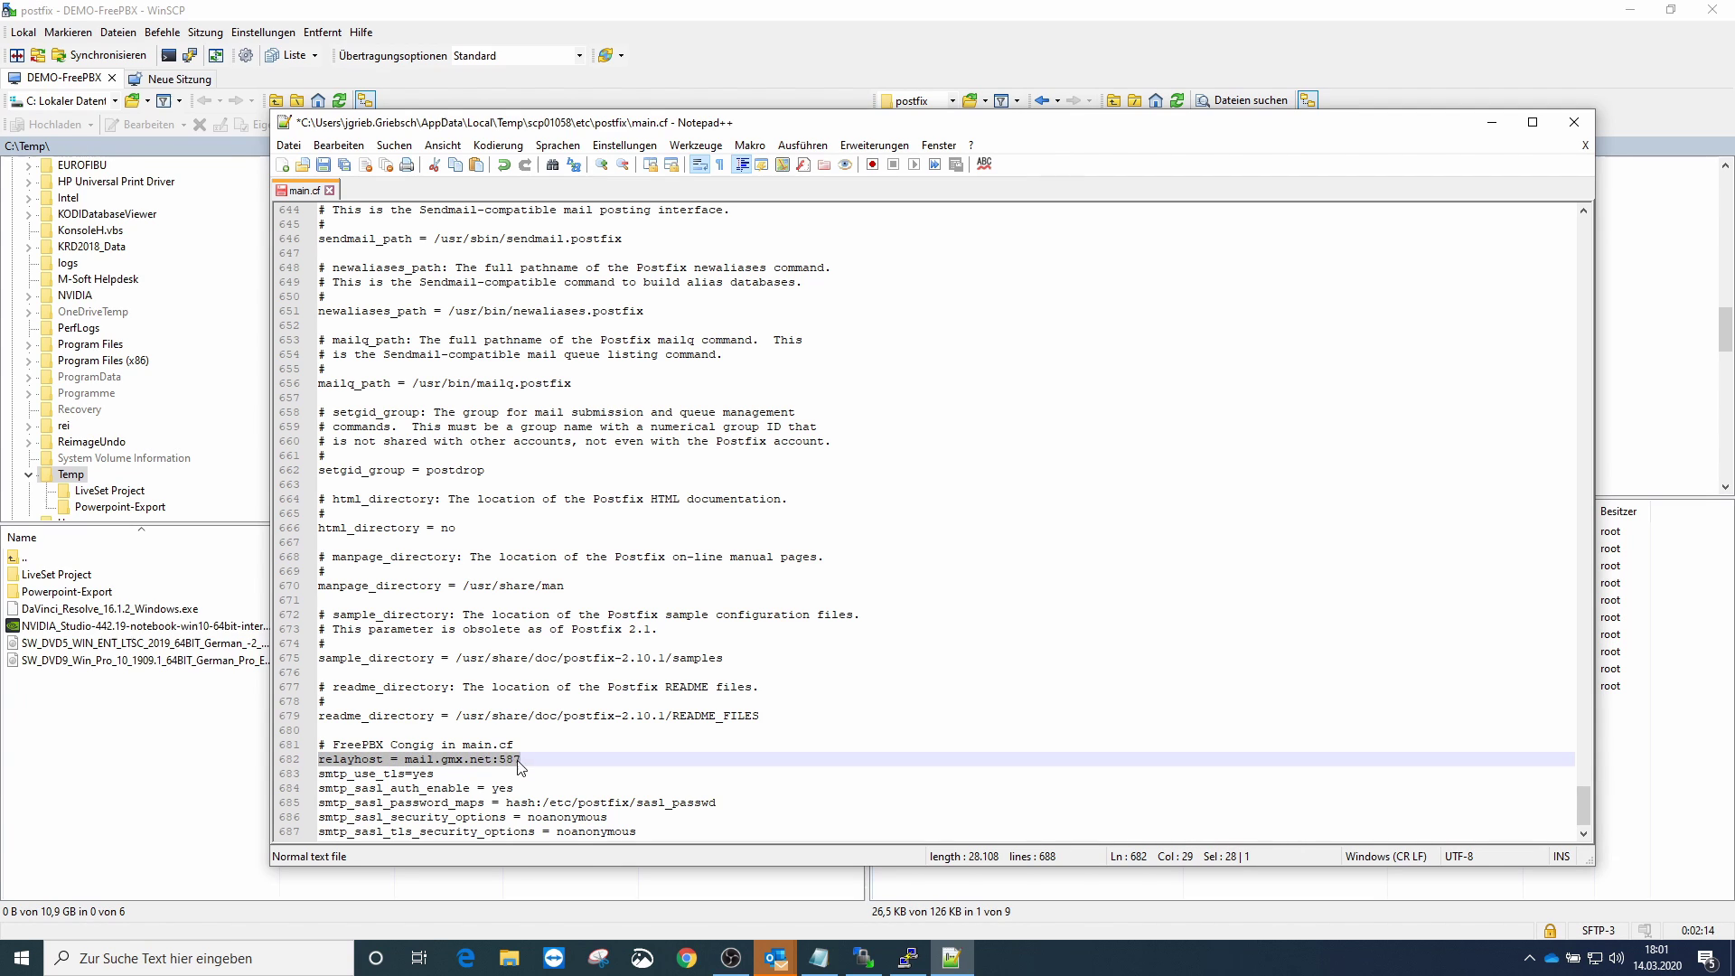
{"action": "left_click", "coordinate": [443, 760]}
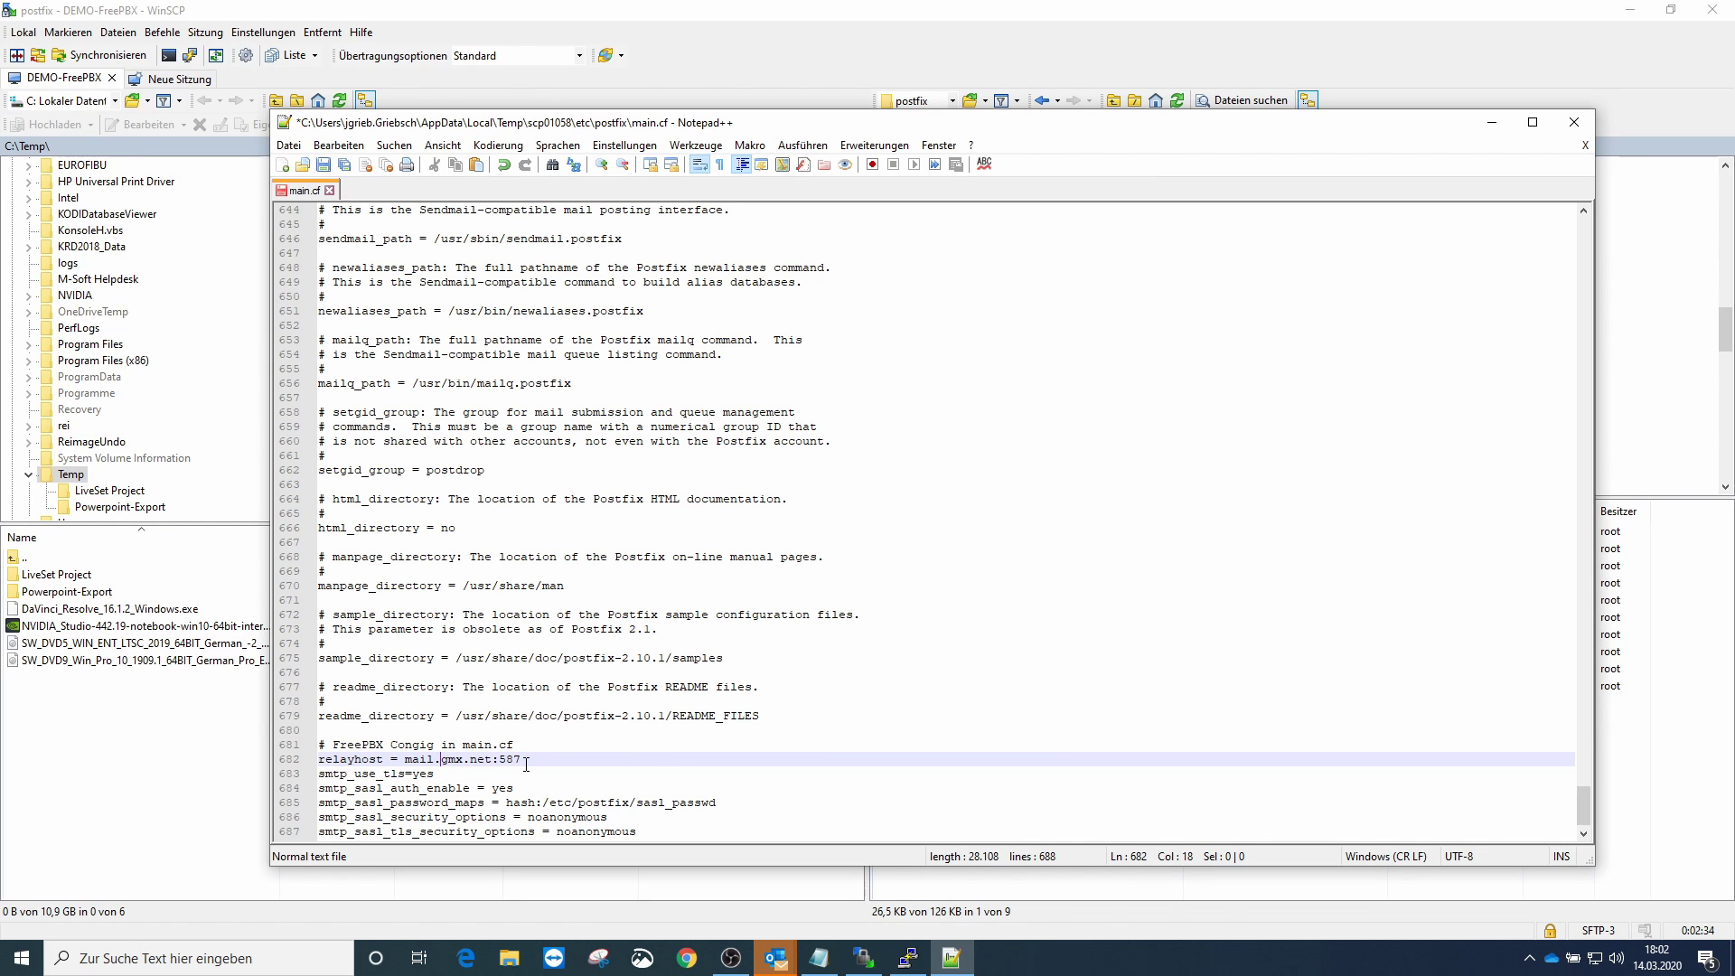
{"action": "left_click", "coordinate": [519, 789]}
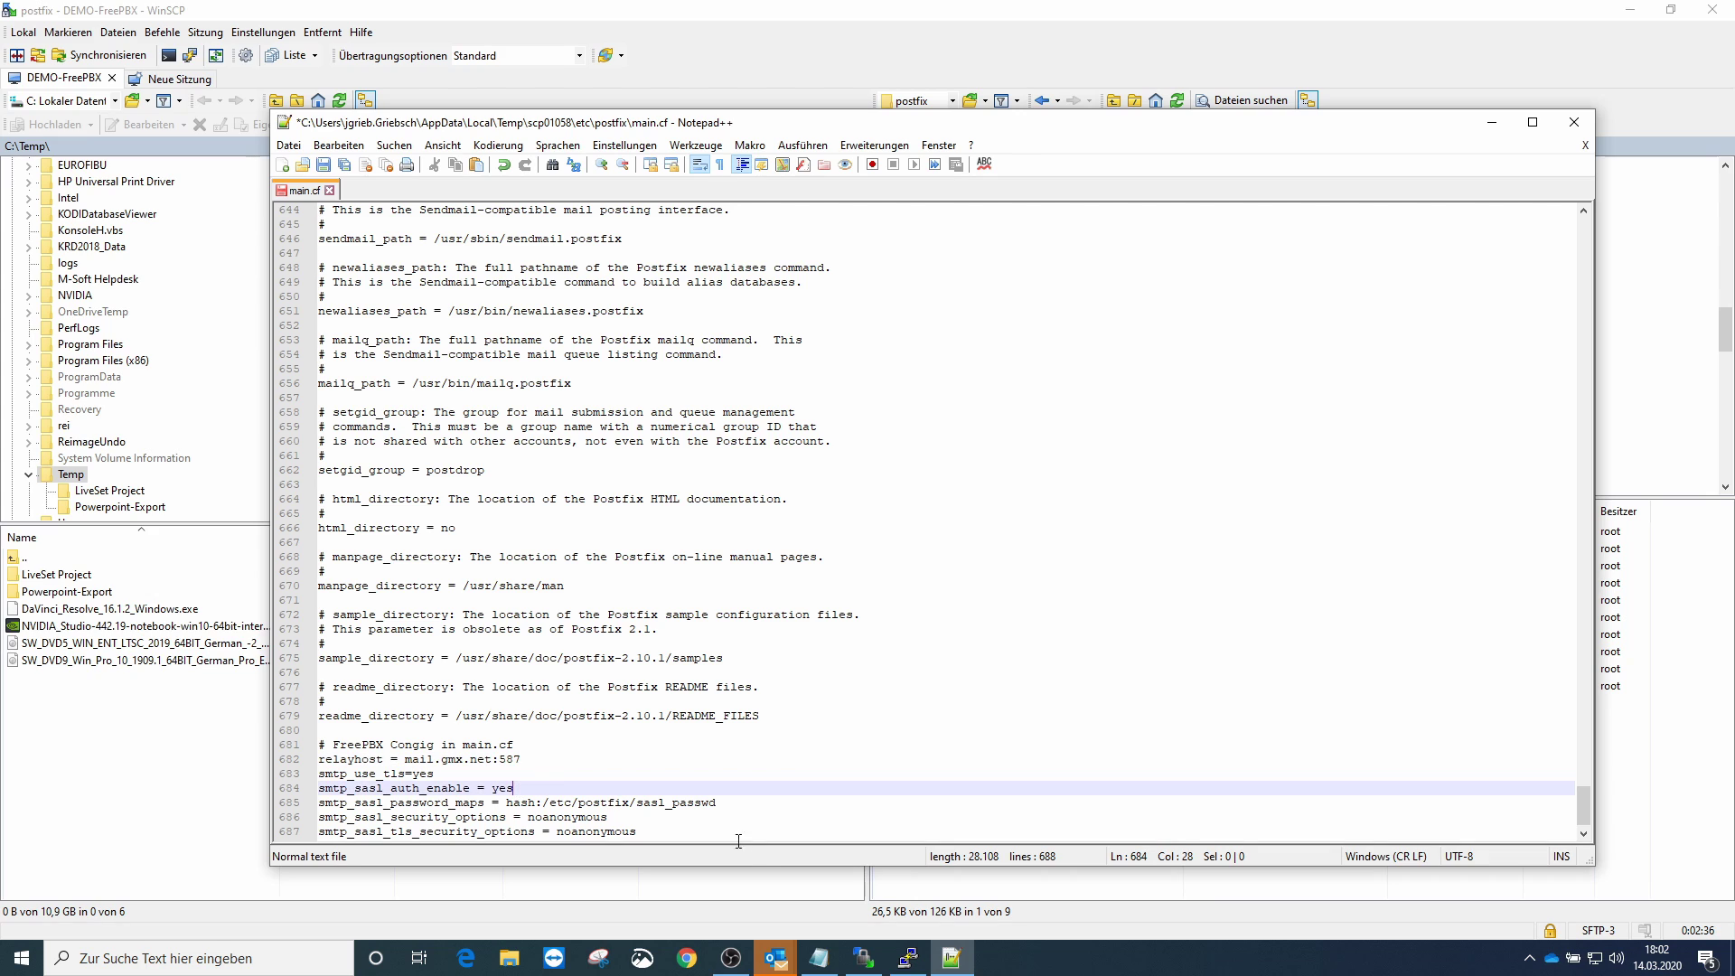
{"action": "left_click", "coordinate": [701, 803]}
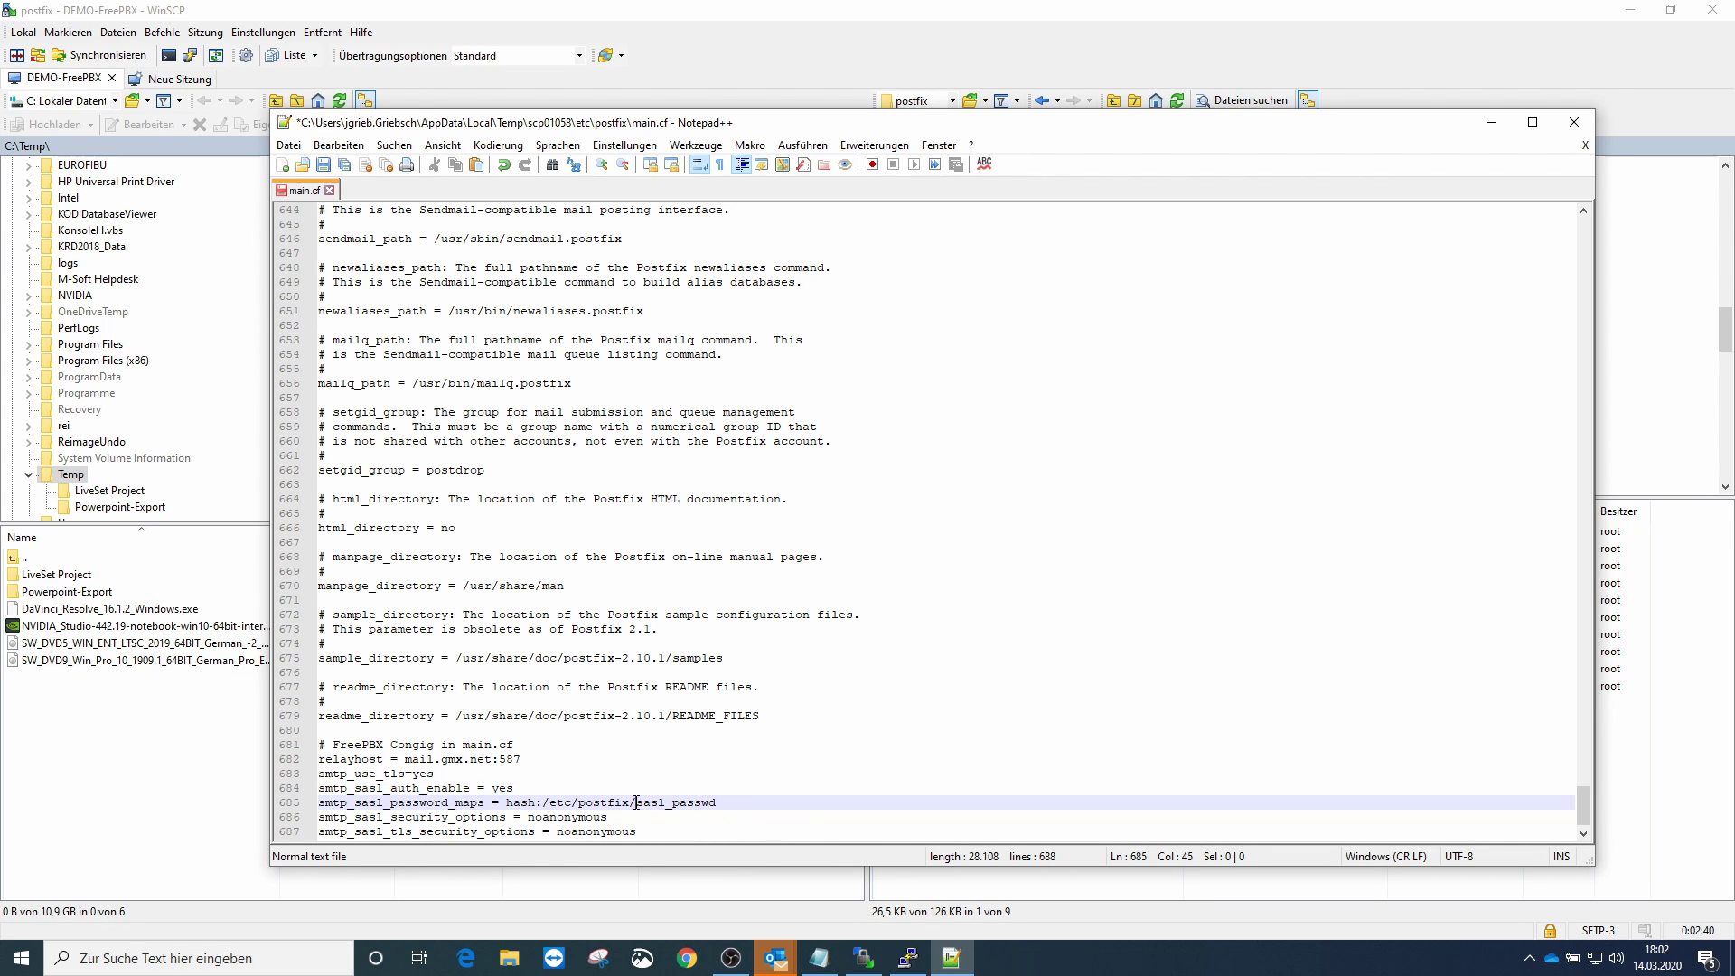
{"action": "left_click_drag", "start_coordinate": [638, 802], "coordinate": [756, 812]}
{"action": "left_click", "coordinate": [573, 817]}
{"action": "left_click", "coordinate": [601, 831]}
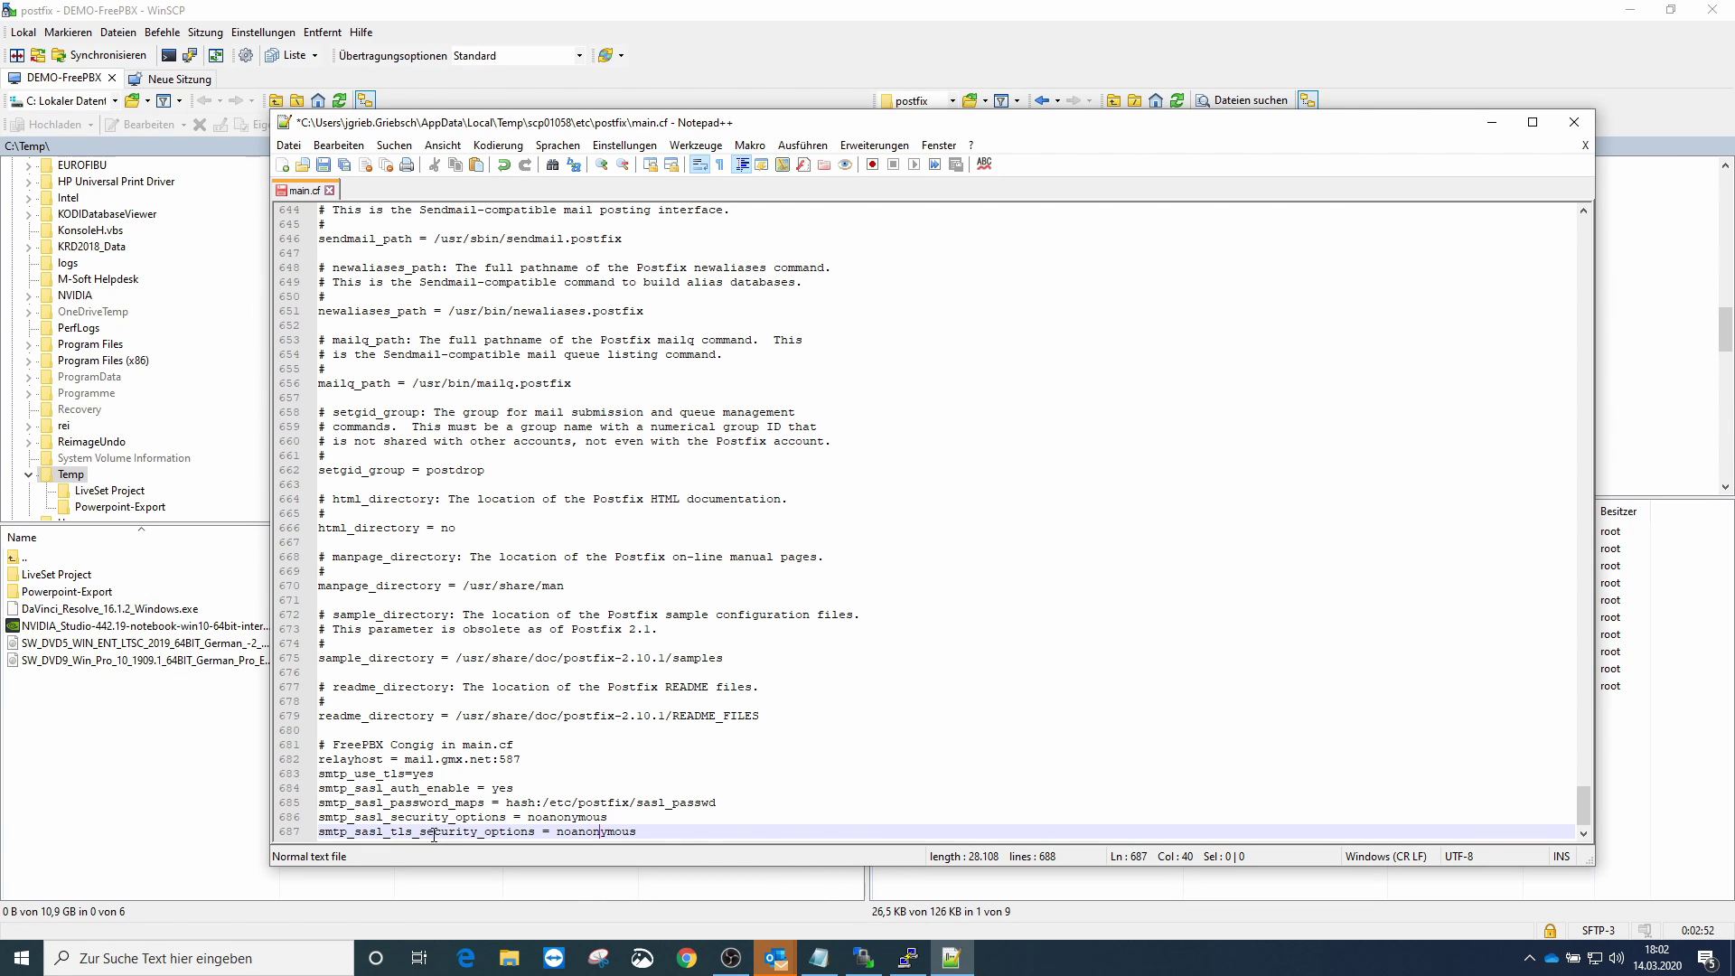
- Save main.cf so it uploads to /etc/postfix, returning to WinSCP's folder listing
{"action": "left_click", "coordinate": [323, 165]}
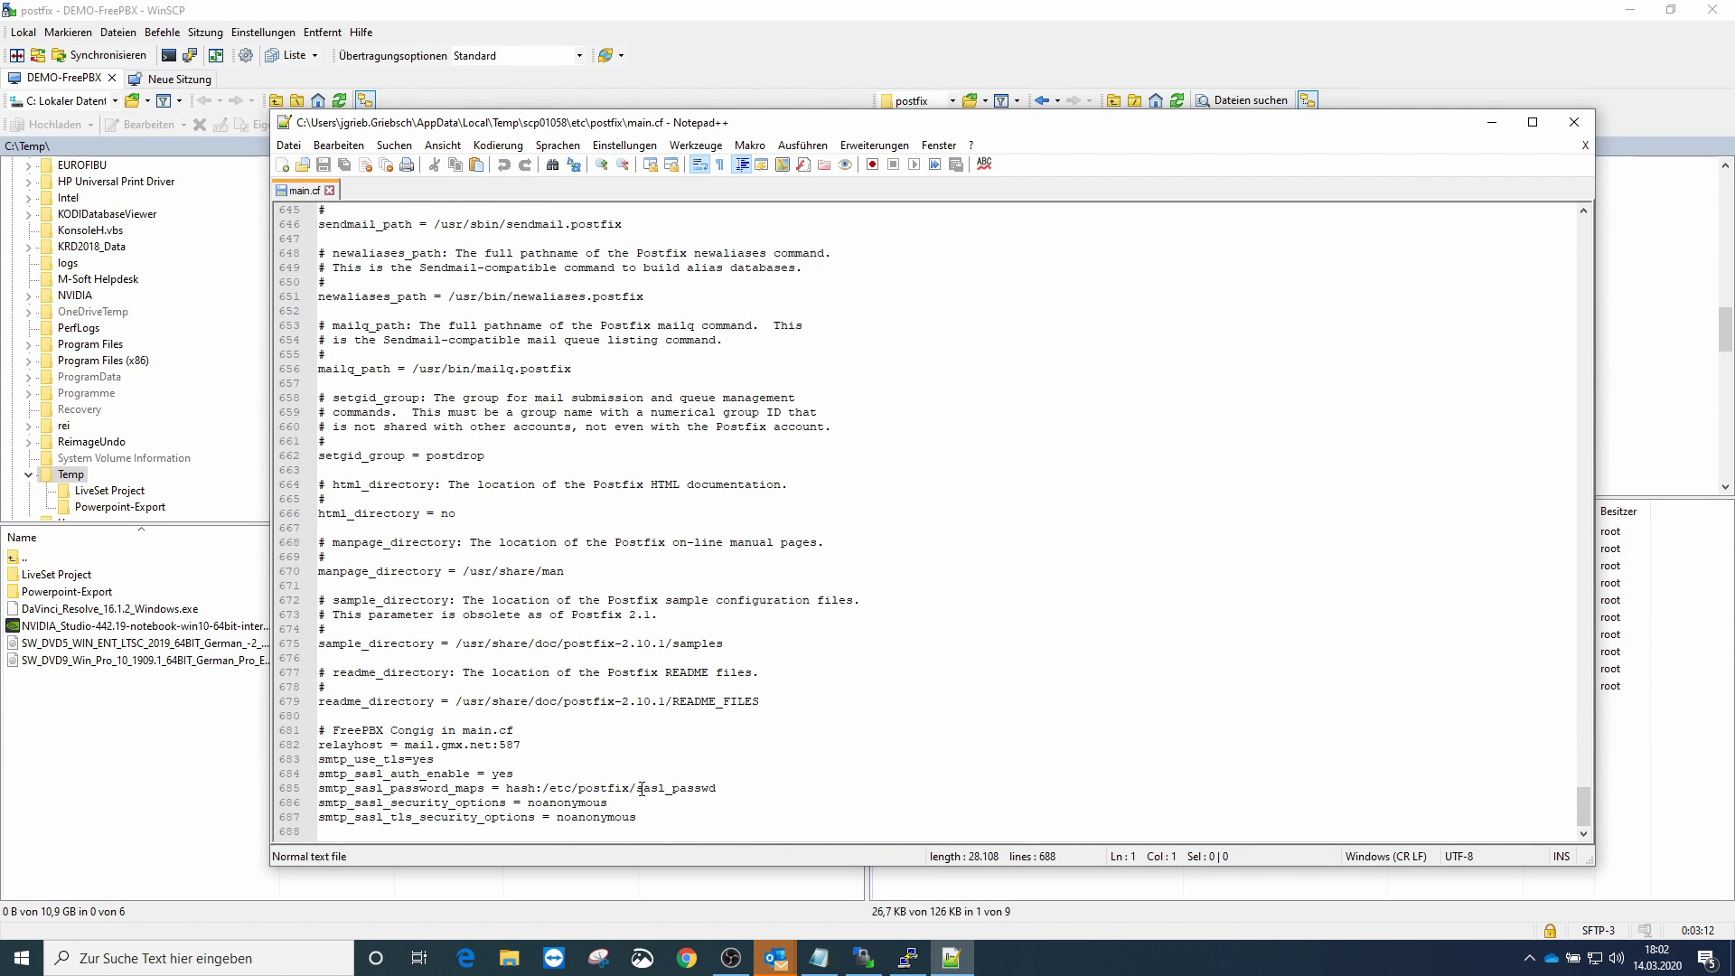
{"action": "left_click_drag", "start_coordinate": [637, 789], "coordinate": [720, 788]}
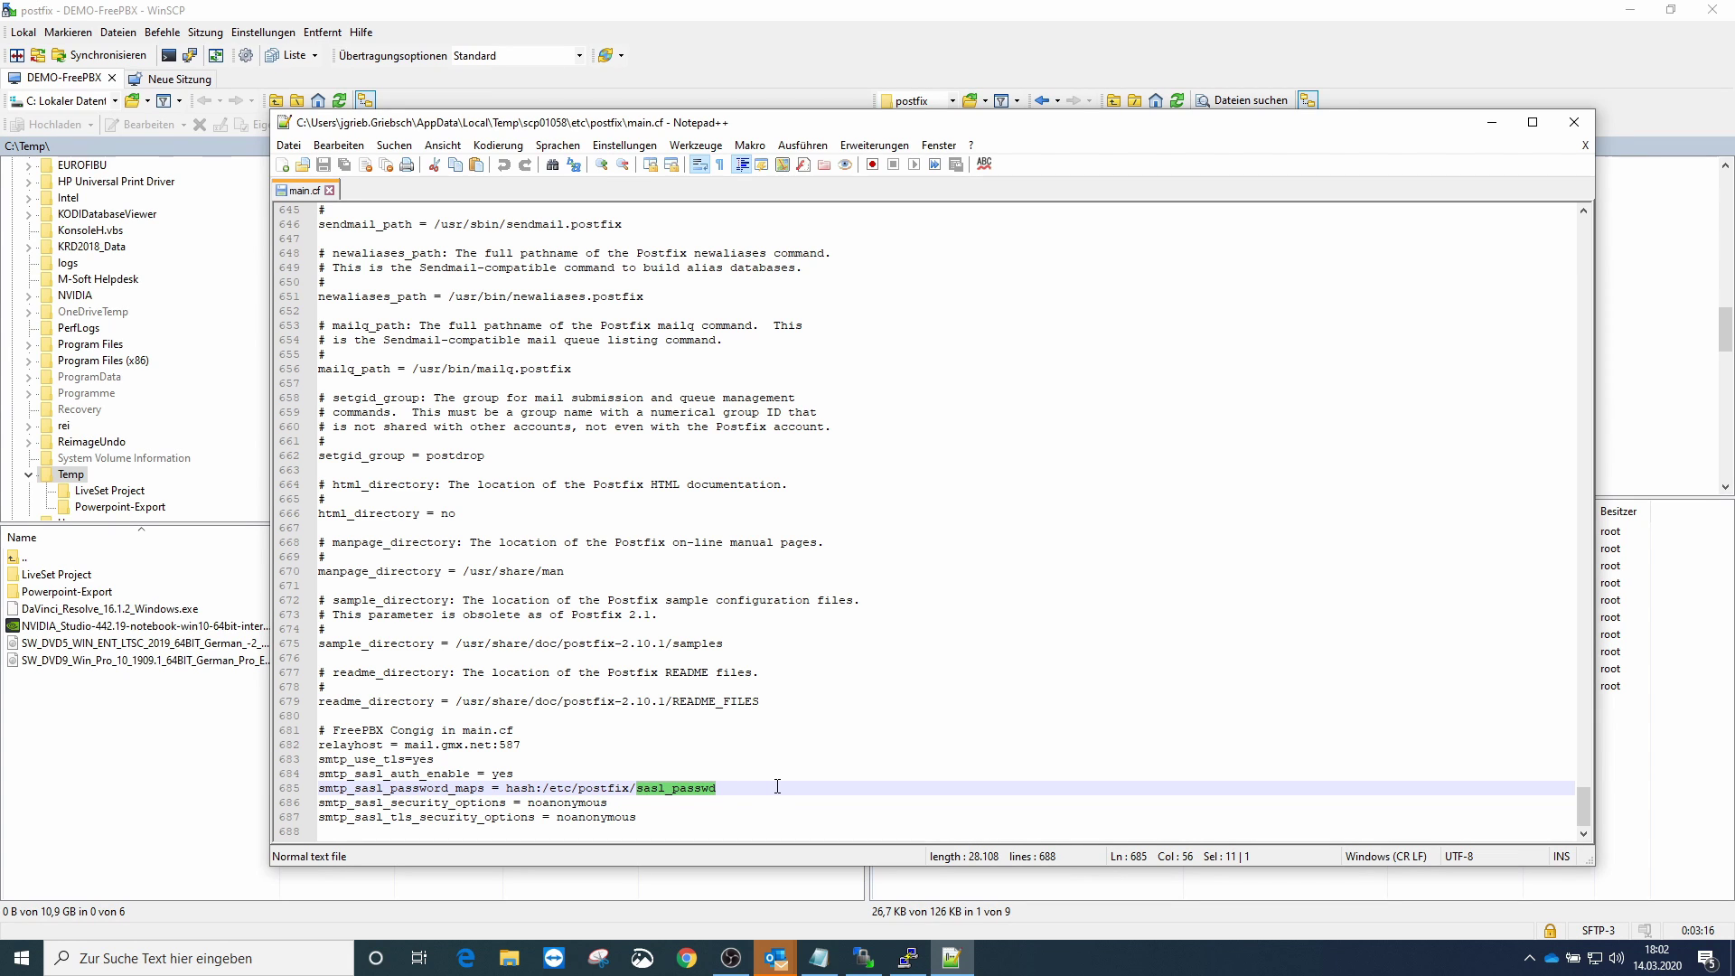
{"action": "left_click", "coordinate": [950, 46]}
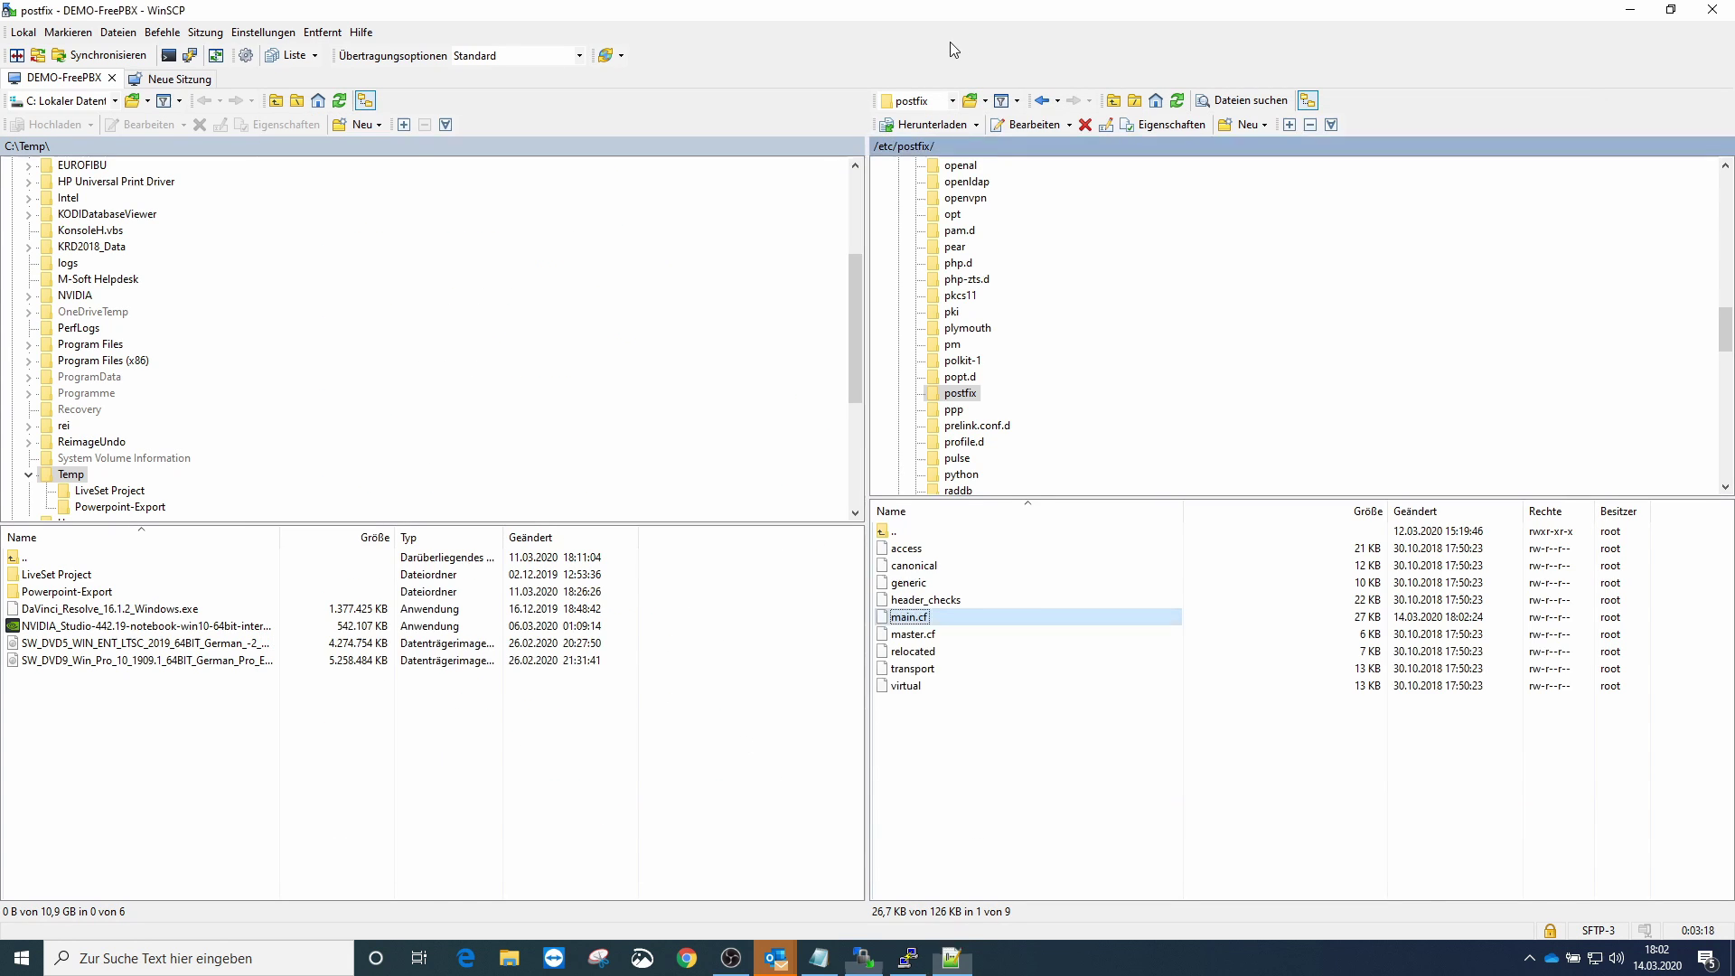
- Create a new file named sasl_passwd in the server's postfix folder
{"action": "right_click", "coordinate": [950, 771]}
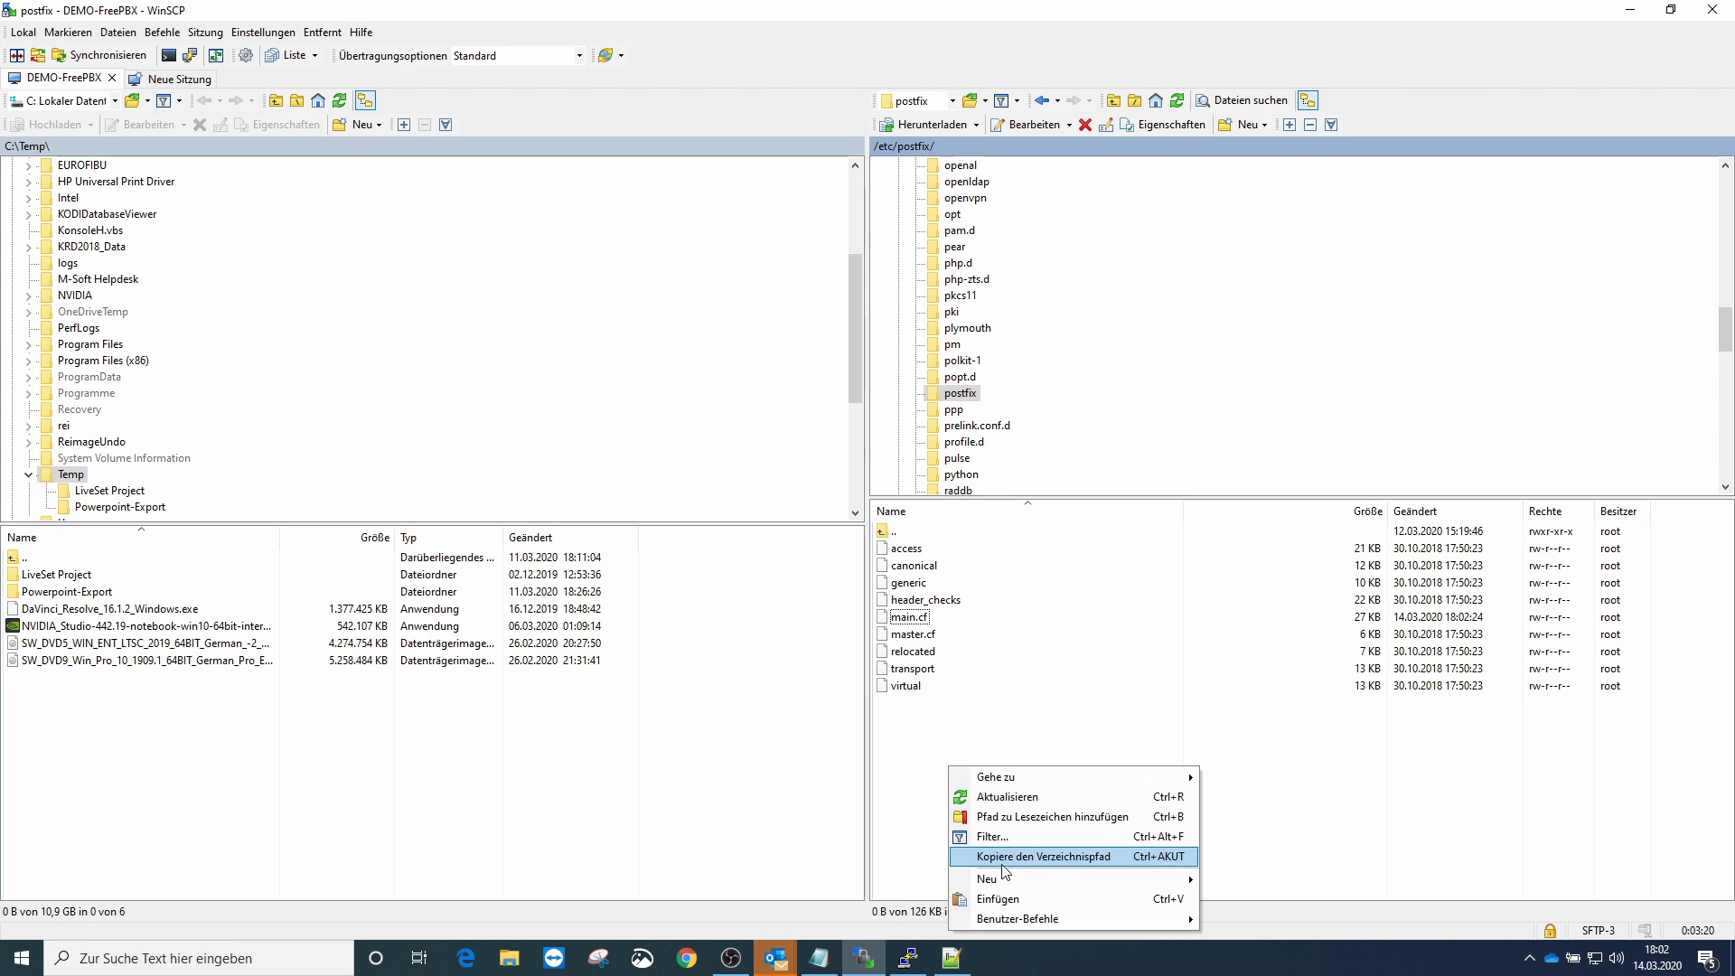
{"action": "mouse_move", "coordinate": [1019, 880]}
{"action": "left_click", "coordinate": [1220, 881]}
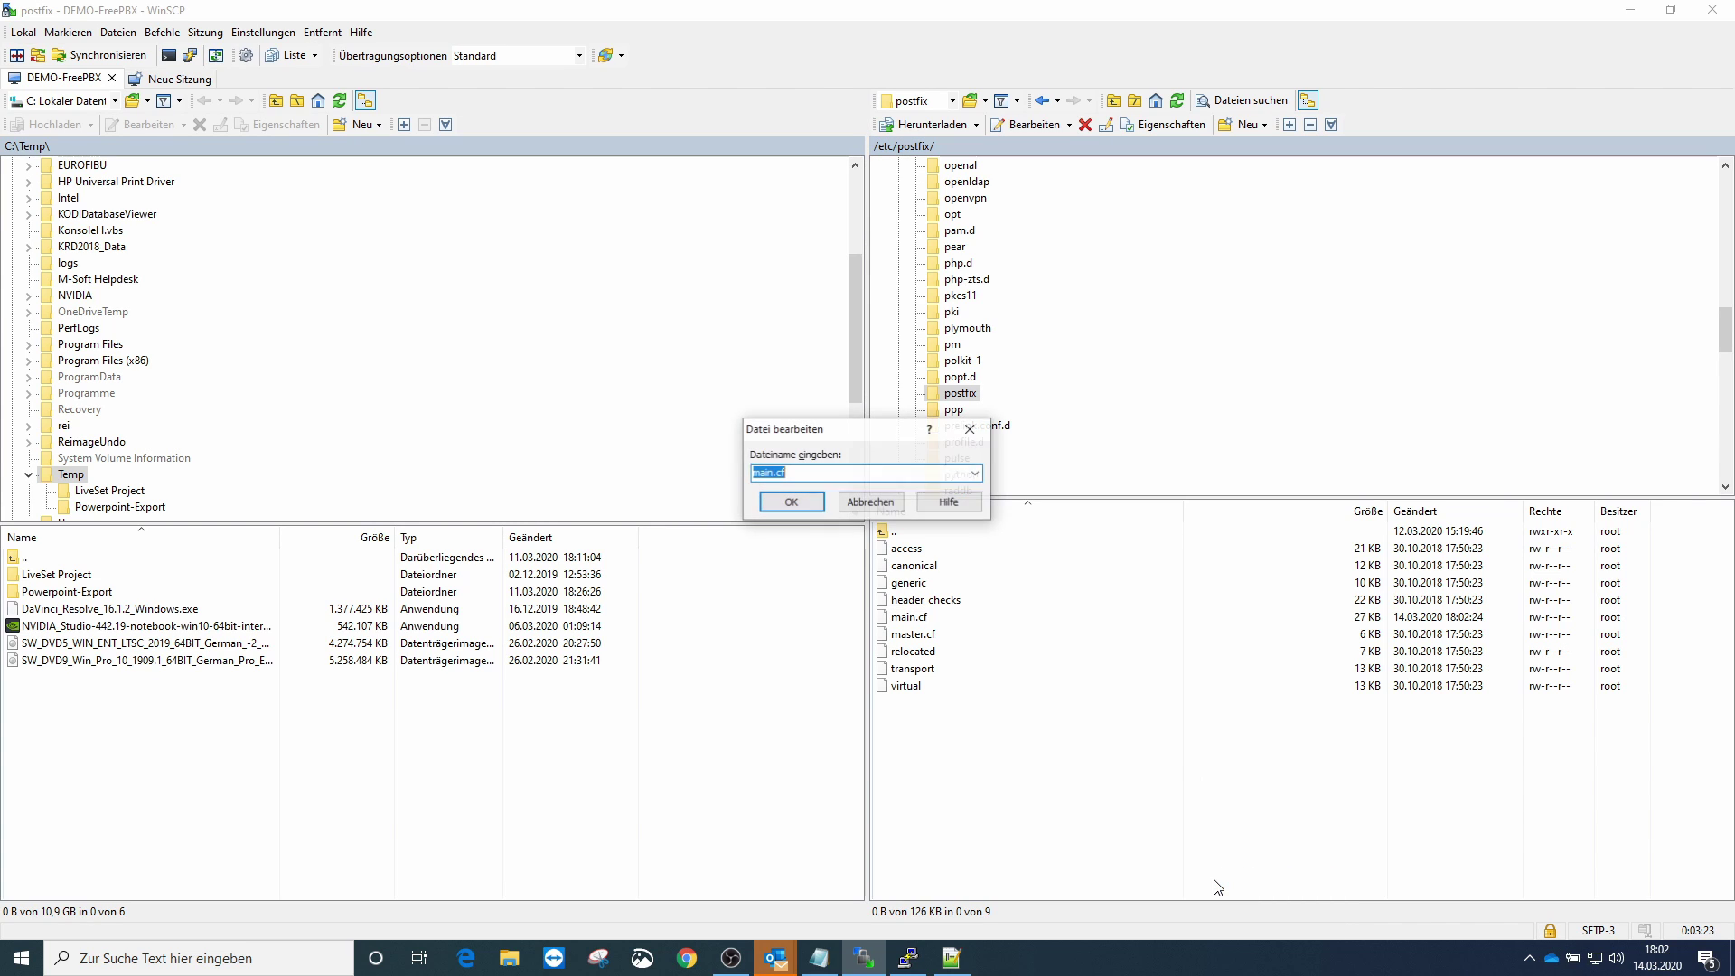
{"action": "type", "text": "sasl_passwd"}
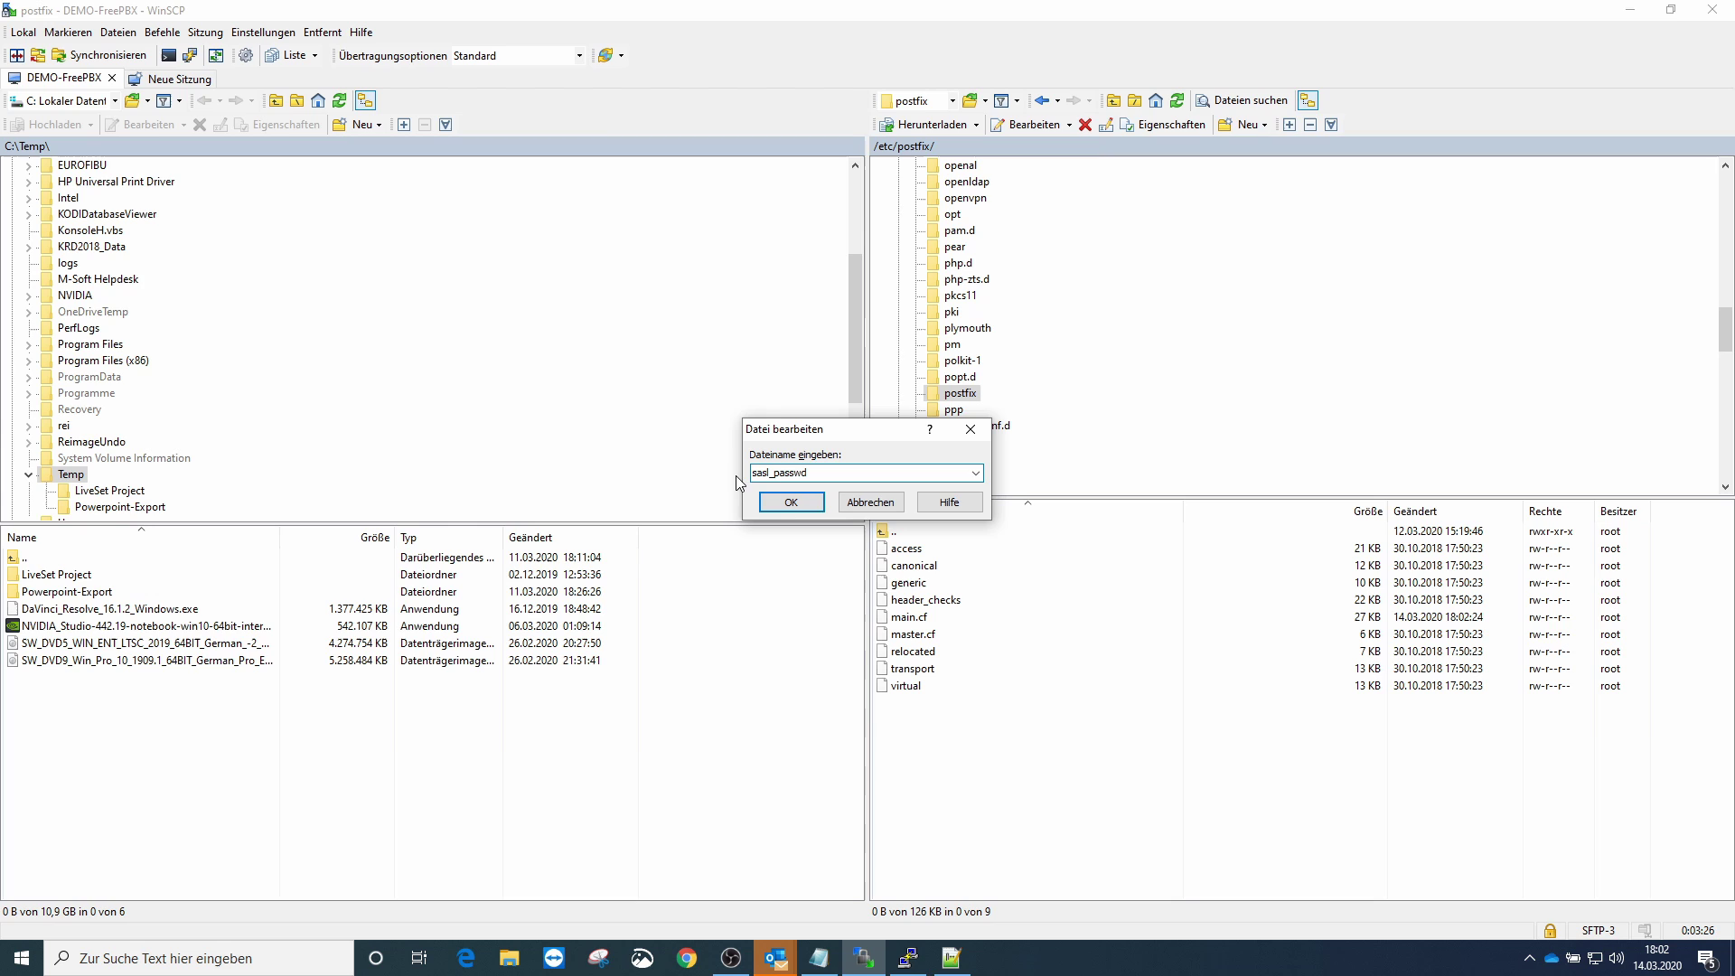
{"action": "left_click", "coordinate": [791, 502]}
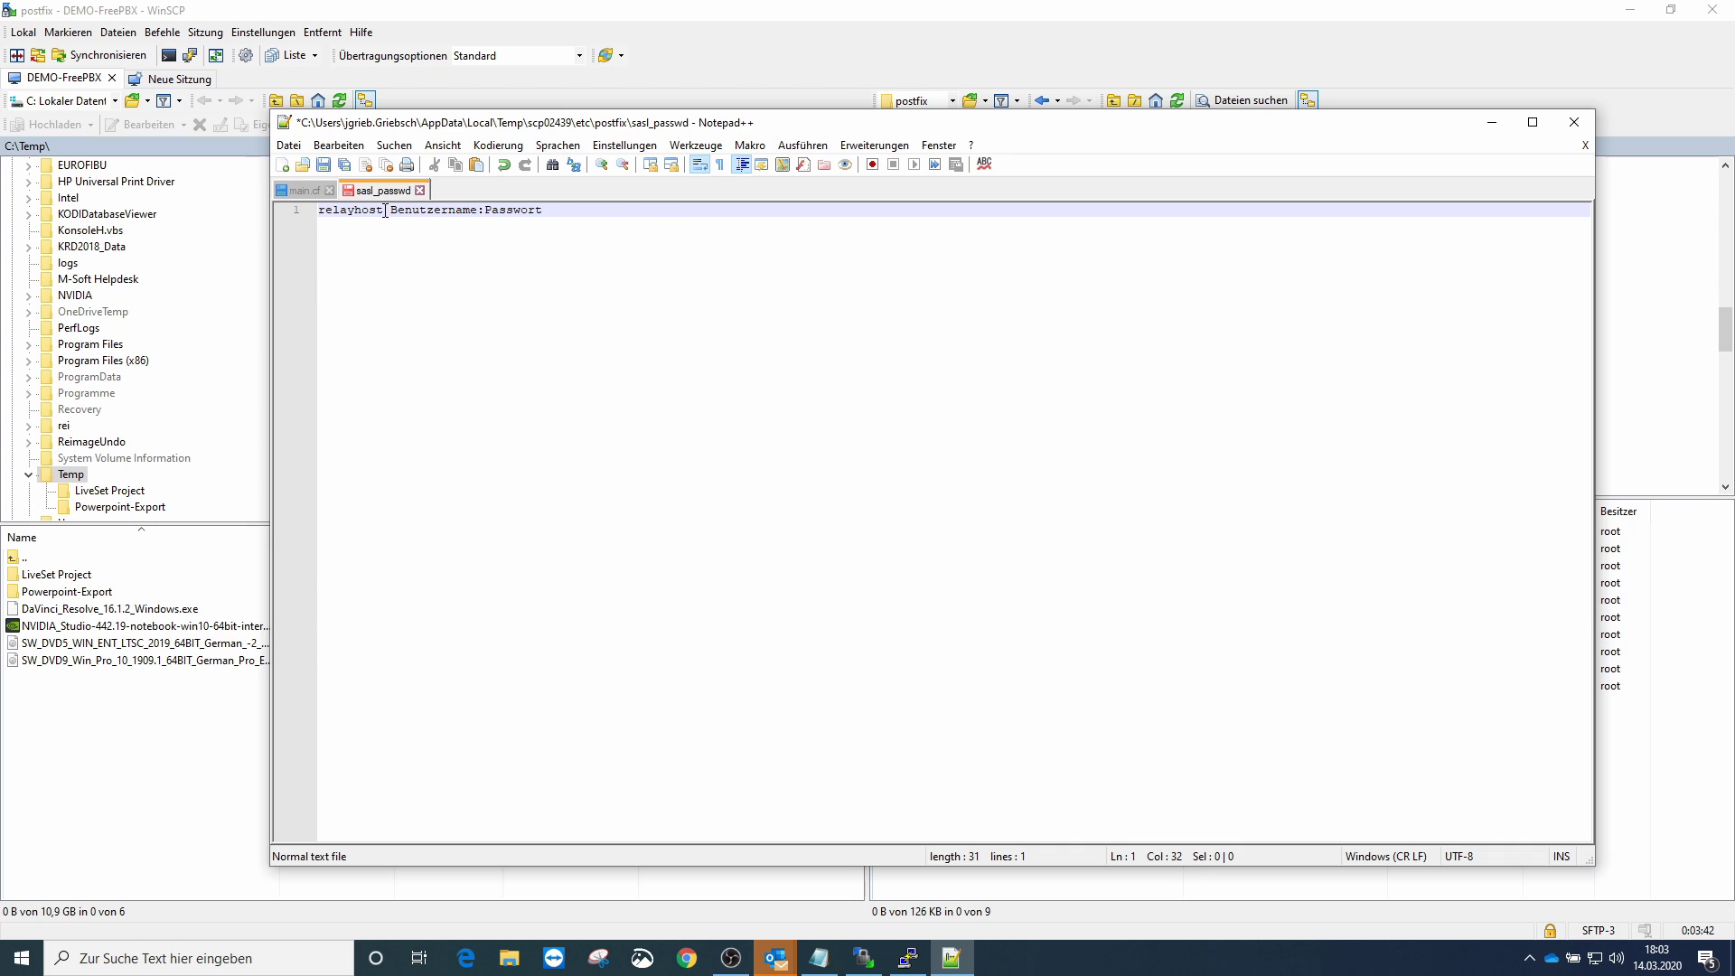
- Replace the sasl_passwd line with mail.gmx.net and the GMX account credentials, then save it
{"action": "left_click_drag", "start_coordinate": [383, 211], "coordinate": [319, 211]}
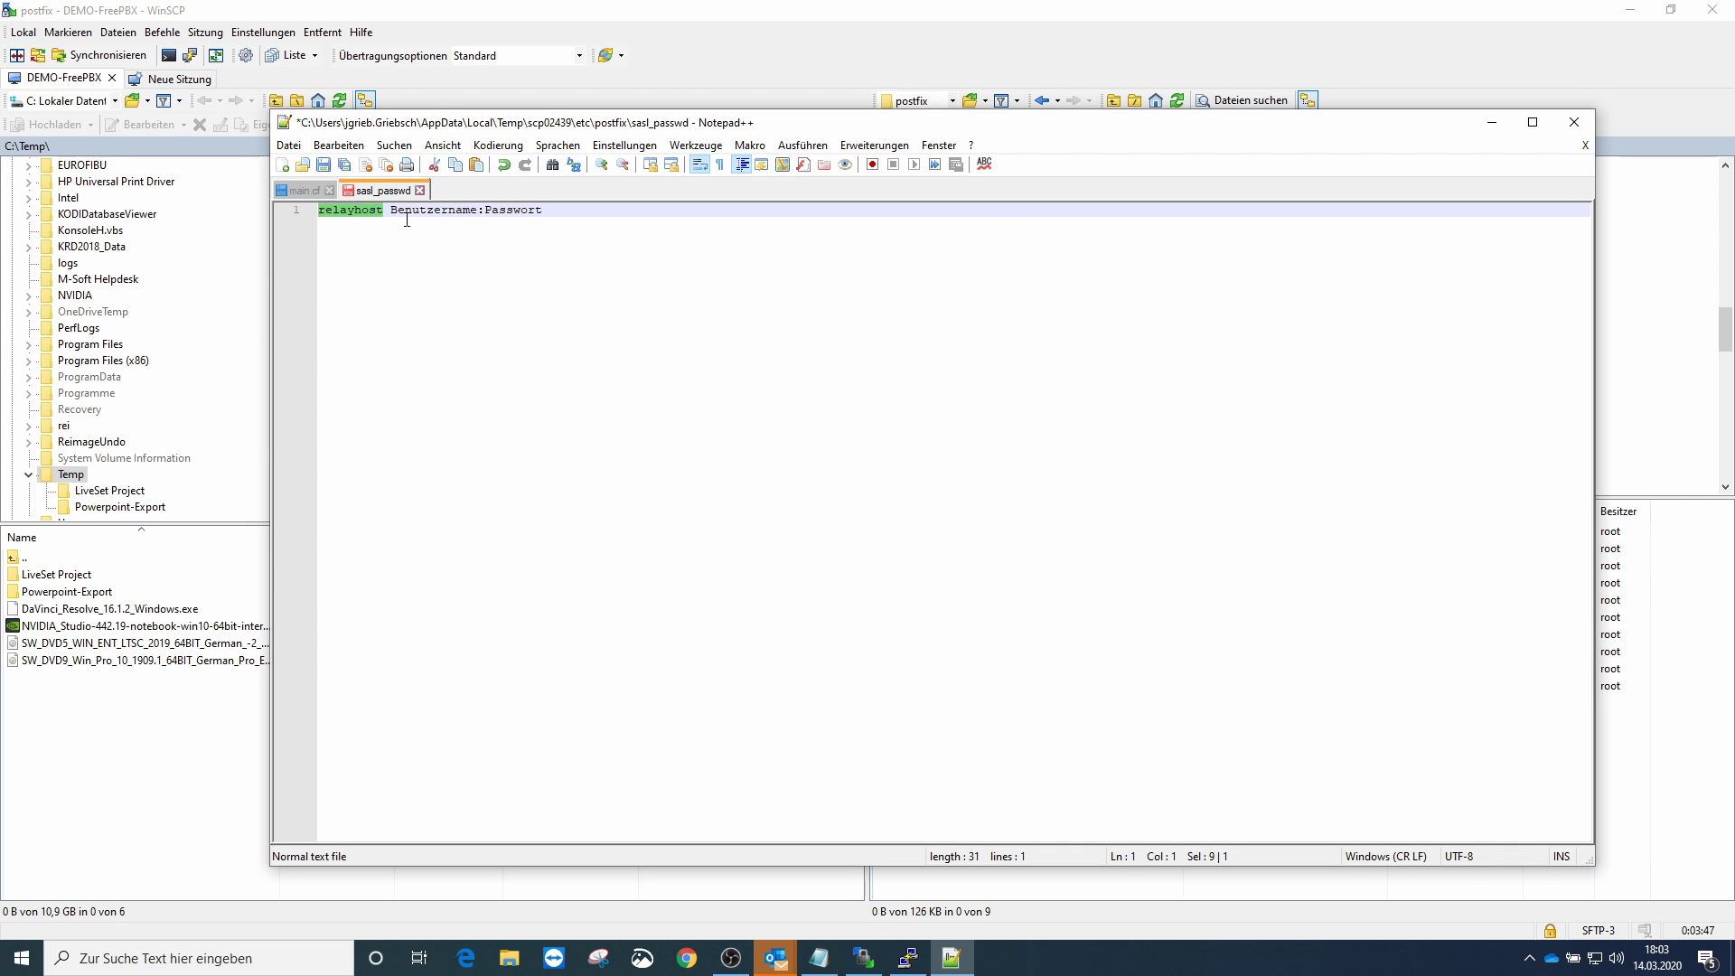
{"action": "type", "text": "mail.g"}
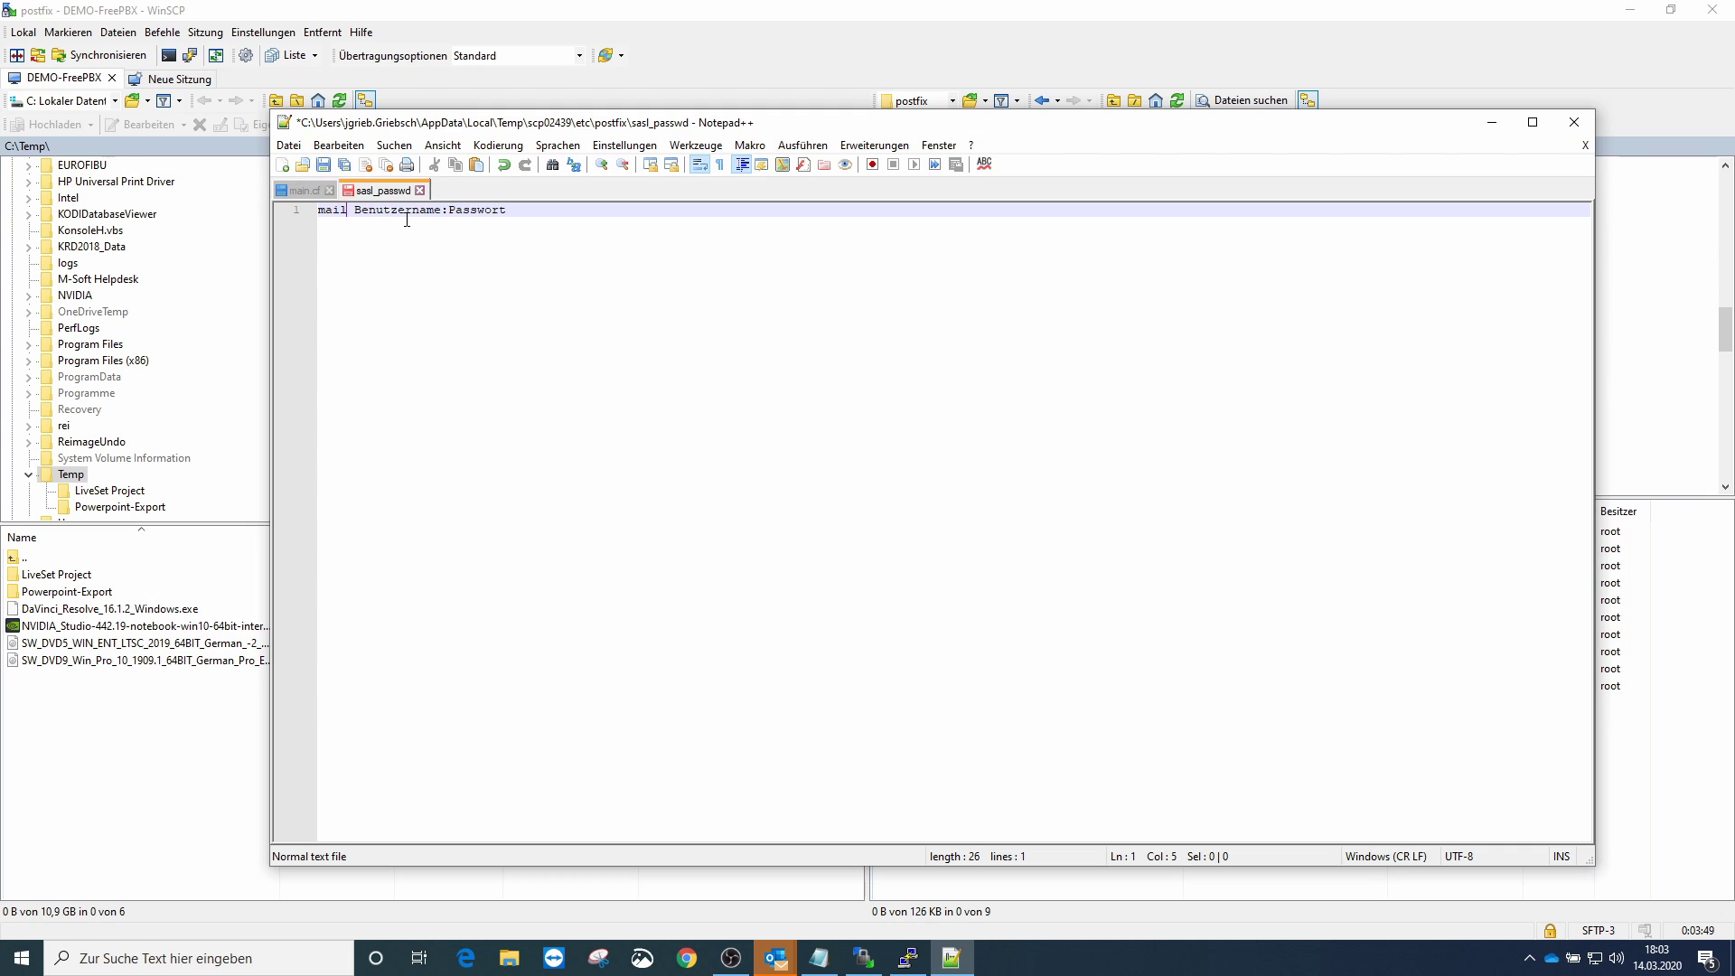
{"action": "type", "text": "mx.net"}
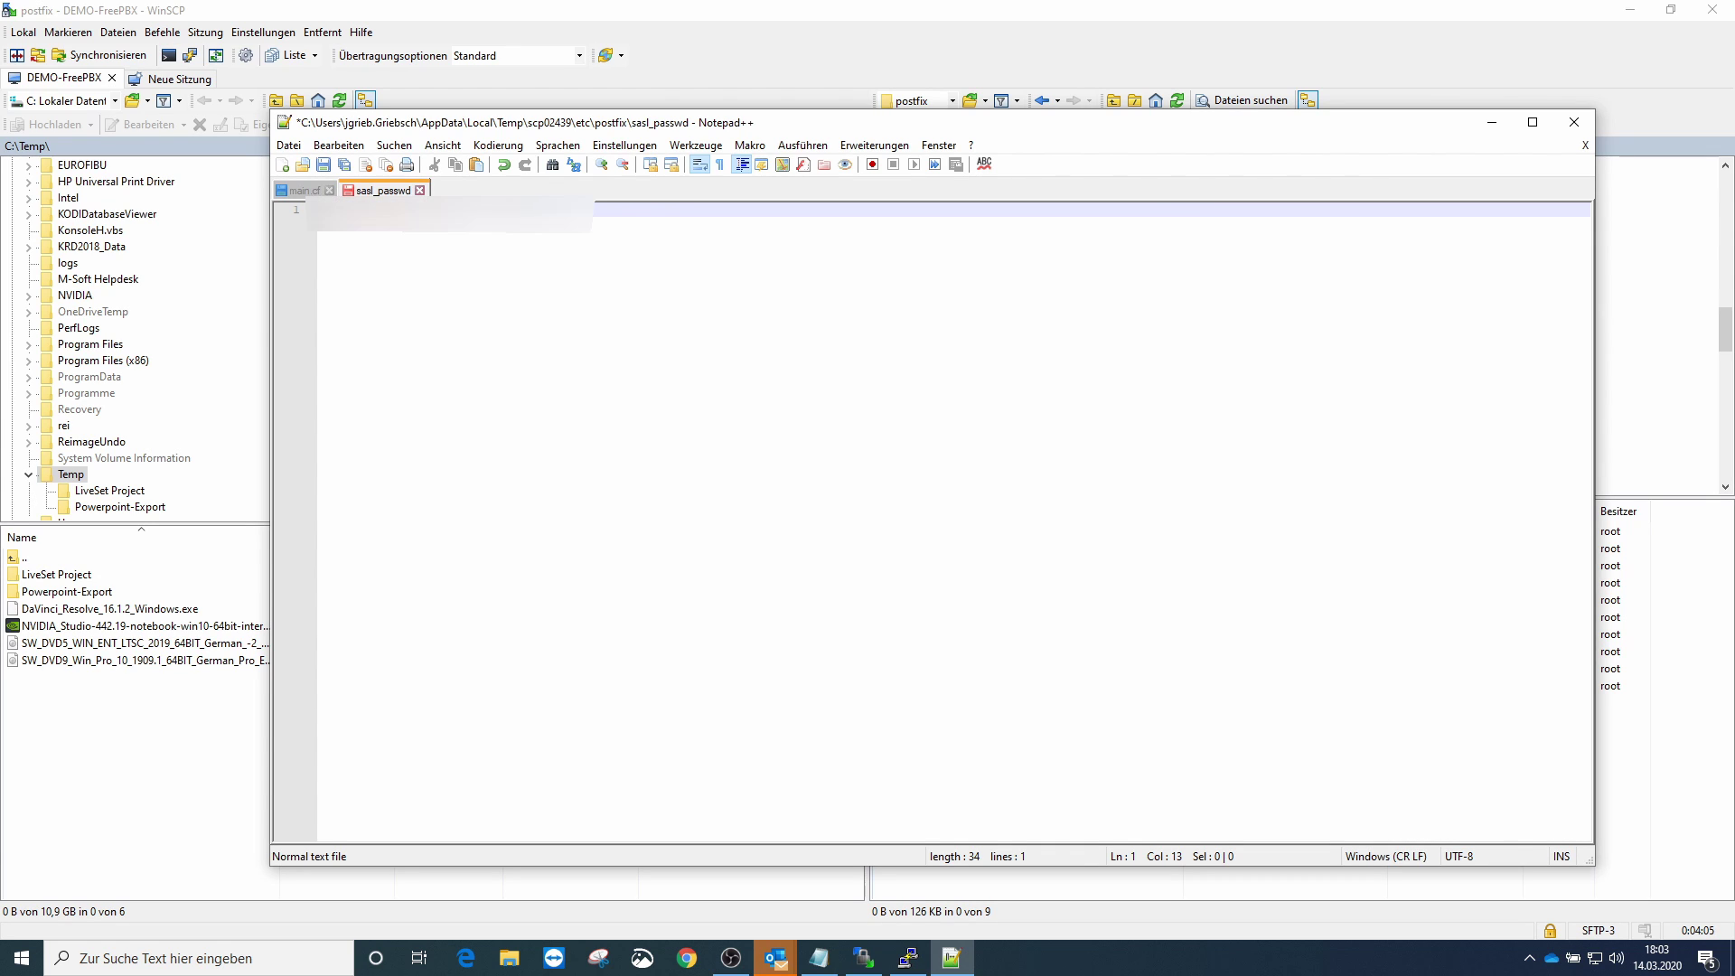
{"action": "key", "text": "alt+Tab"}
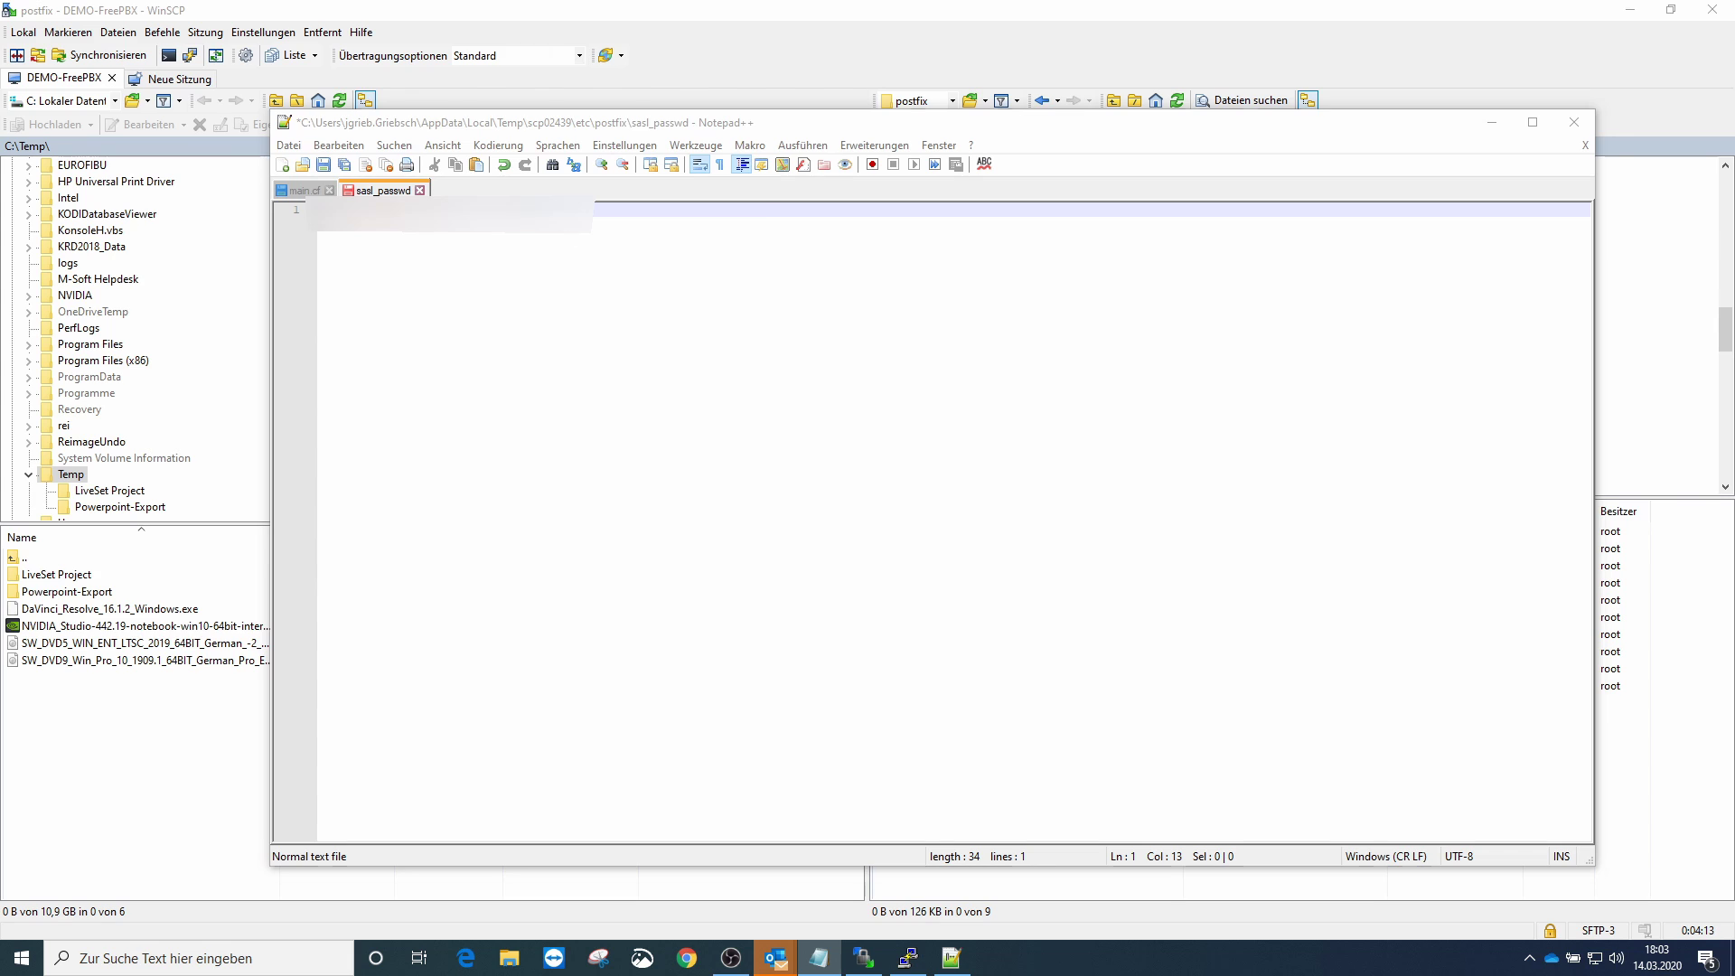
{"action": "left_click_drag", "start_coordinate": [565, 209], "coordinate": [318, 210]}
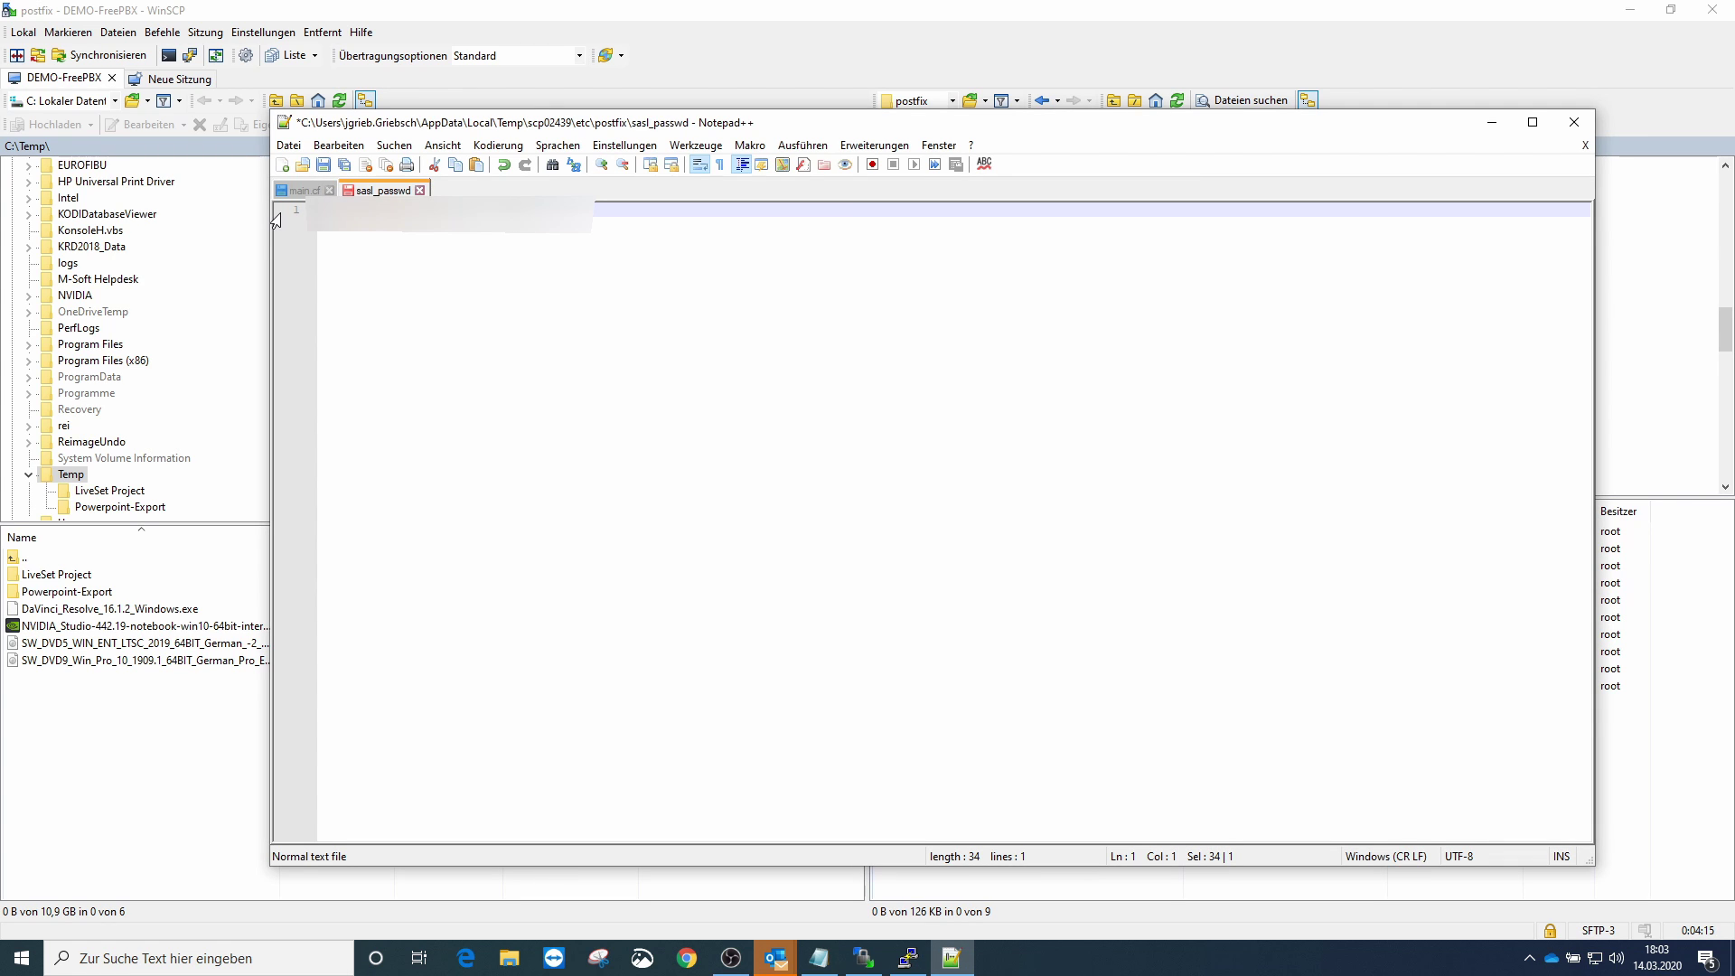
{"action": "key", "text": "ctrl+v"}
{"action": "left_click", "coordinate": [323, 166]}
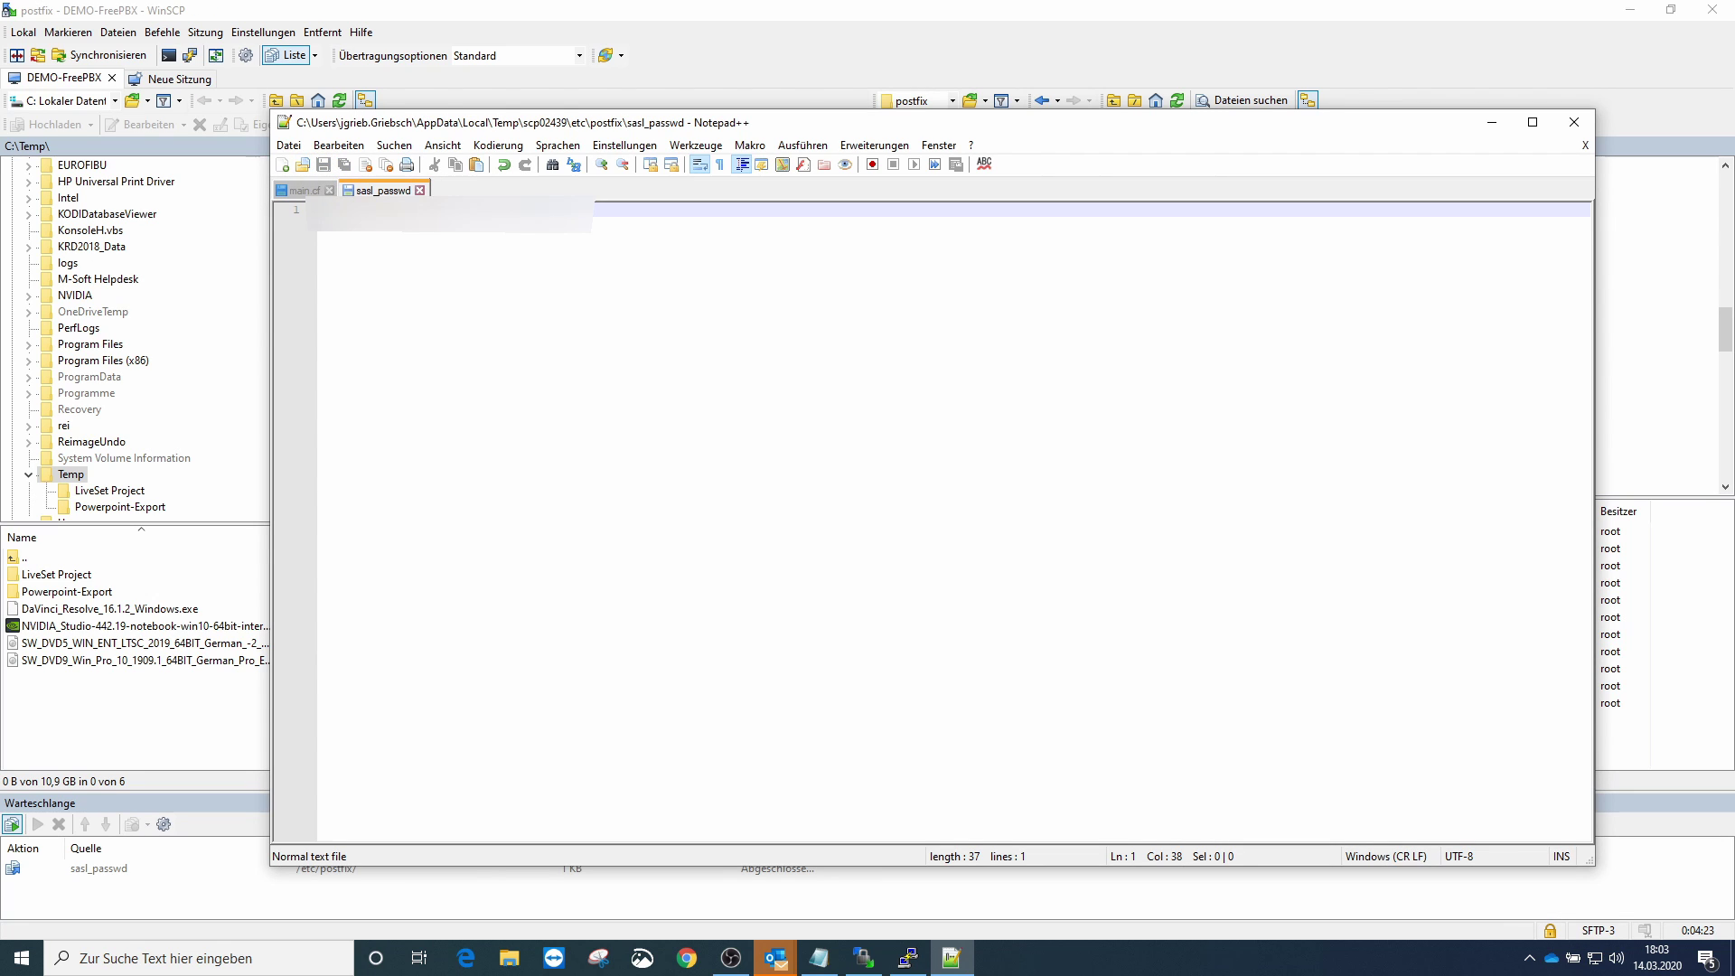
- Run 'postmap hash:/etc/postfix/sasl_passwd' in the PuTTY session
{"action": "left_click", "coordinate": [906, 961]}
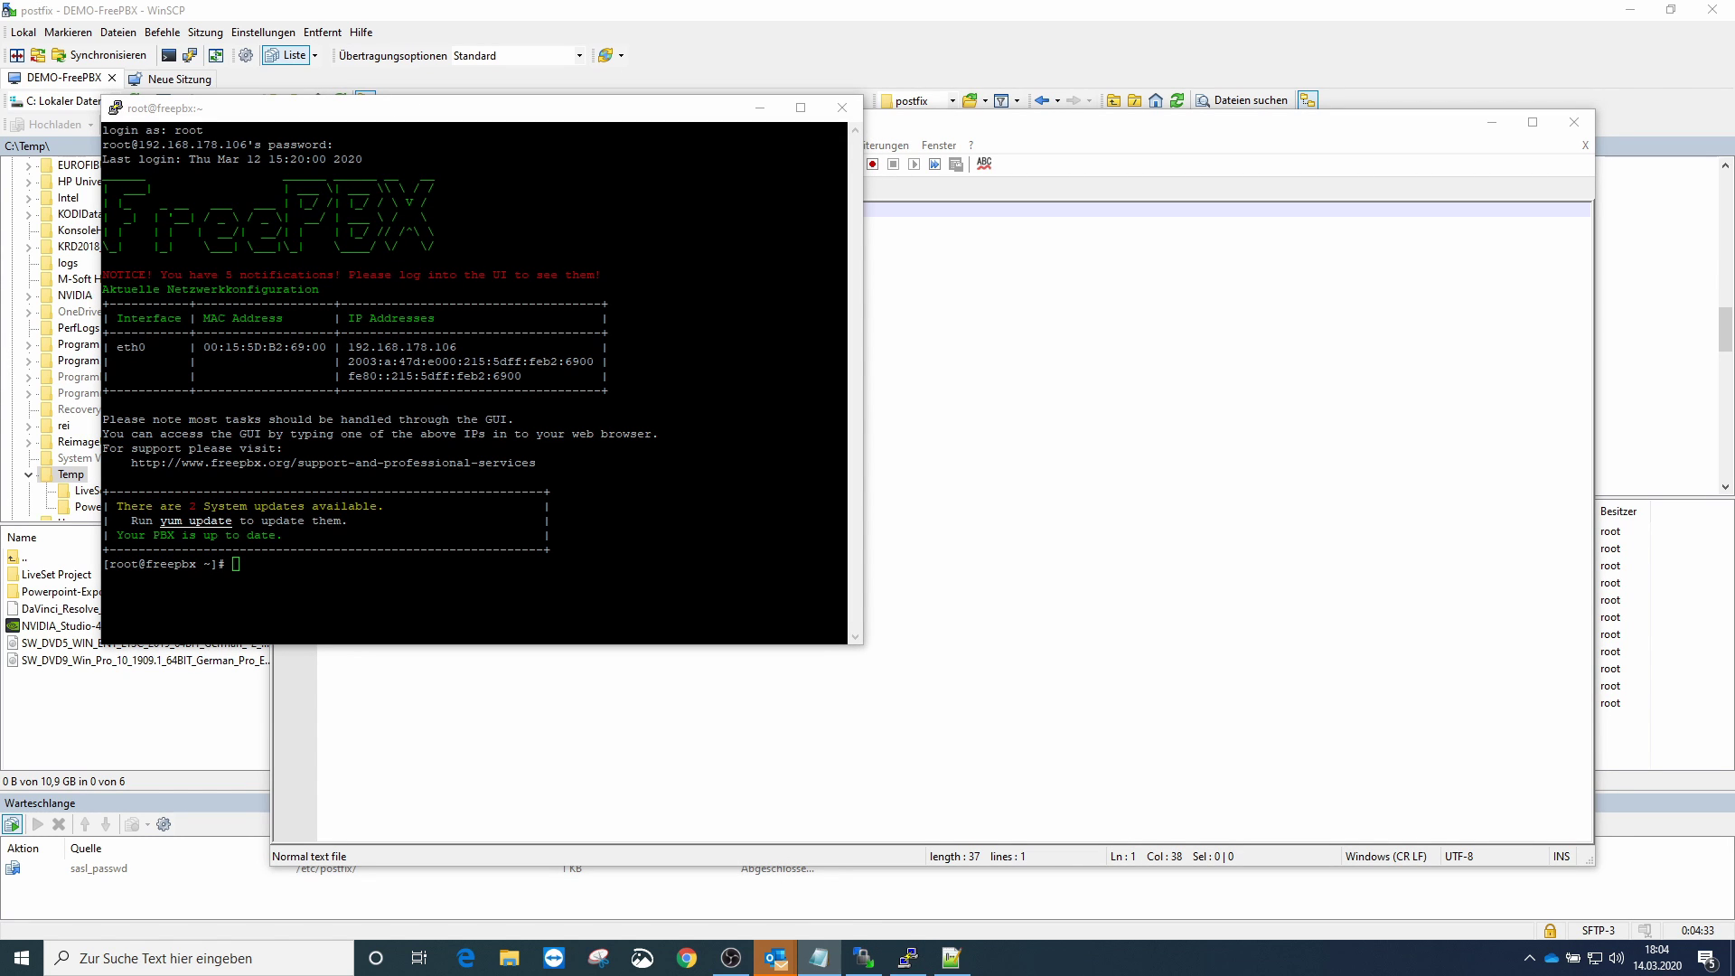
{"action": "right_click", "coordinate": [495, 637]}
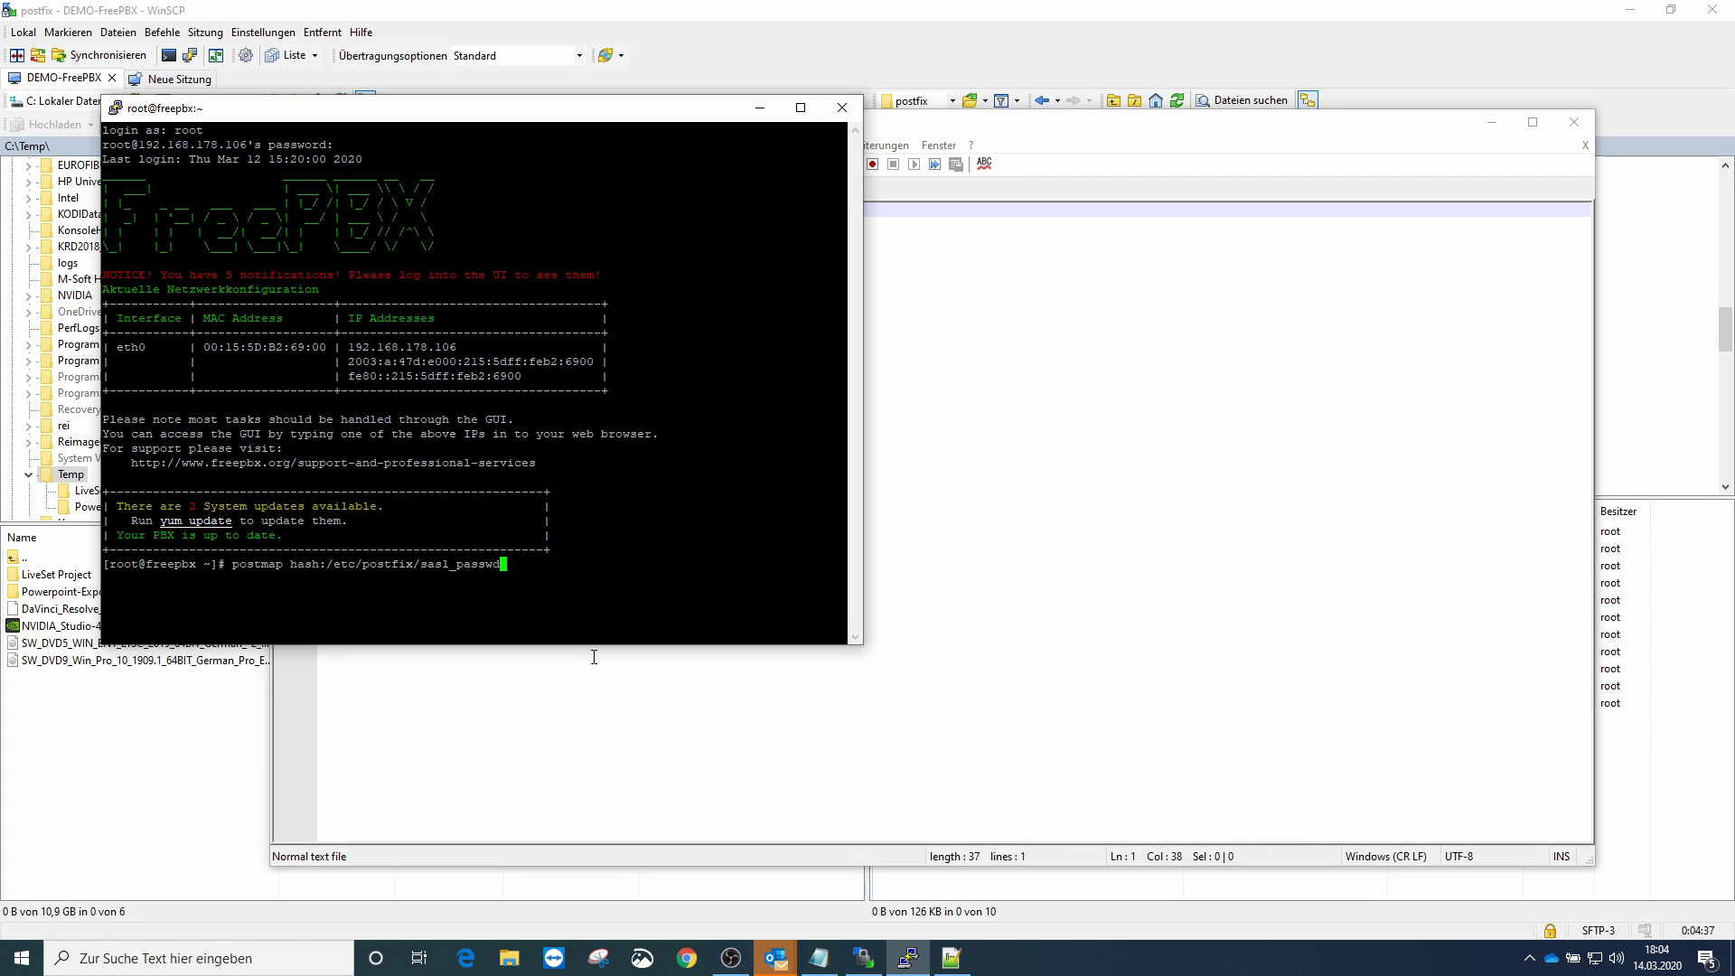
{"action": "key", "text": "Return"}
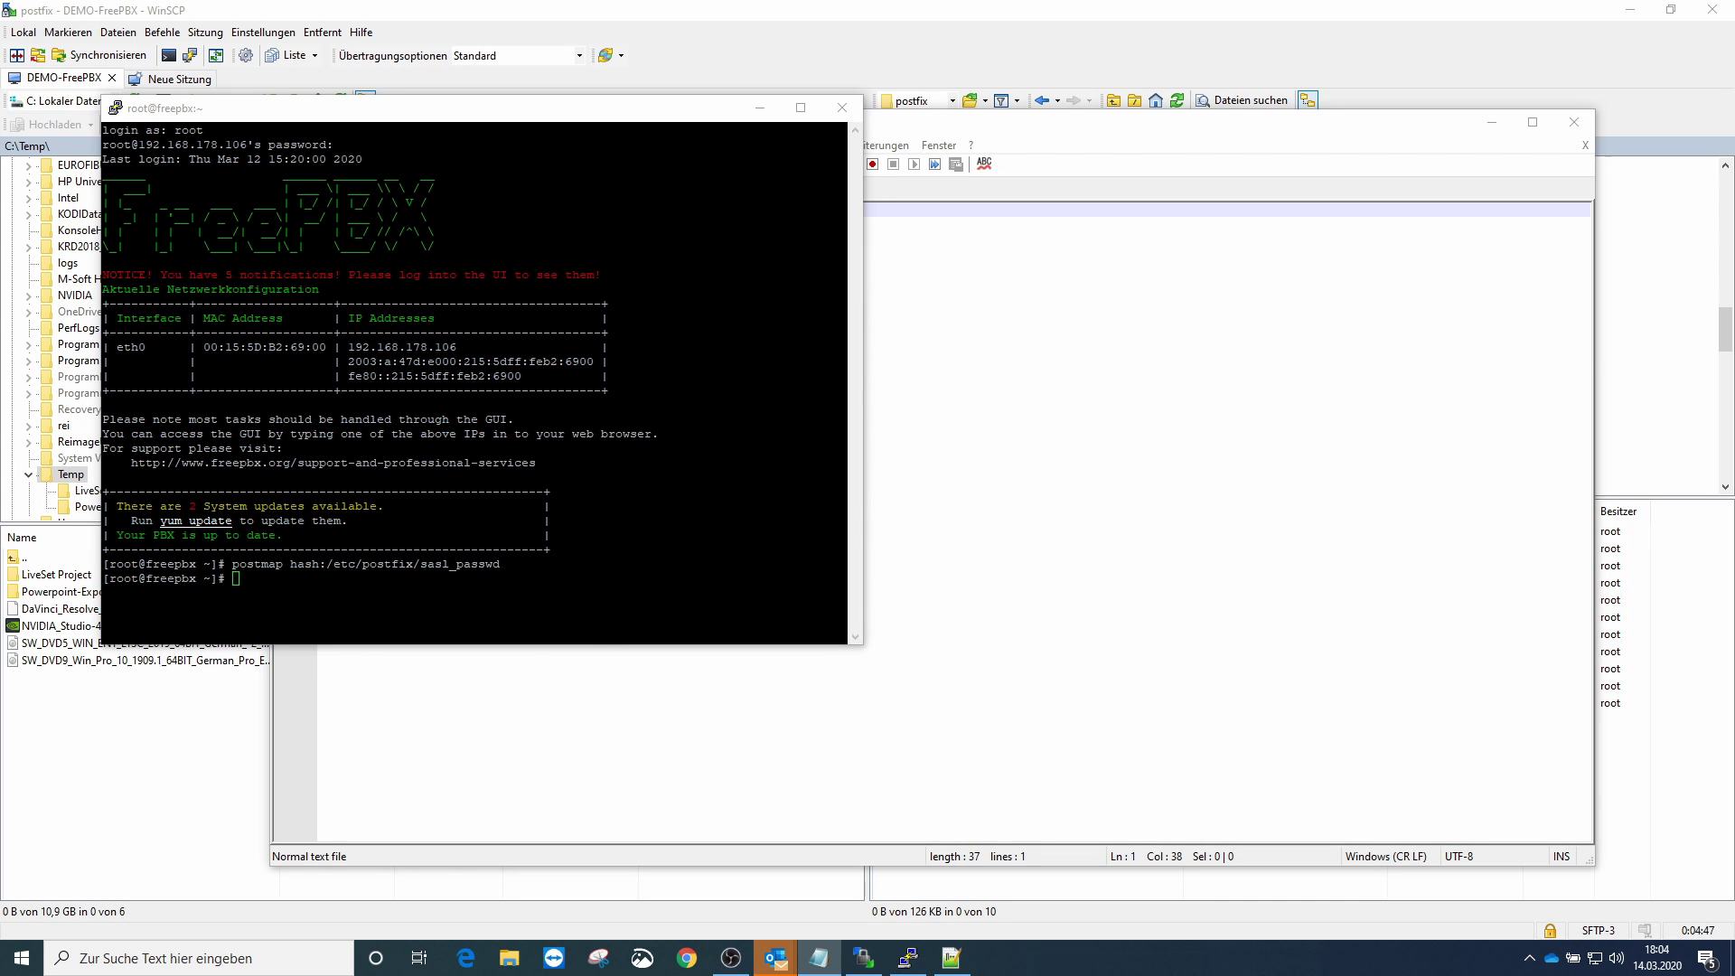
- Run 'service postfix restart' to restart the Postfix mail service
{"action": "key", "text": "alt+Tab"}
{"action": "type", "text": "service postfix restart"}
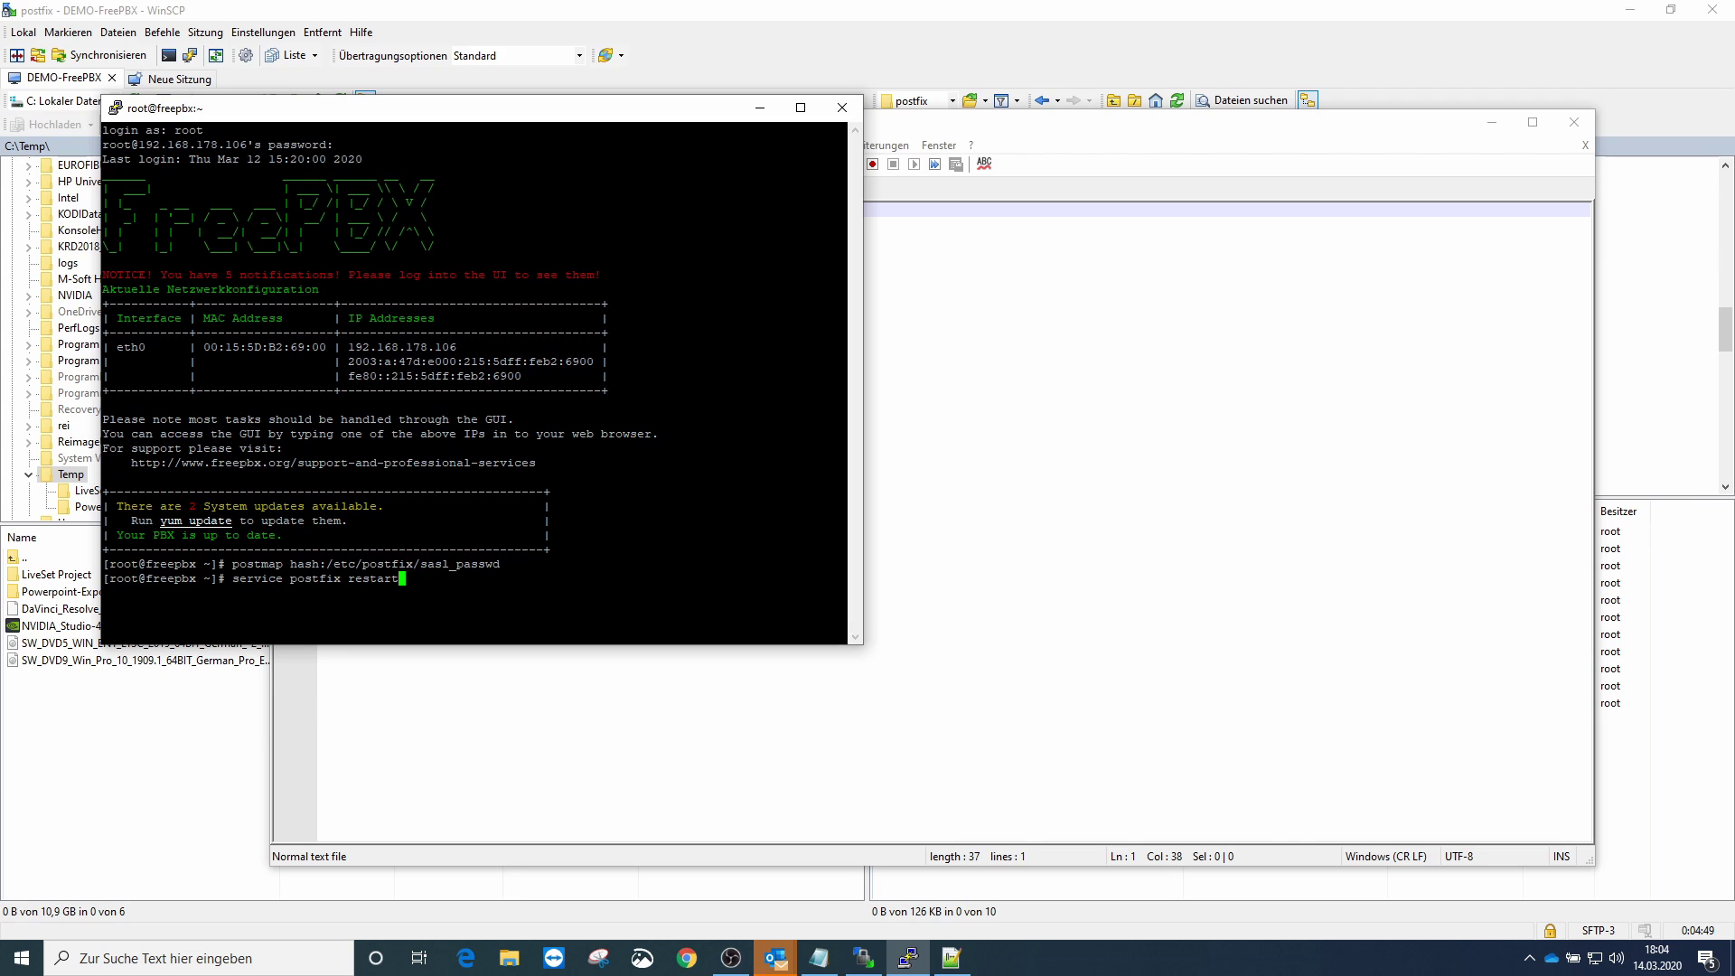
{"action": "key", "text": "Return"}
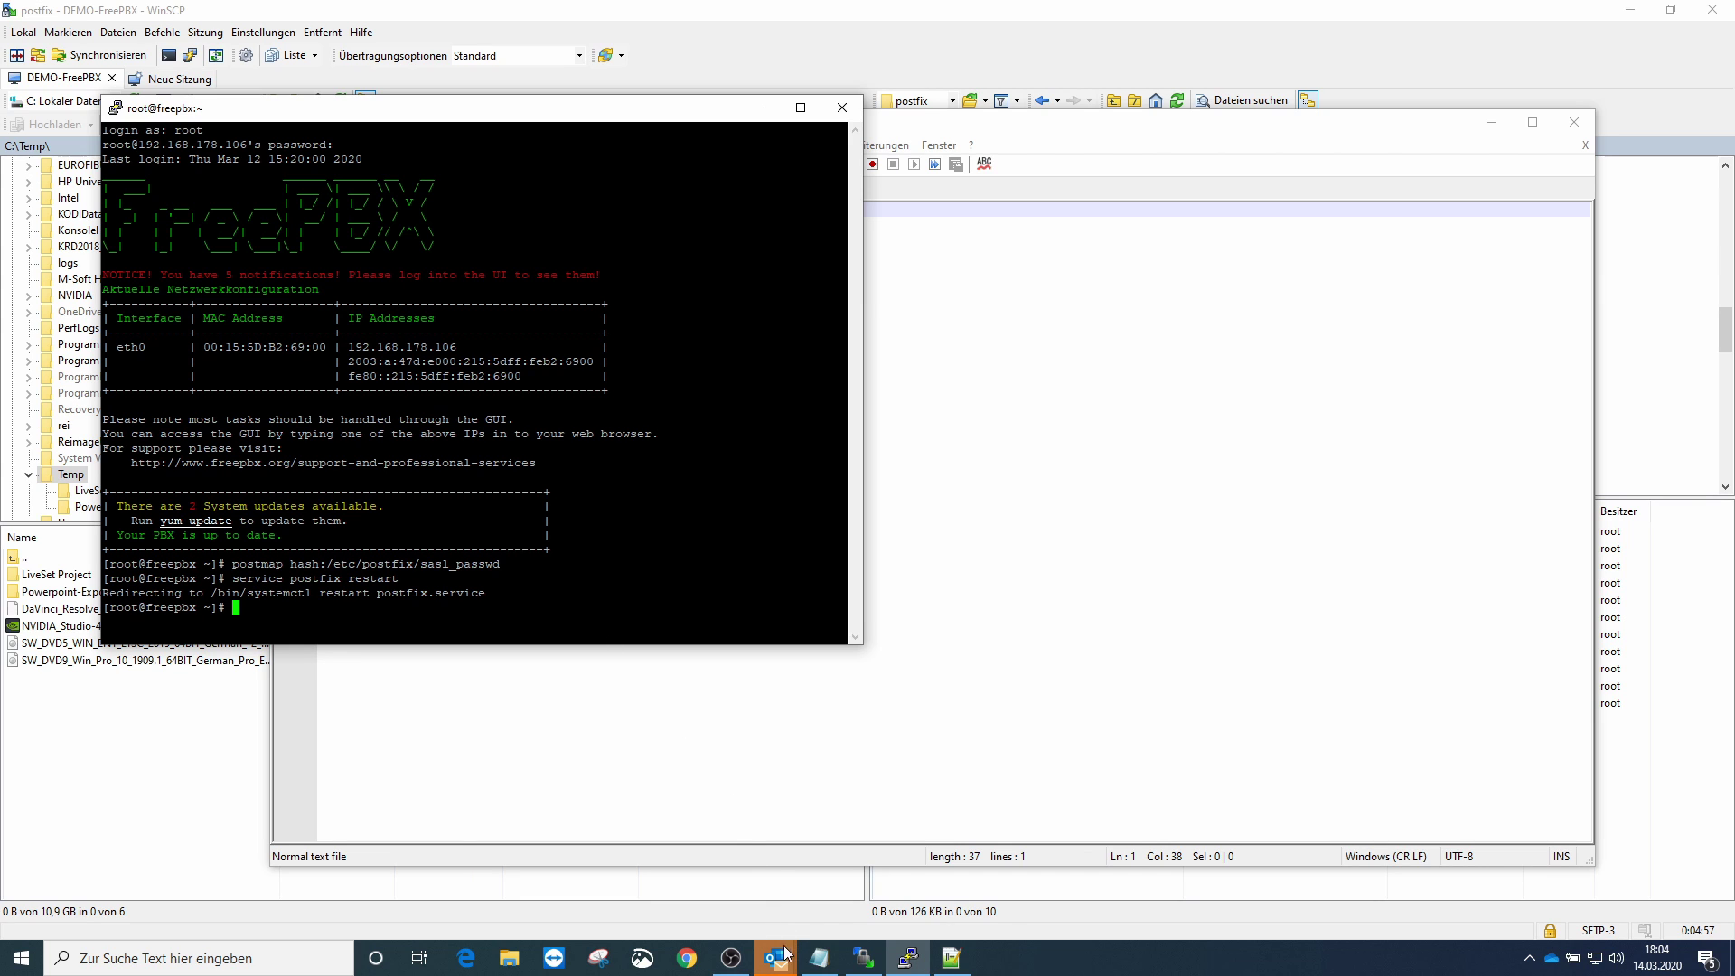
- Load 192.168.178.106 in a new Chrome window and maximize it
{"action": "left_click", "coordinate": [689, 960]}
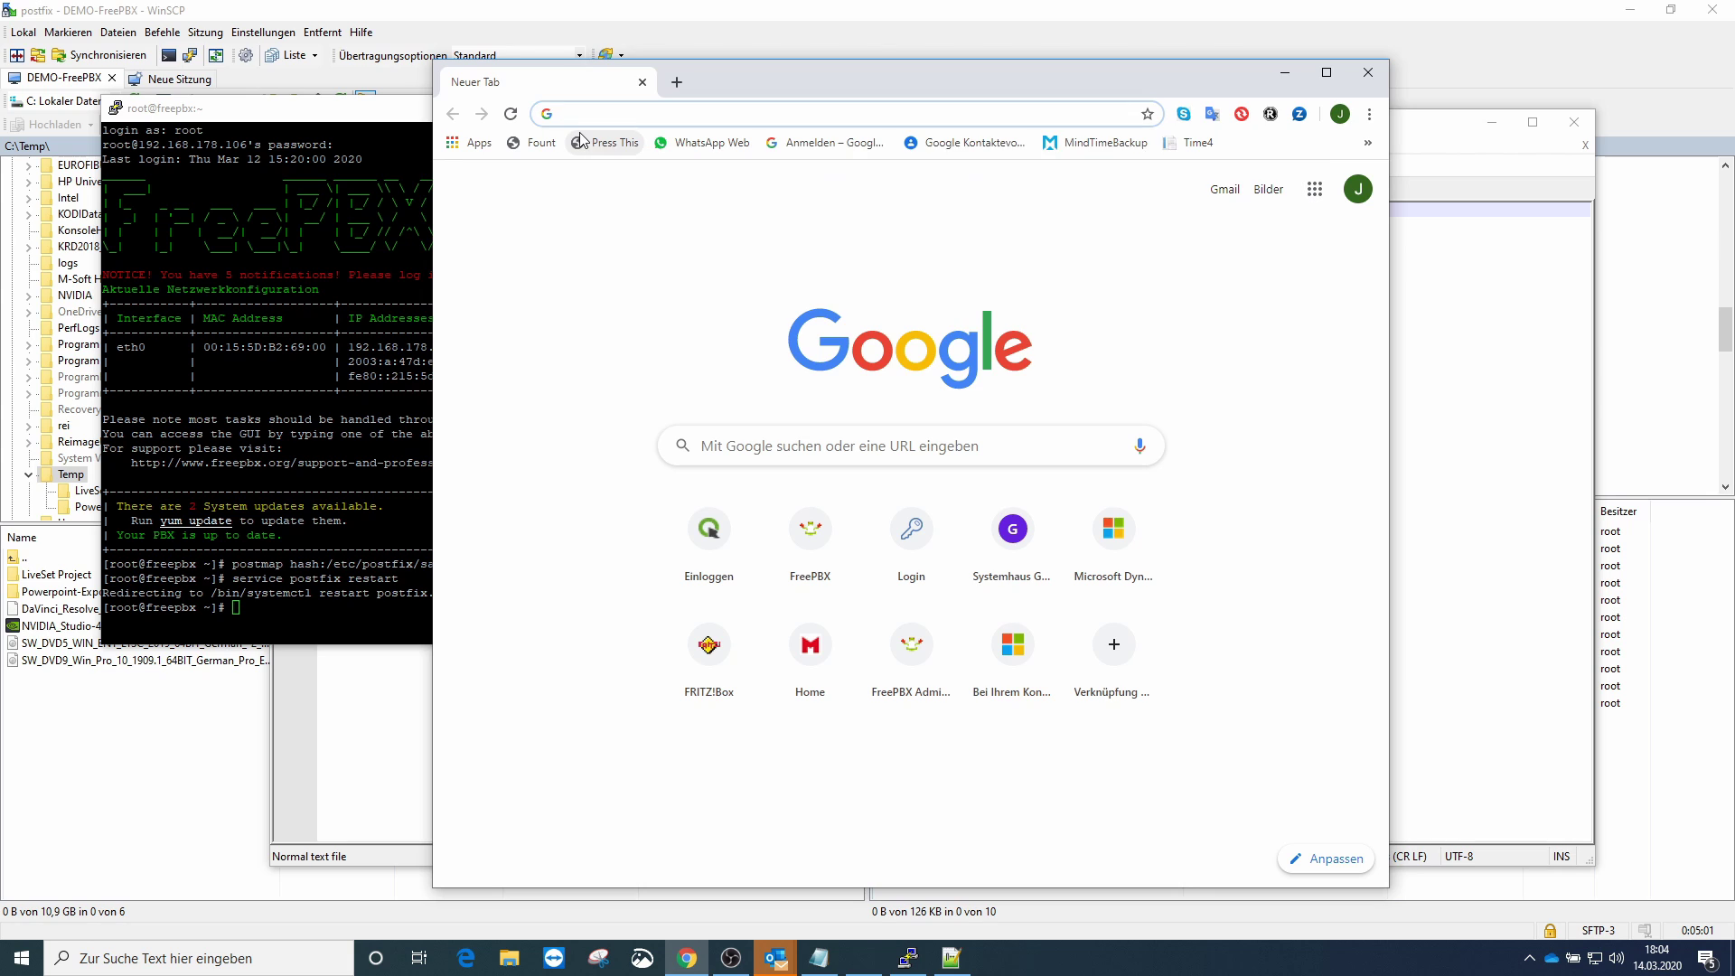
{"action": "type", "text": "192"}
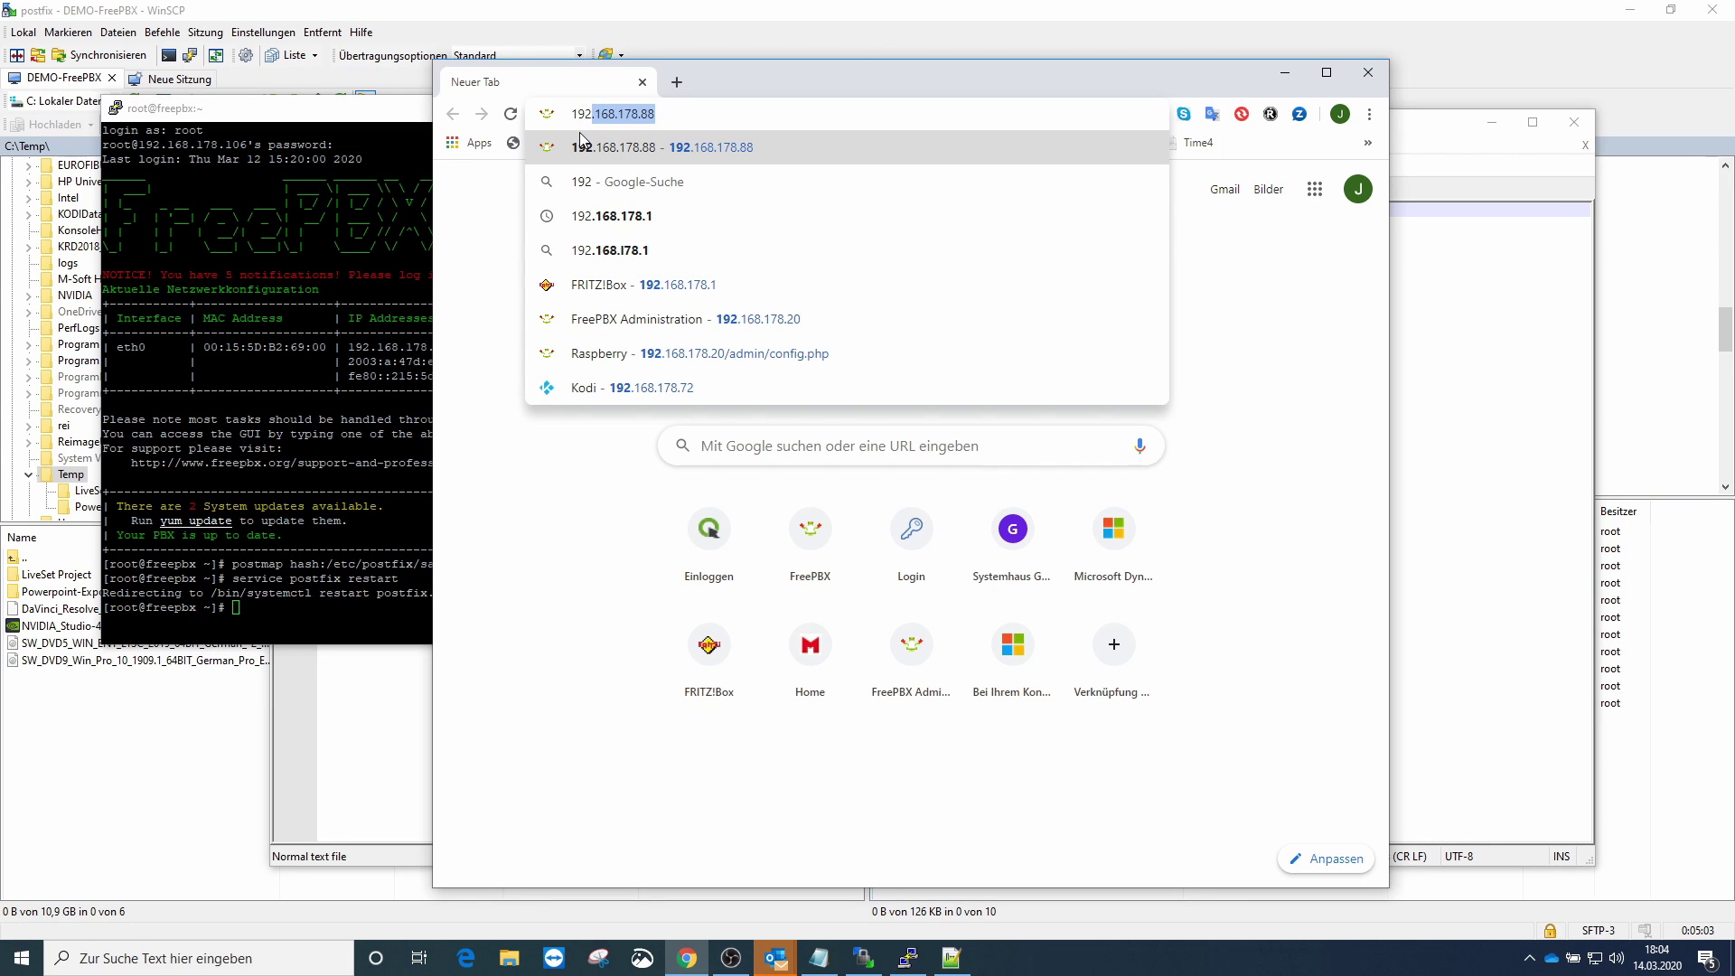
{"action": "type", "text": ".1"}
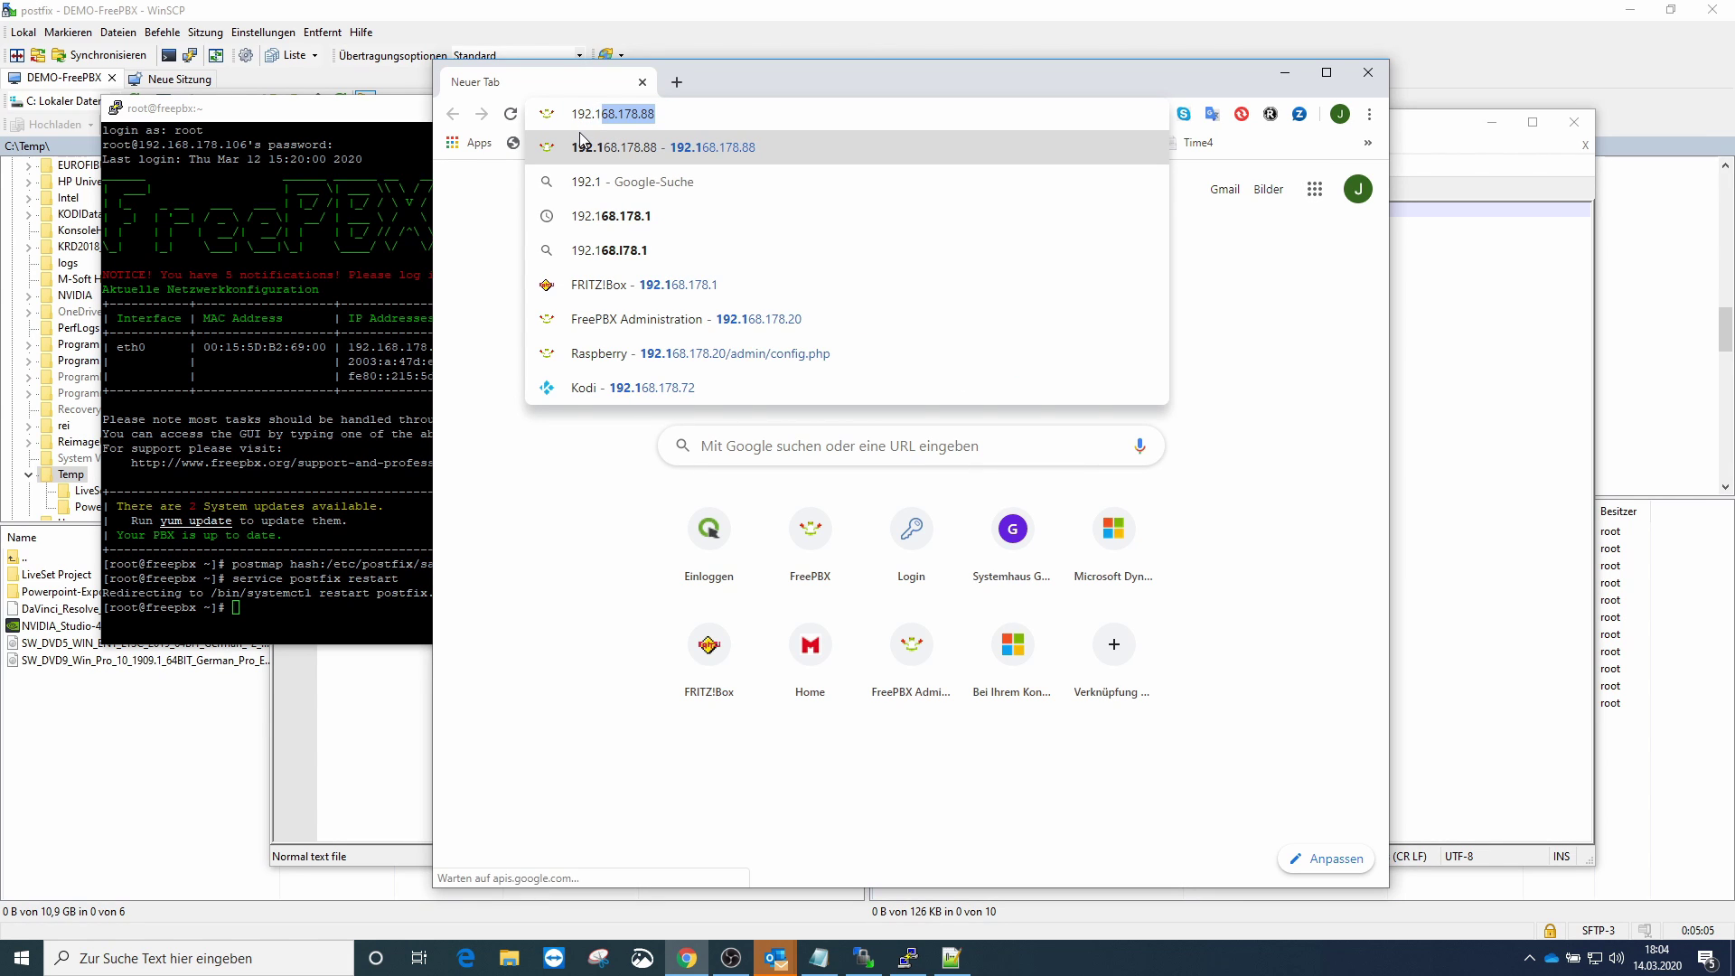
{"action": "type", "text": "68.178."}
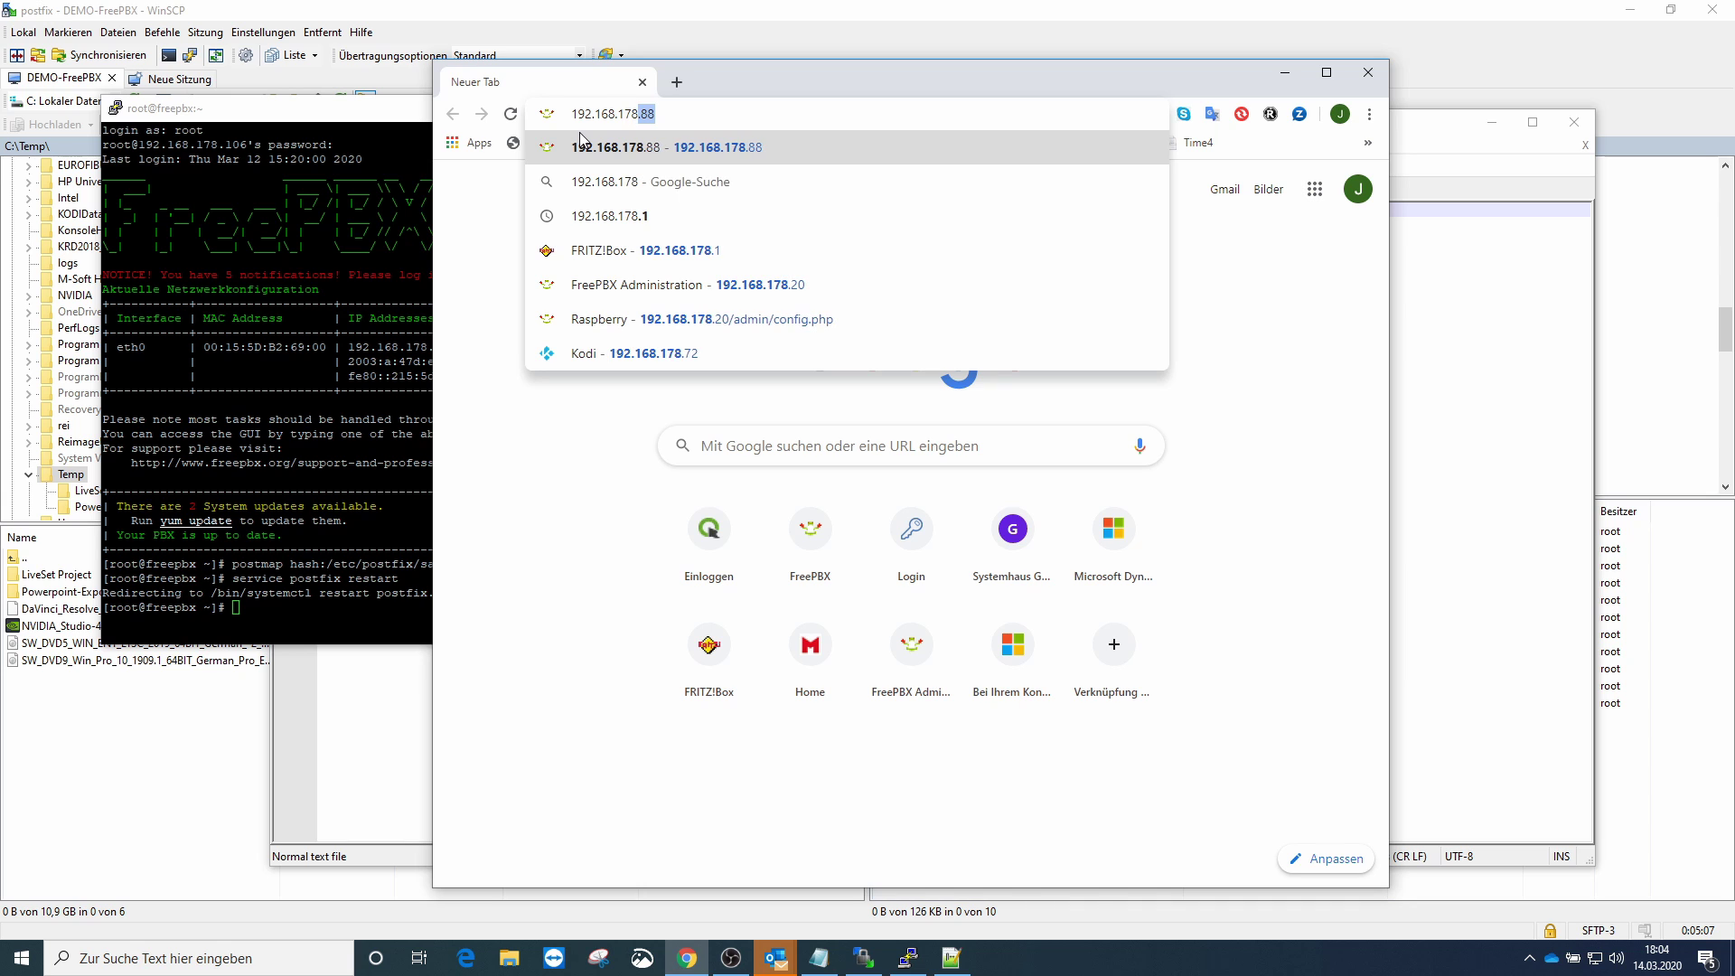
{"action": "type", "text": "106"}
{"action": "key", "text": "Return"}
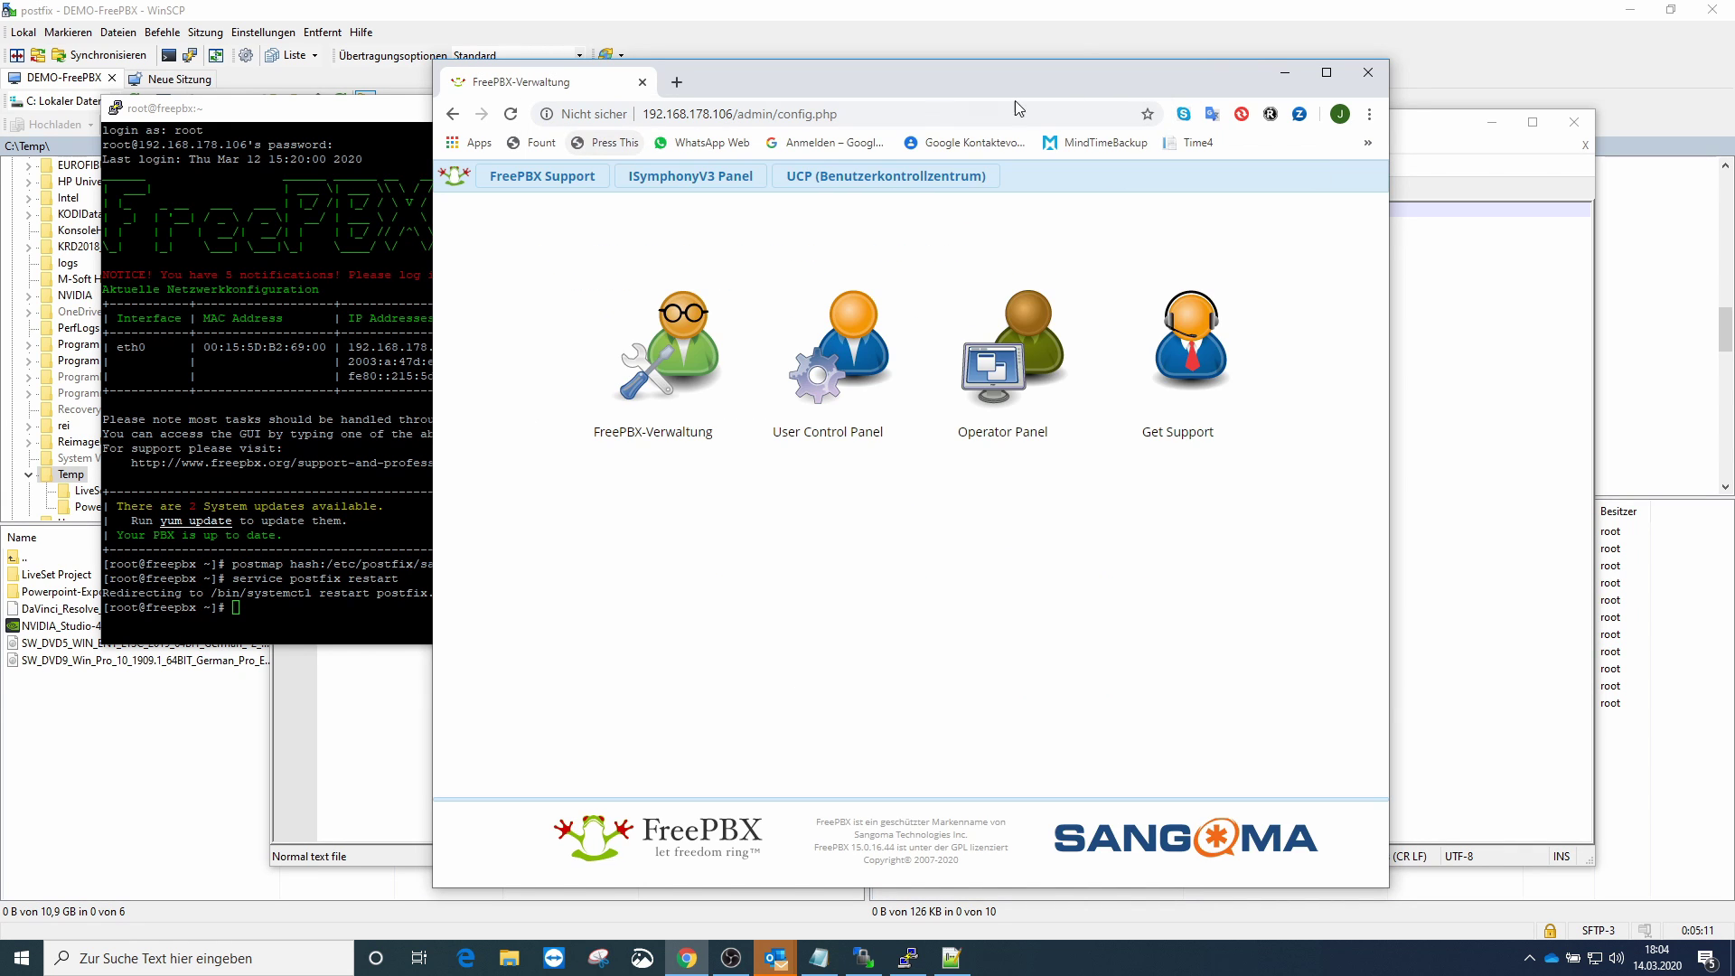
{"action": "left_click", "coordinate": [1326, 72]}
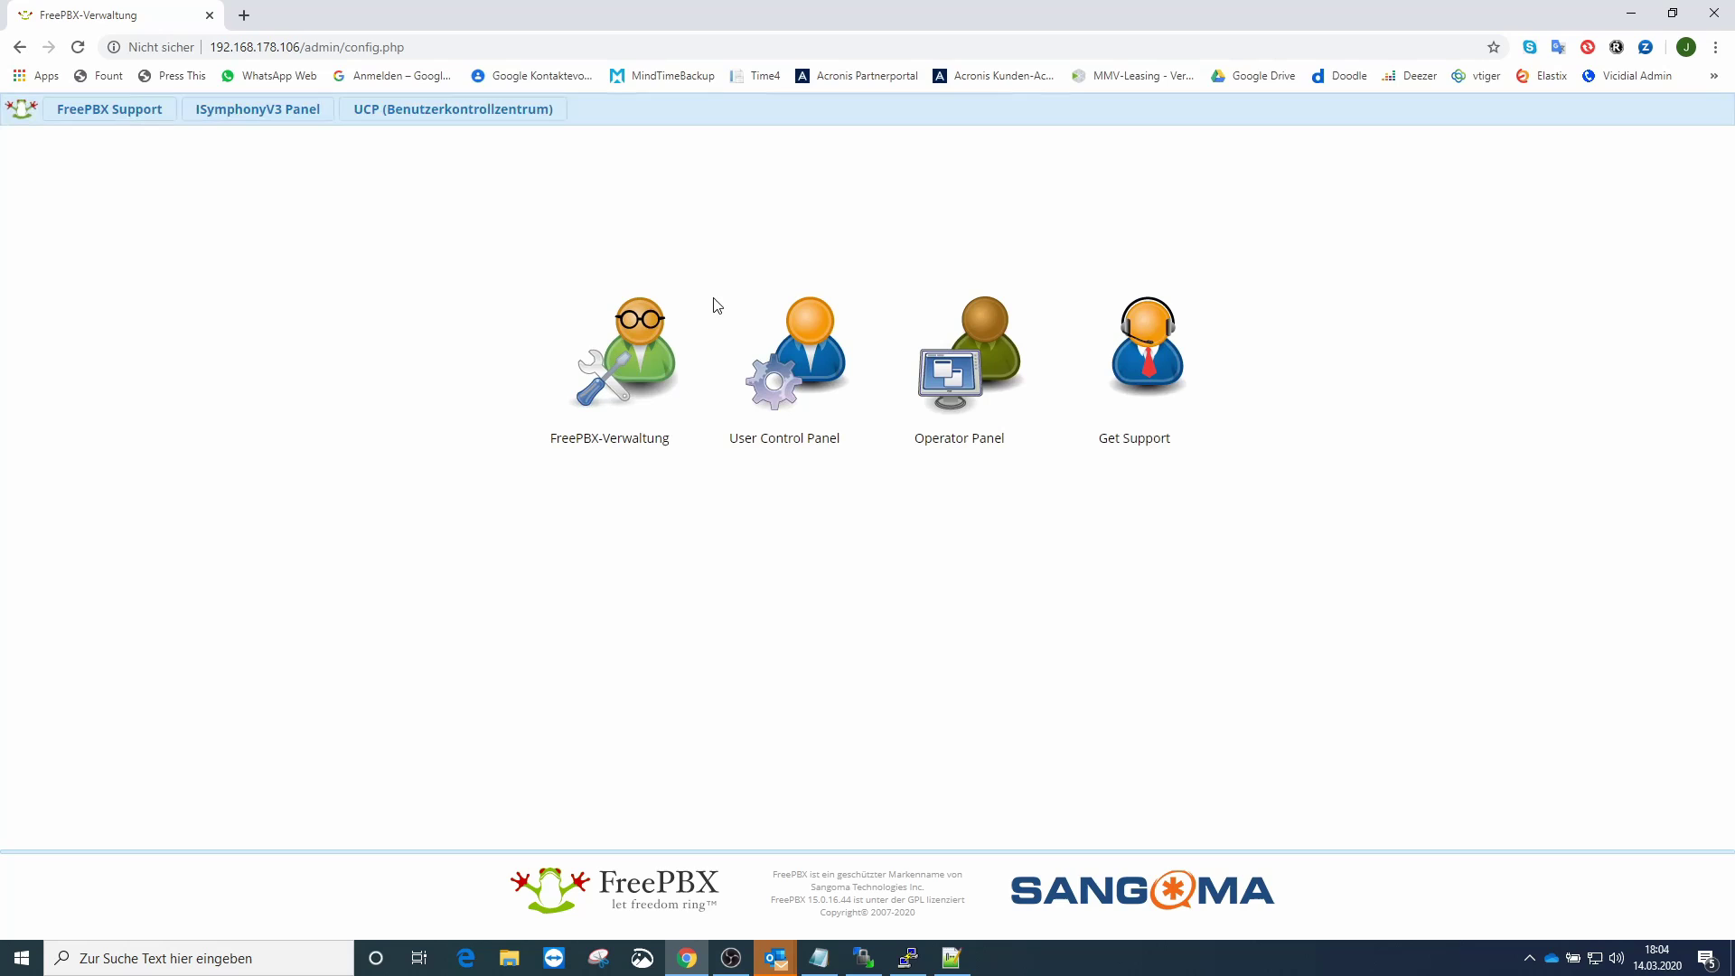
- Log in to FreePBX administration as admin and open Administrator > System Admin
{"action": "left_click", "coordinate": [676, 323]}
{"action": "type", "text": "admin"}
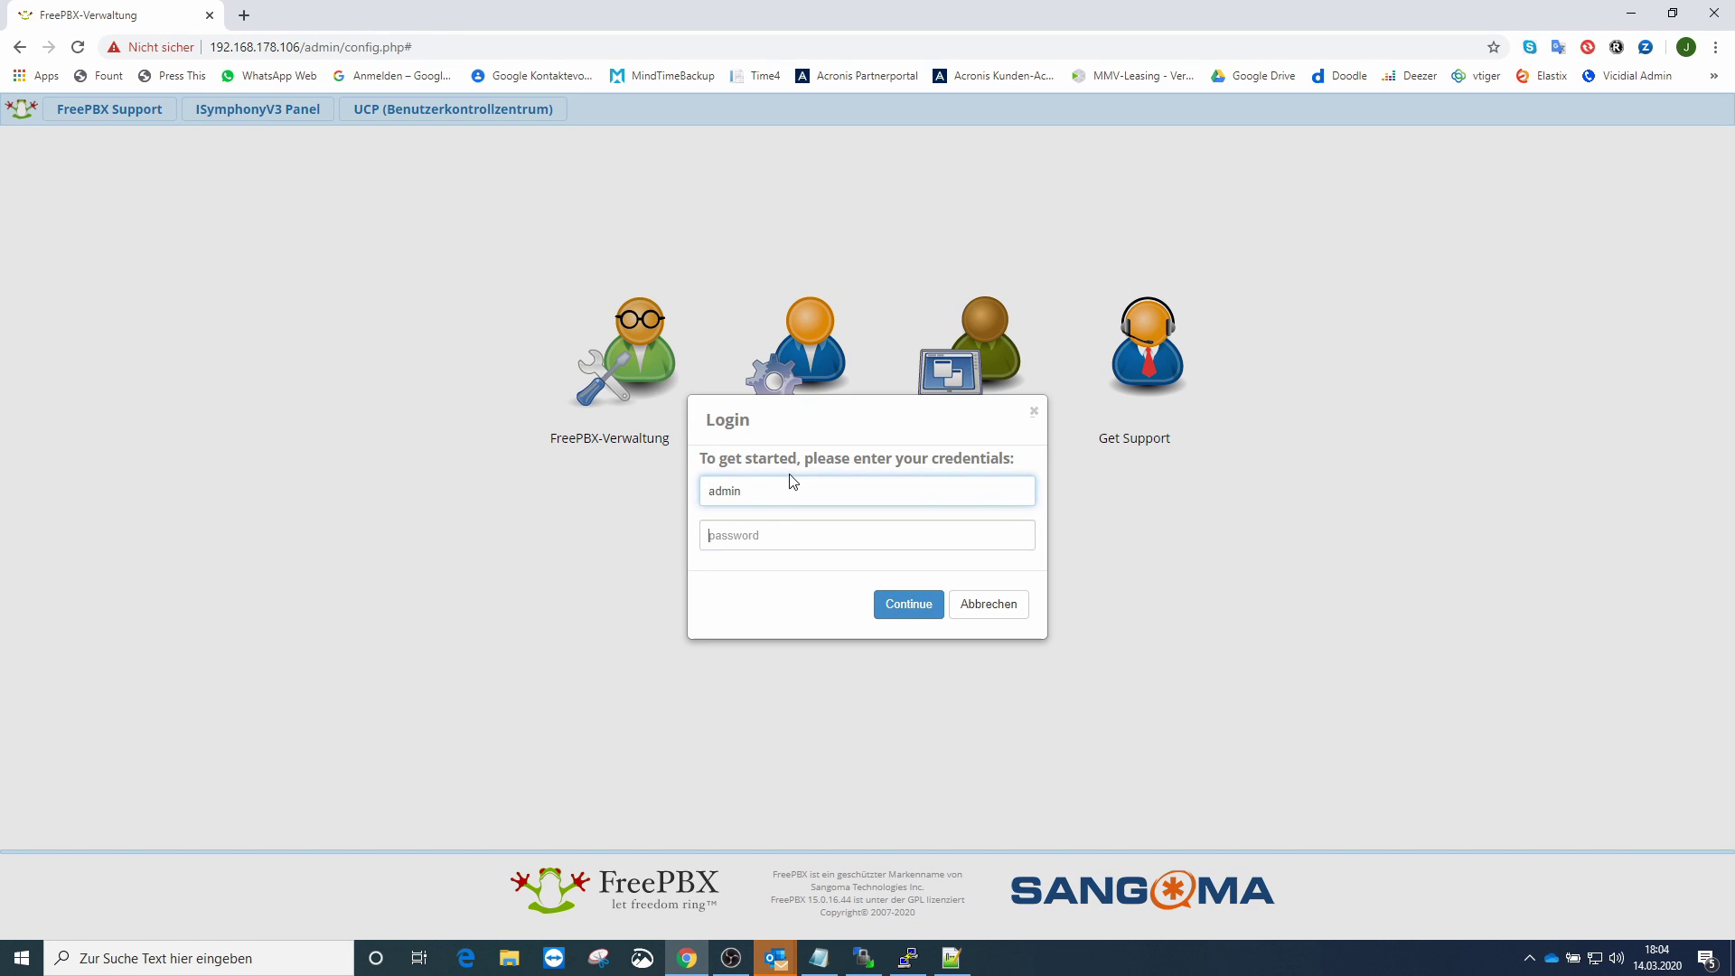
{"action": "key", "text": "Tab"}
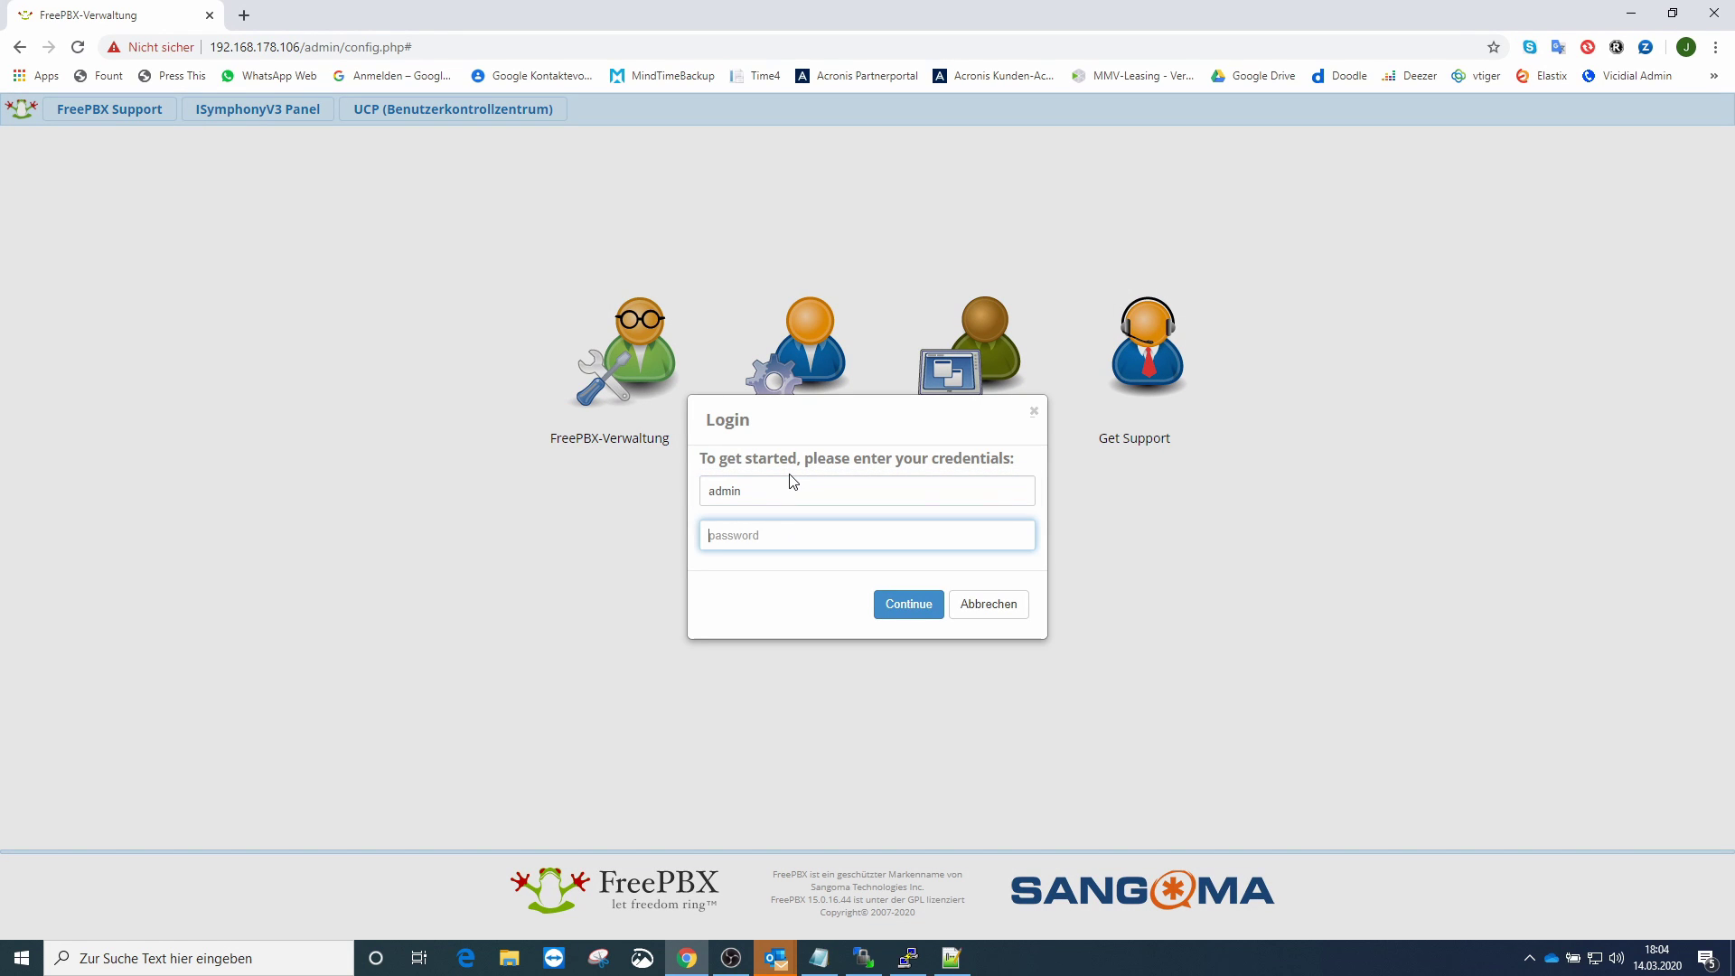
{"action": "type", "text": "*"}
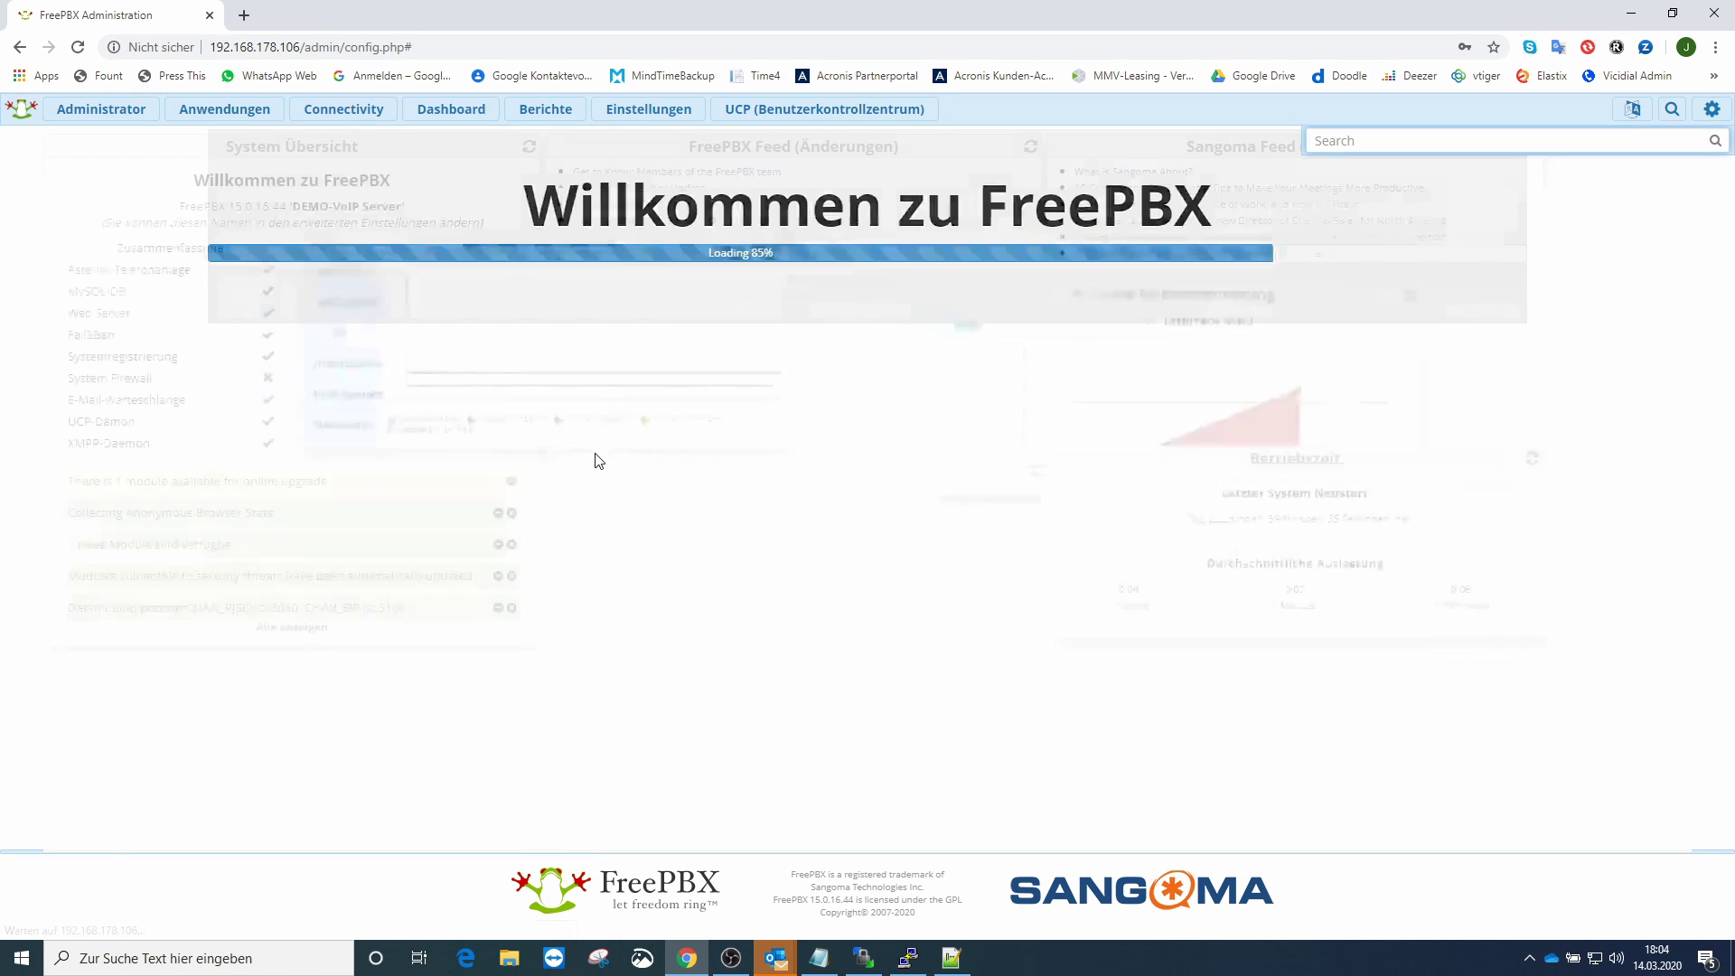
{"action": "left_click", "coordinate": [116, 108]}
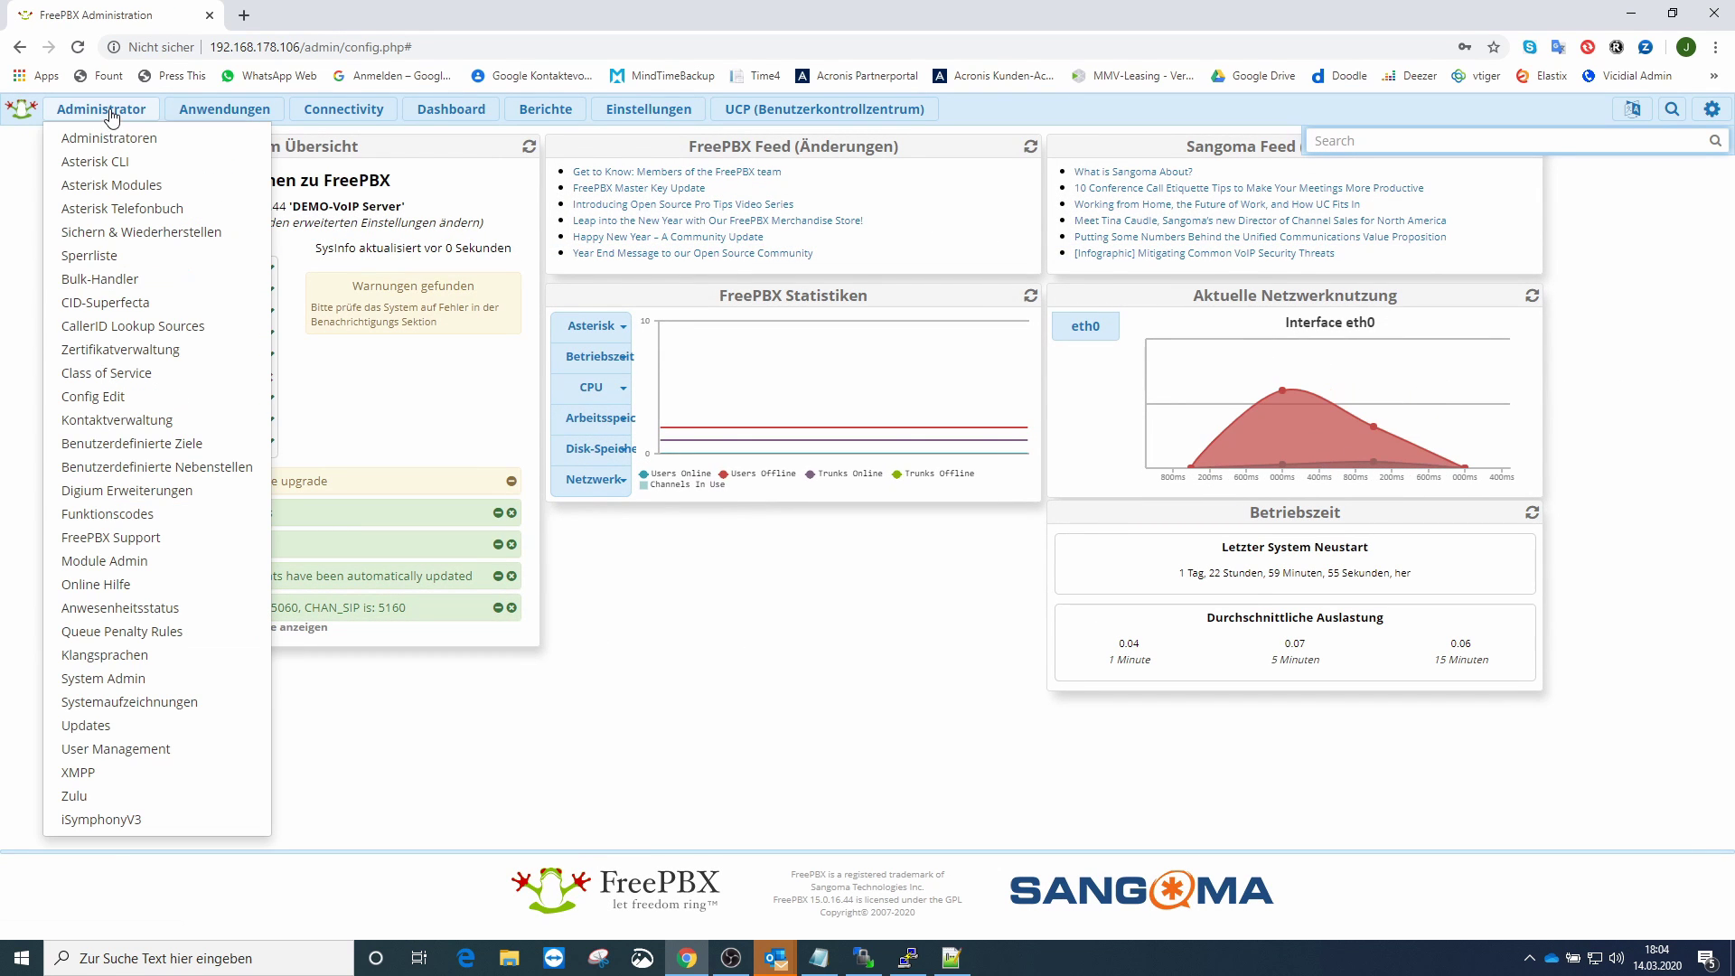
{"action": "left_click", "coordinate": [125, 679]}
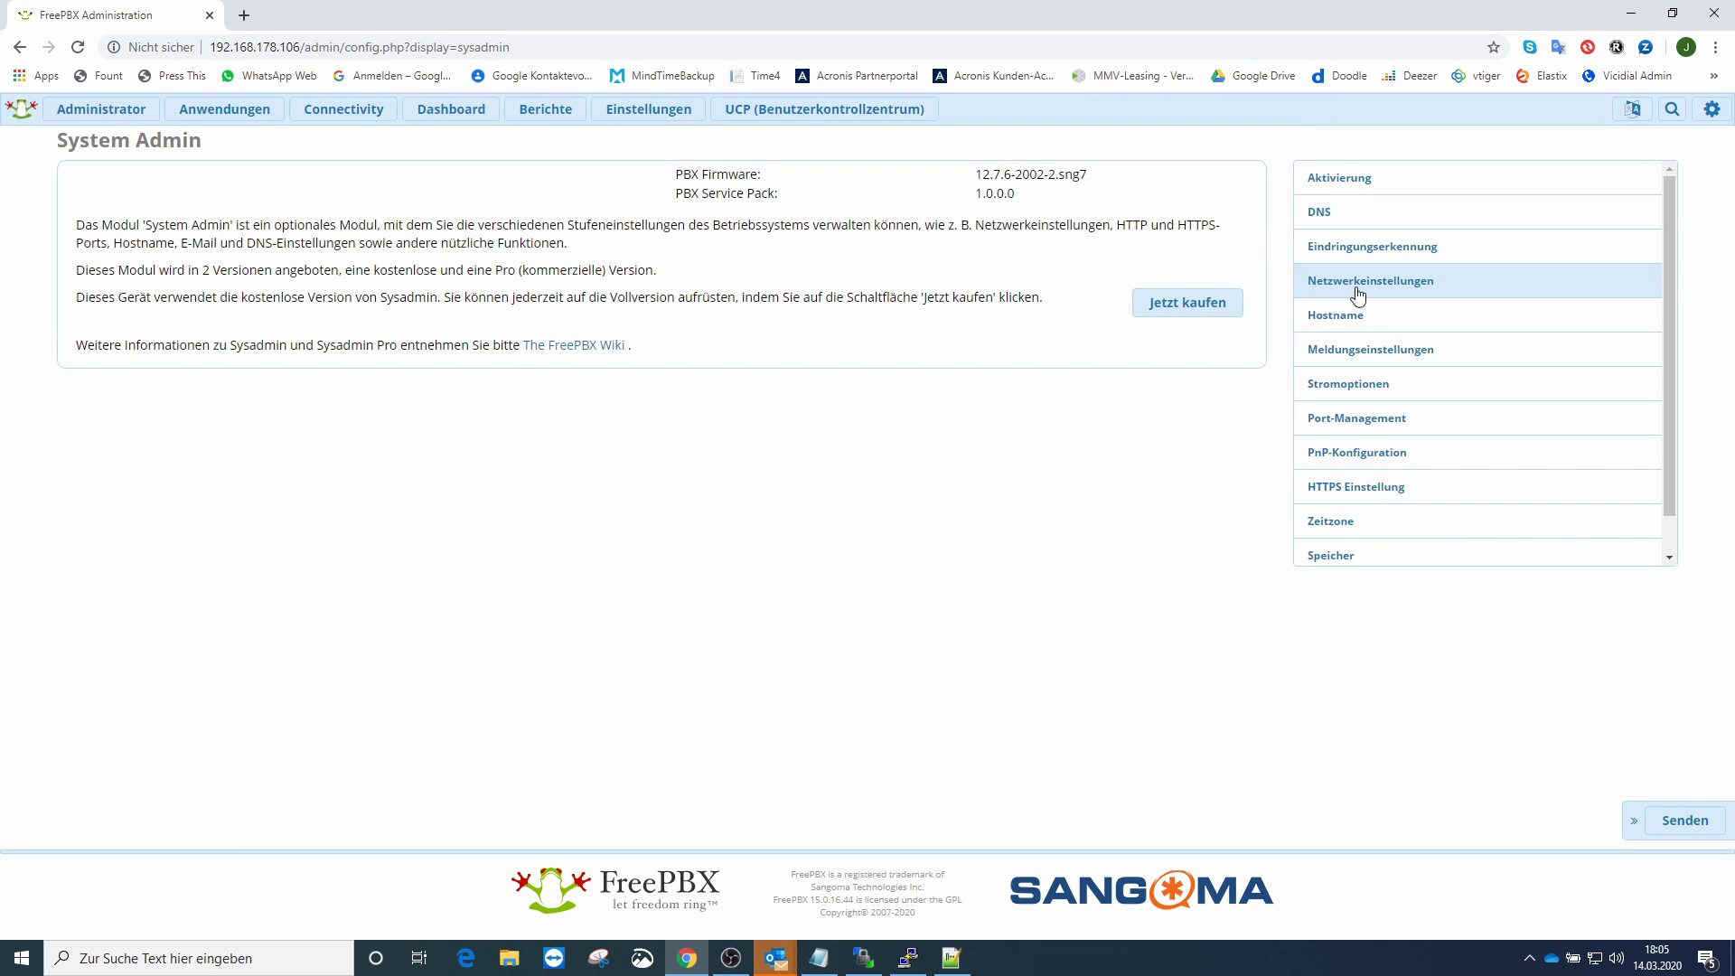
- In Meldungseinstellungen, enter the GMX e-mail address as the notification sender
{"action": "left_click", "coordinate": [1361, 358]}
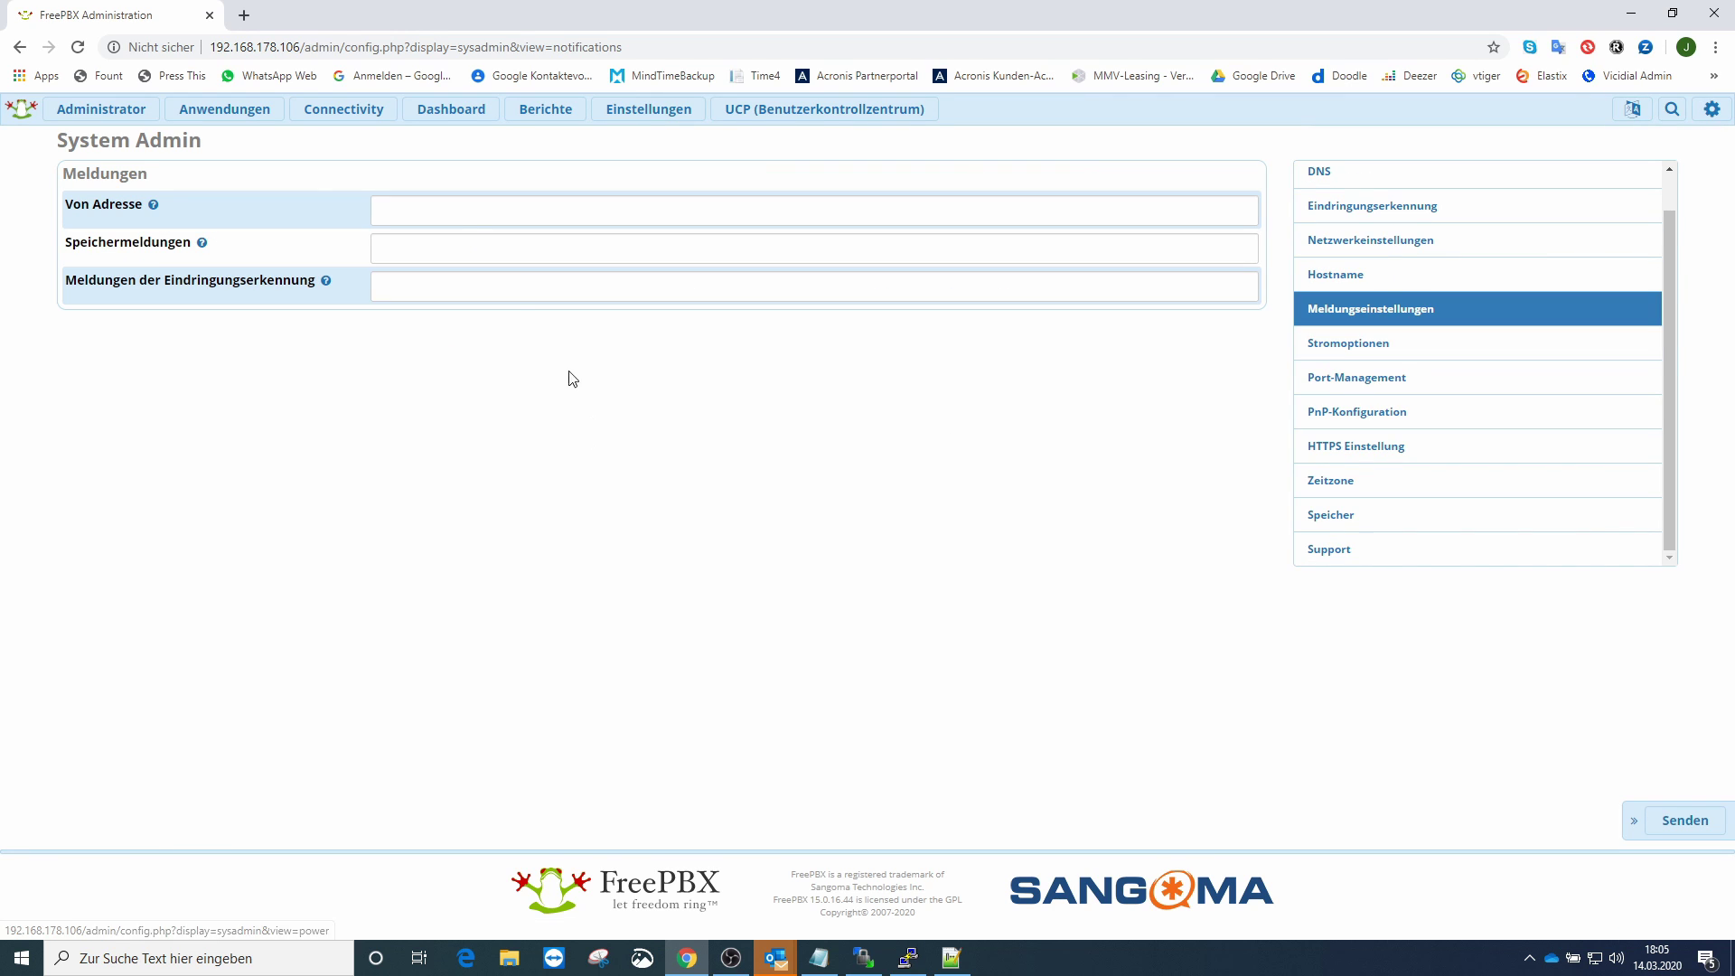
{"action": "left_click", "coordinate": [433, 200]}
{"action": "left_click", "coordinate": [420, 213]}
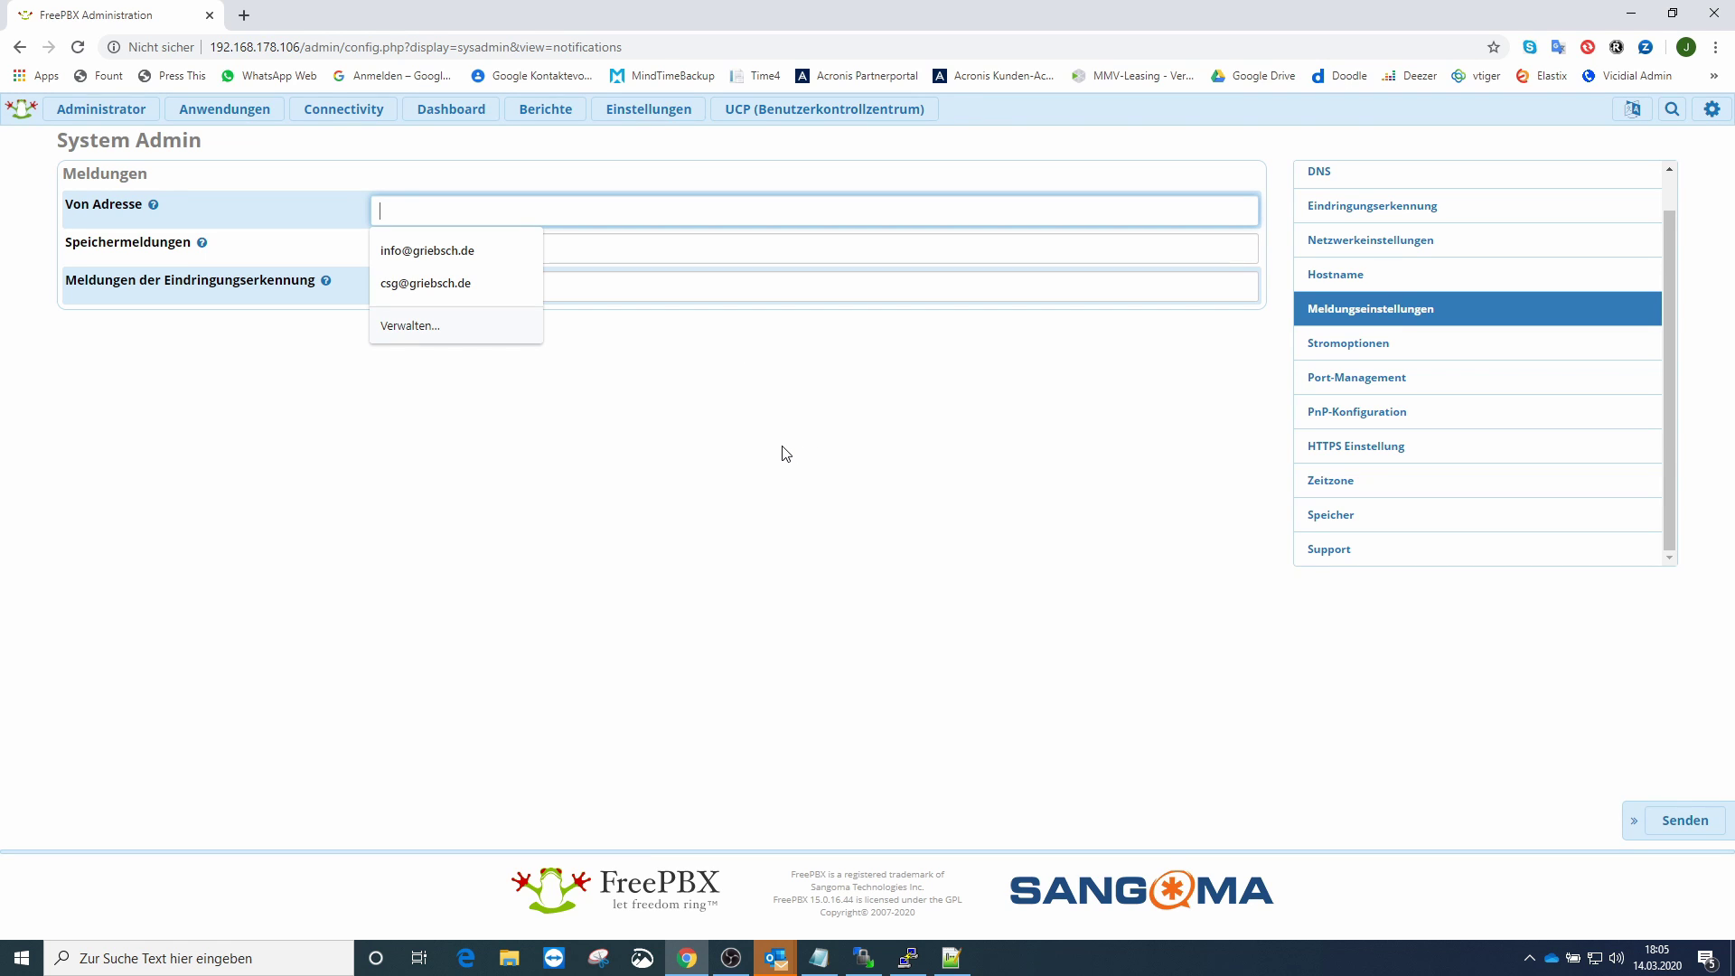
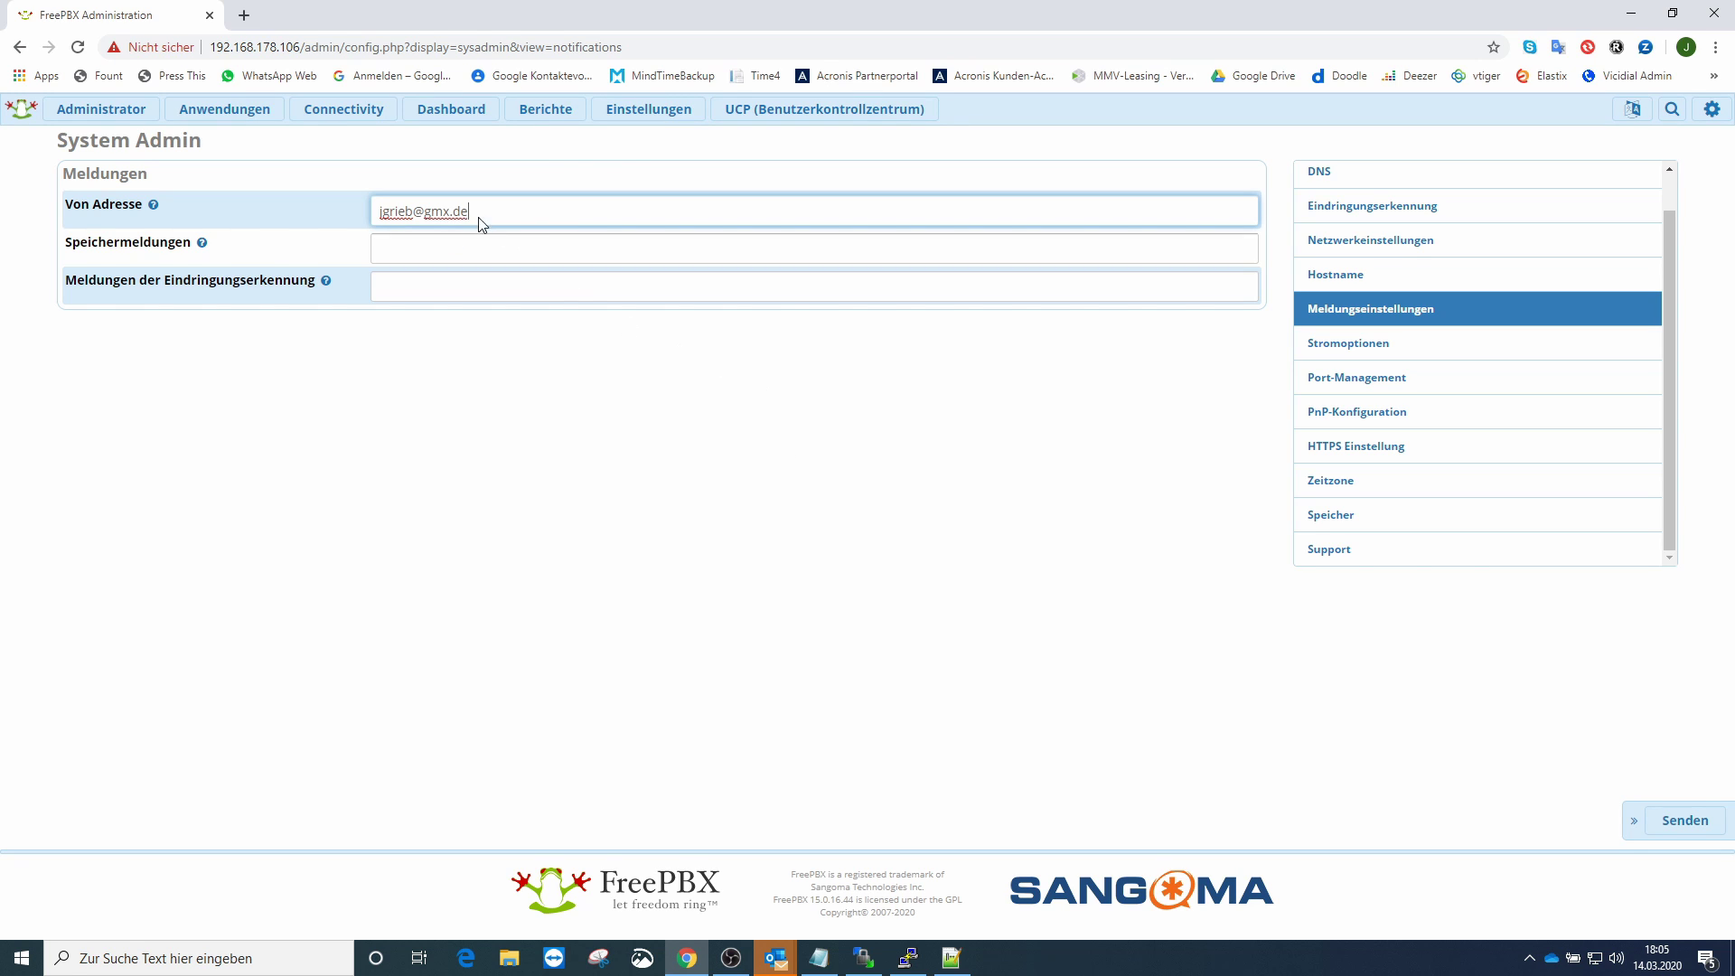
{"action": "left_click_drag", "start_coordinate": [477, 218], "coordinate": [367, 225]}
{"action": "key", "text": "ctrl+c"}
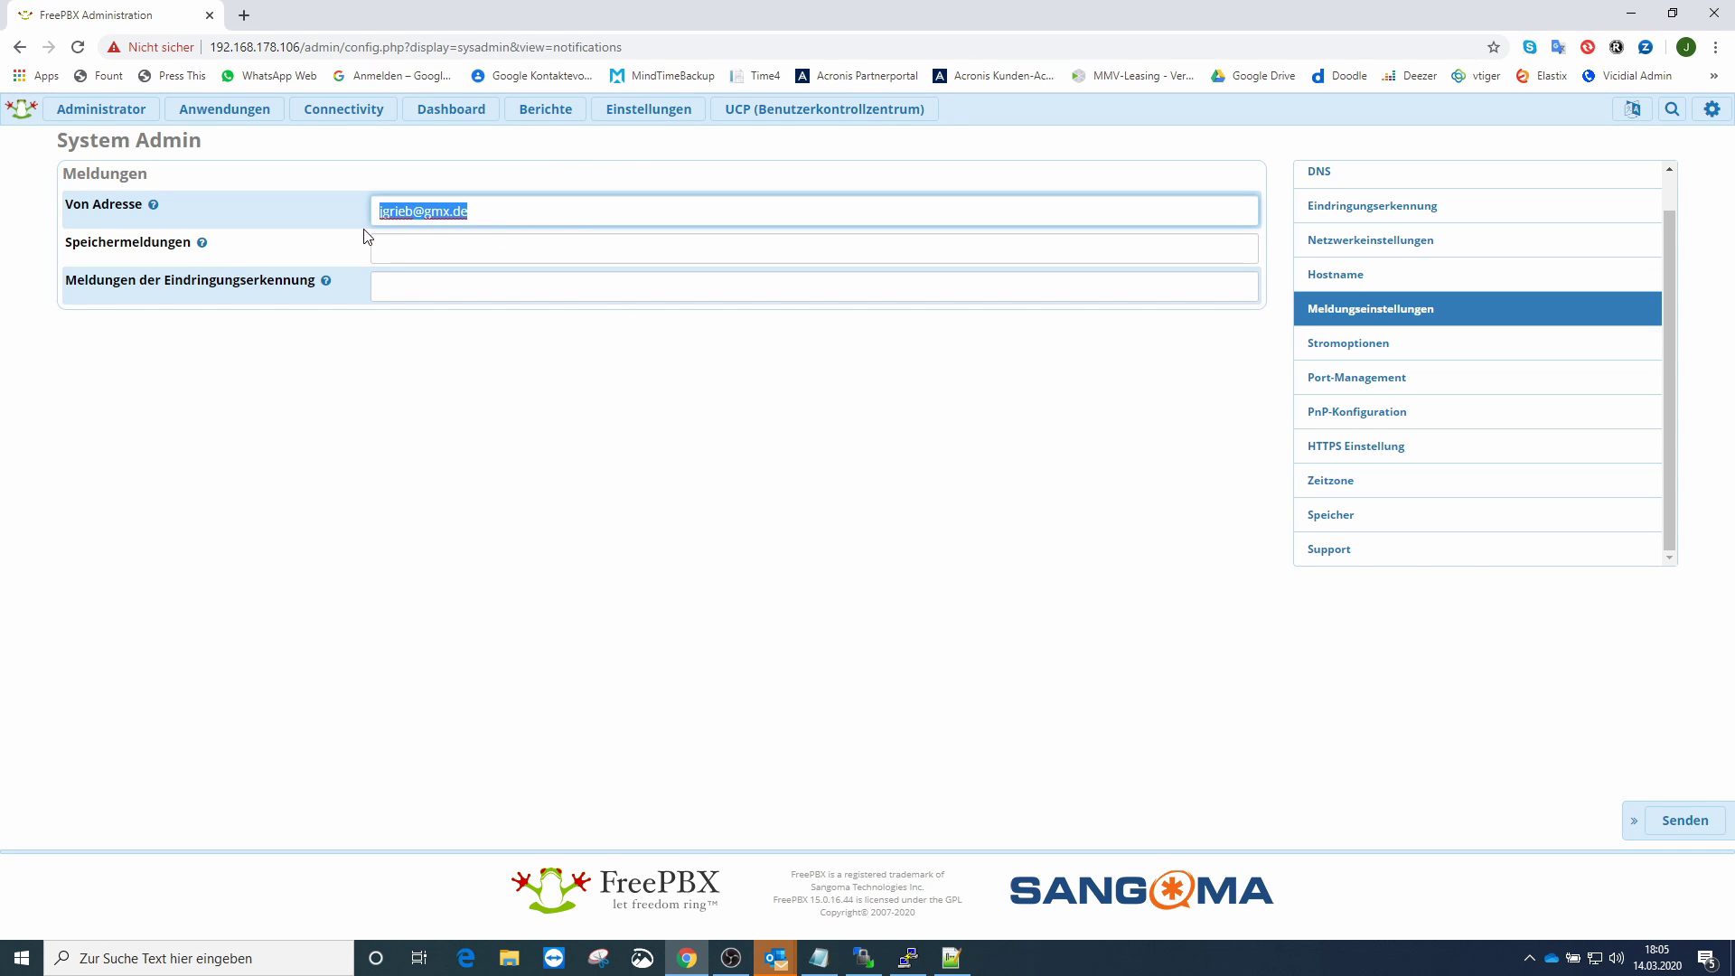
- Fill the storage and intrusion-detection recipients with the same GMX address and submit
{"action": "left_click", "coordinate": [457, 245]}
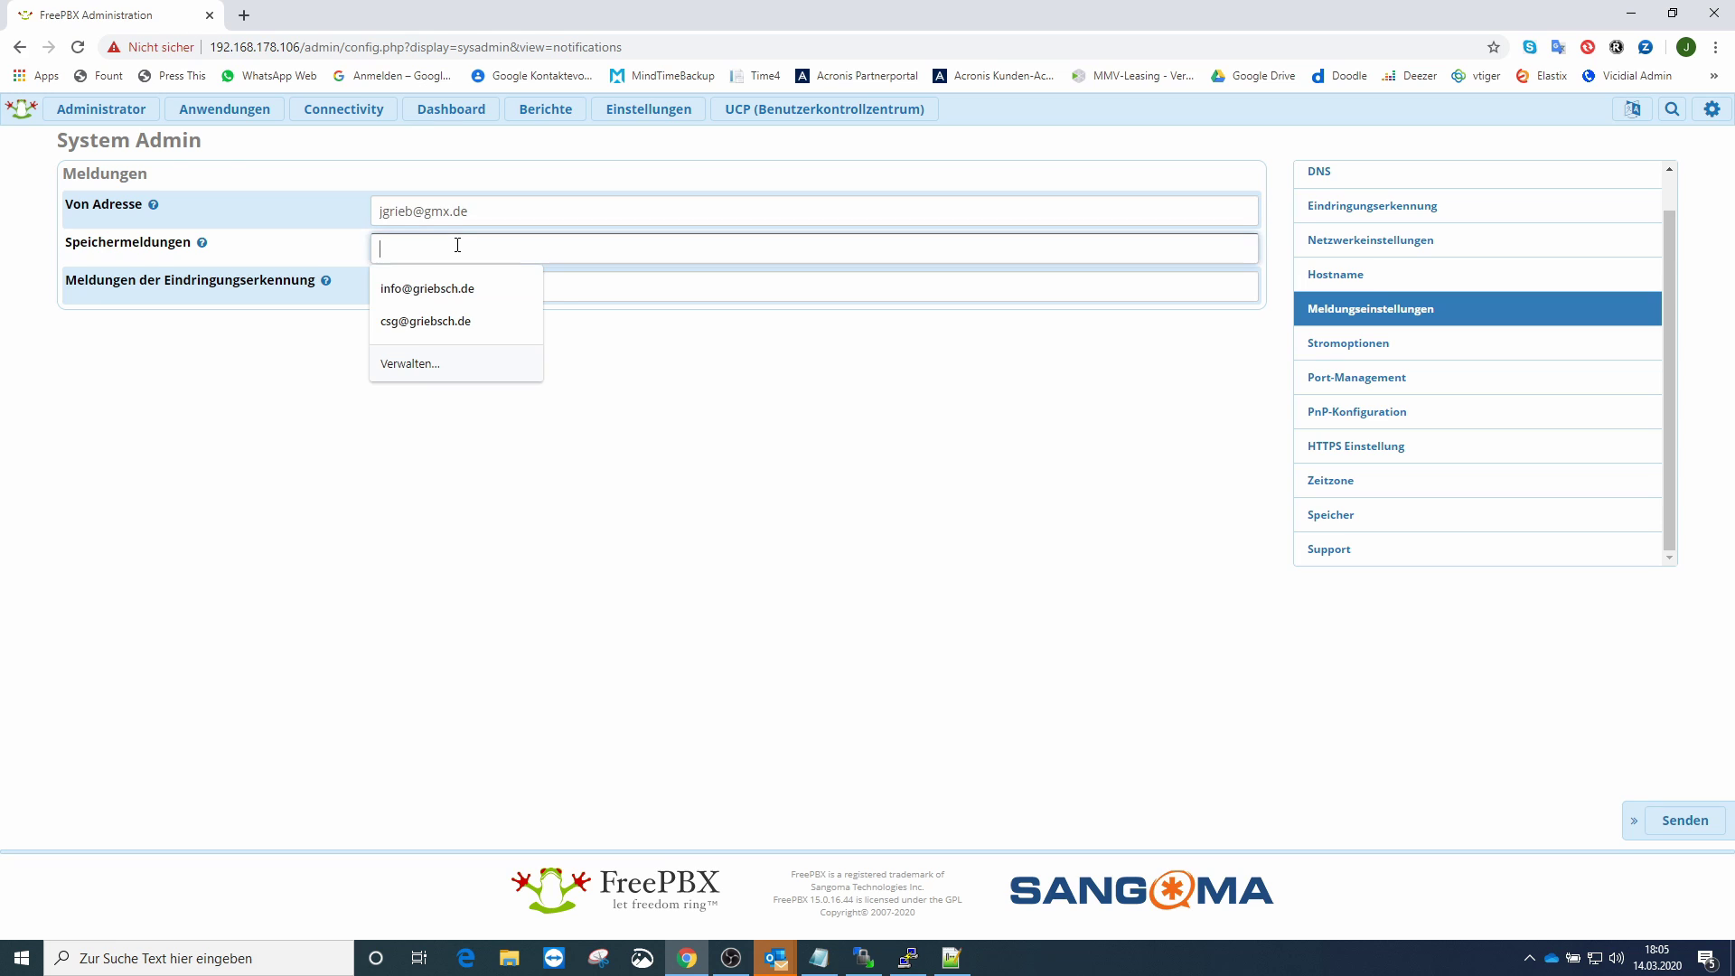
{"action": "key", "text": "ctrl+v"}
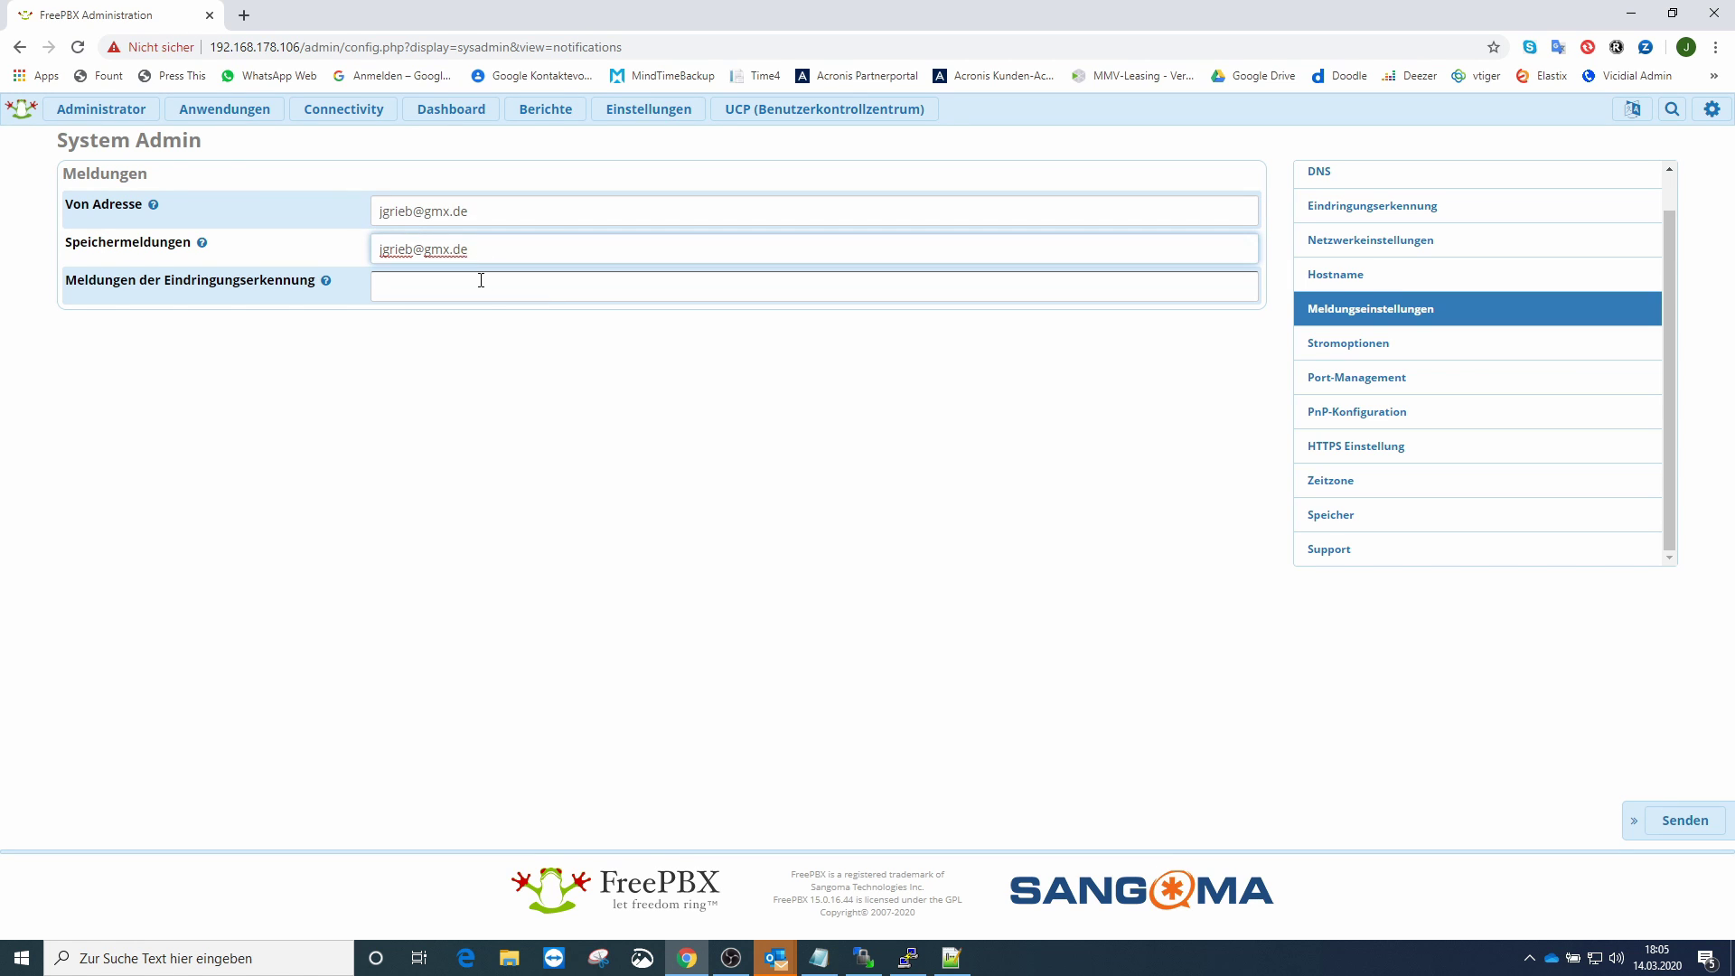
{"action": "left_click", "coordinate": [481, 280]}
{"action": "key", "text": "ctrl+v"}
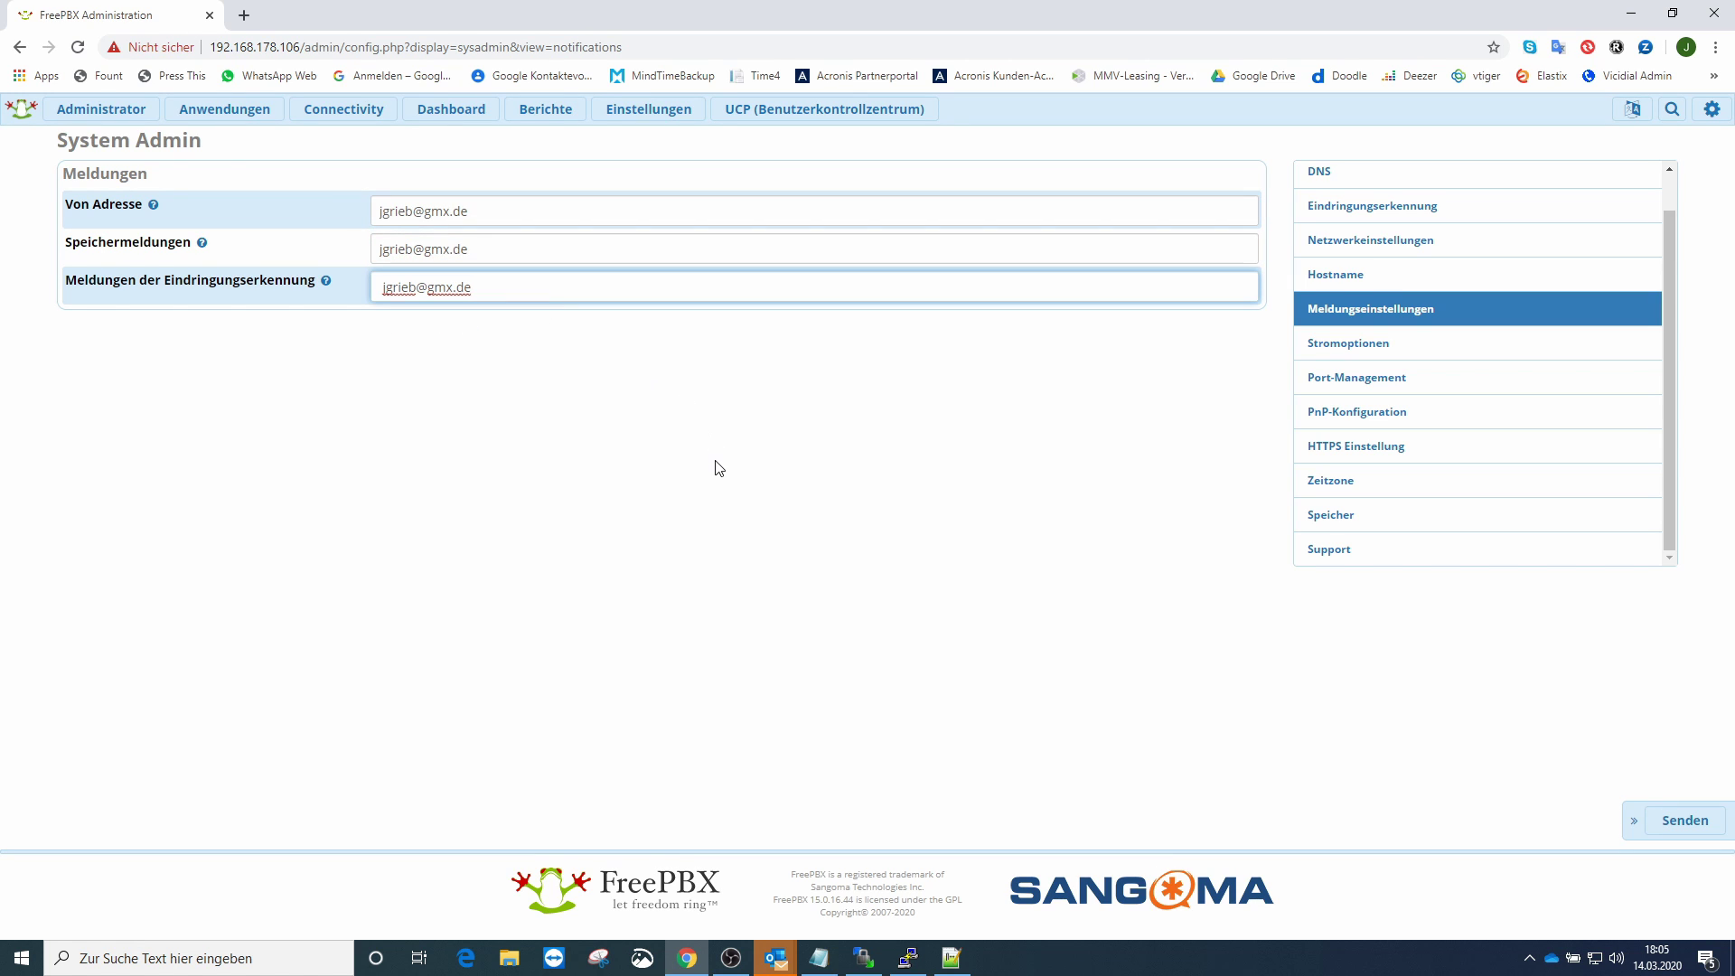
{"action": "left_click", "coordinate": [1682, 820]}
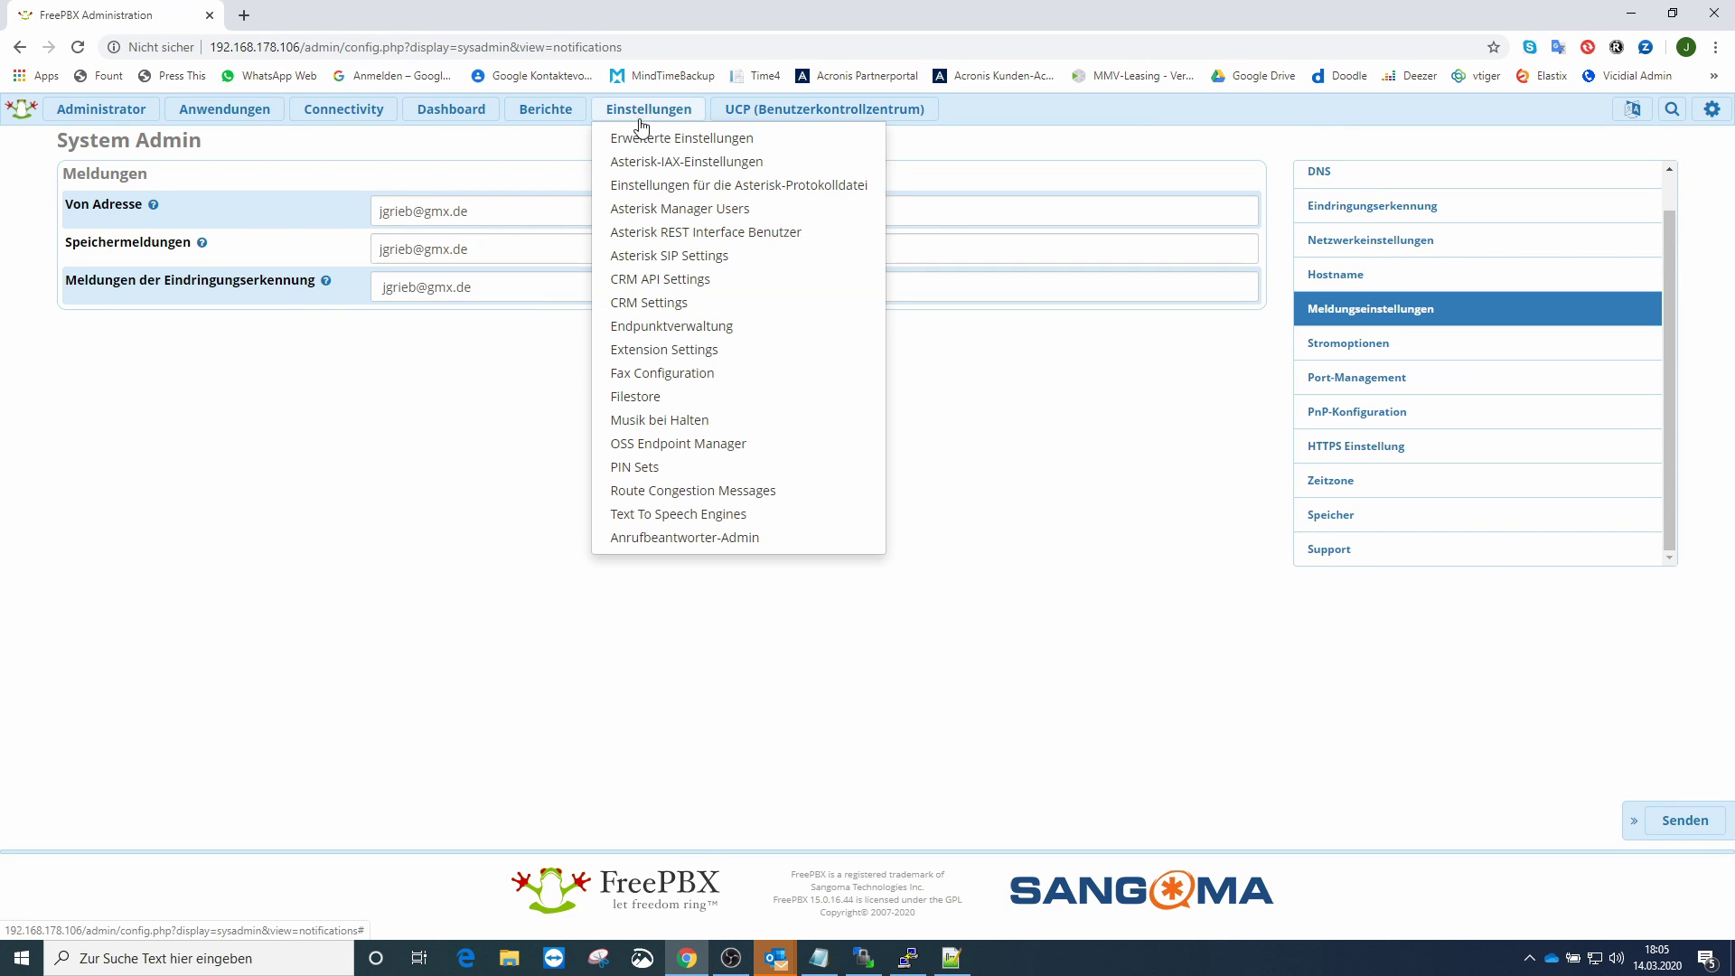
- In Advanced Settings, search 'Mail' to locate the User Management From e-mail setting
{"action": "left_click", "coordinate": [637, 136]}
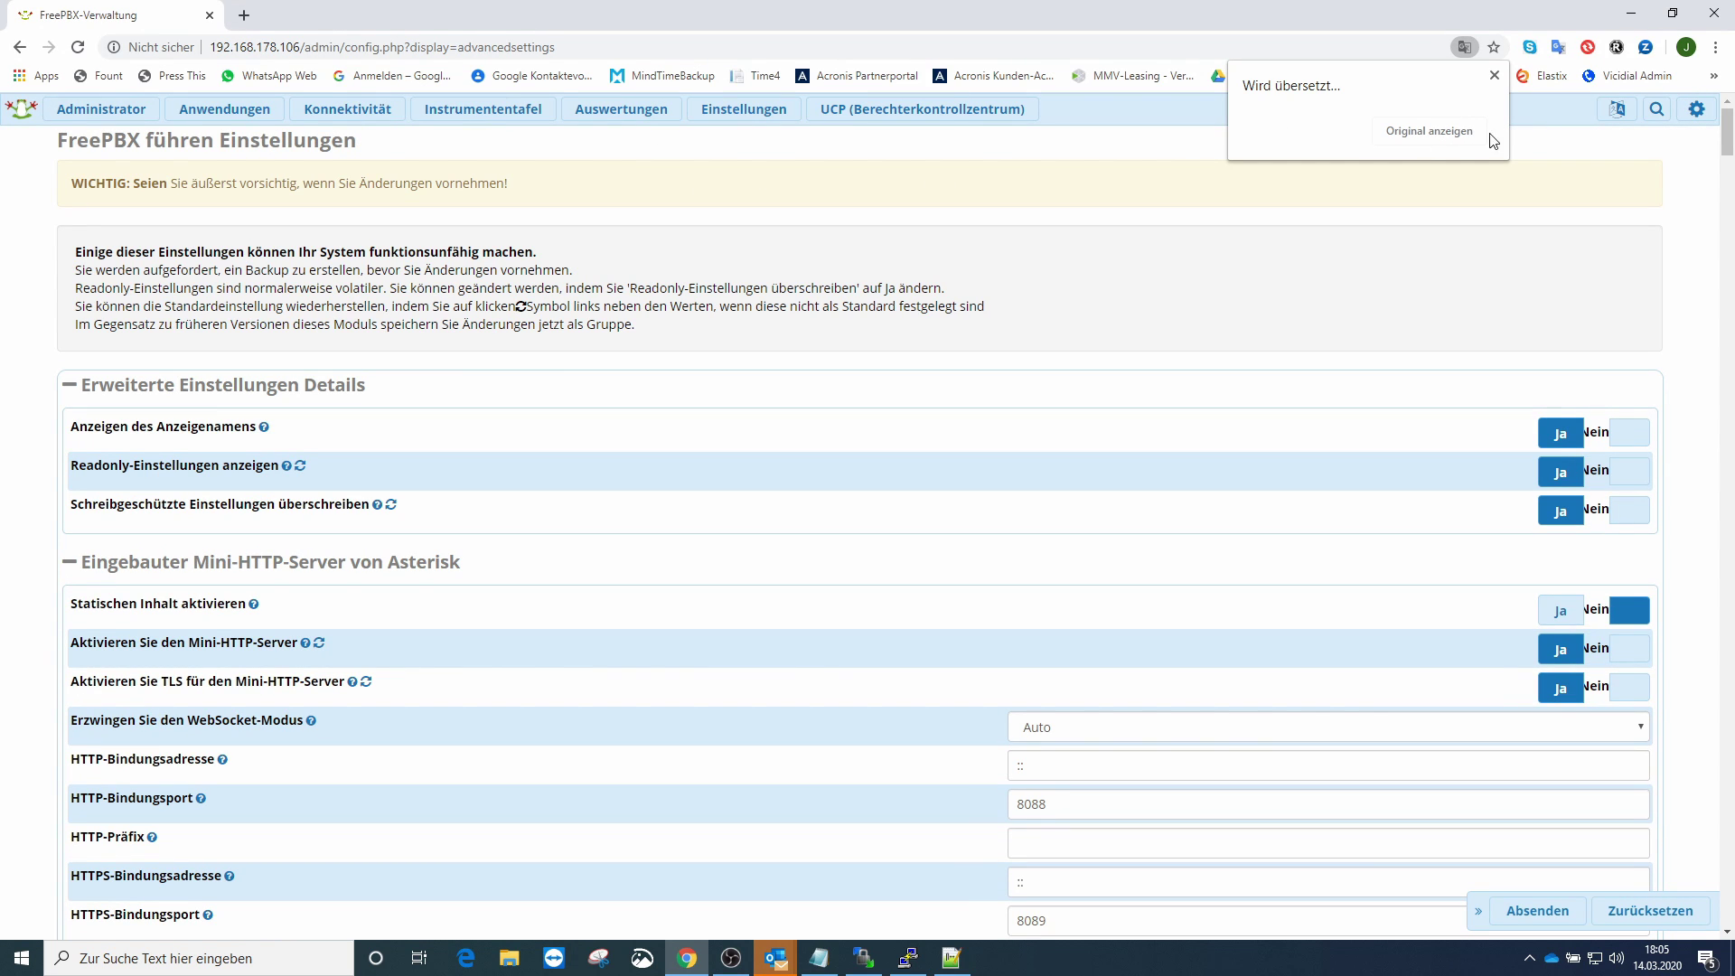
{"action": "left_click", "coordinate": [1715, 51]}
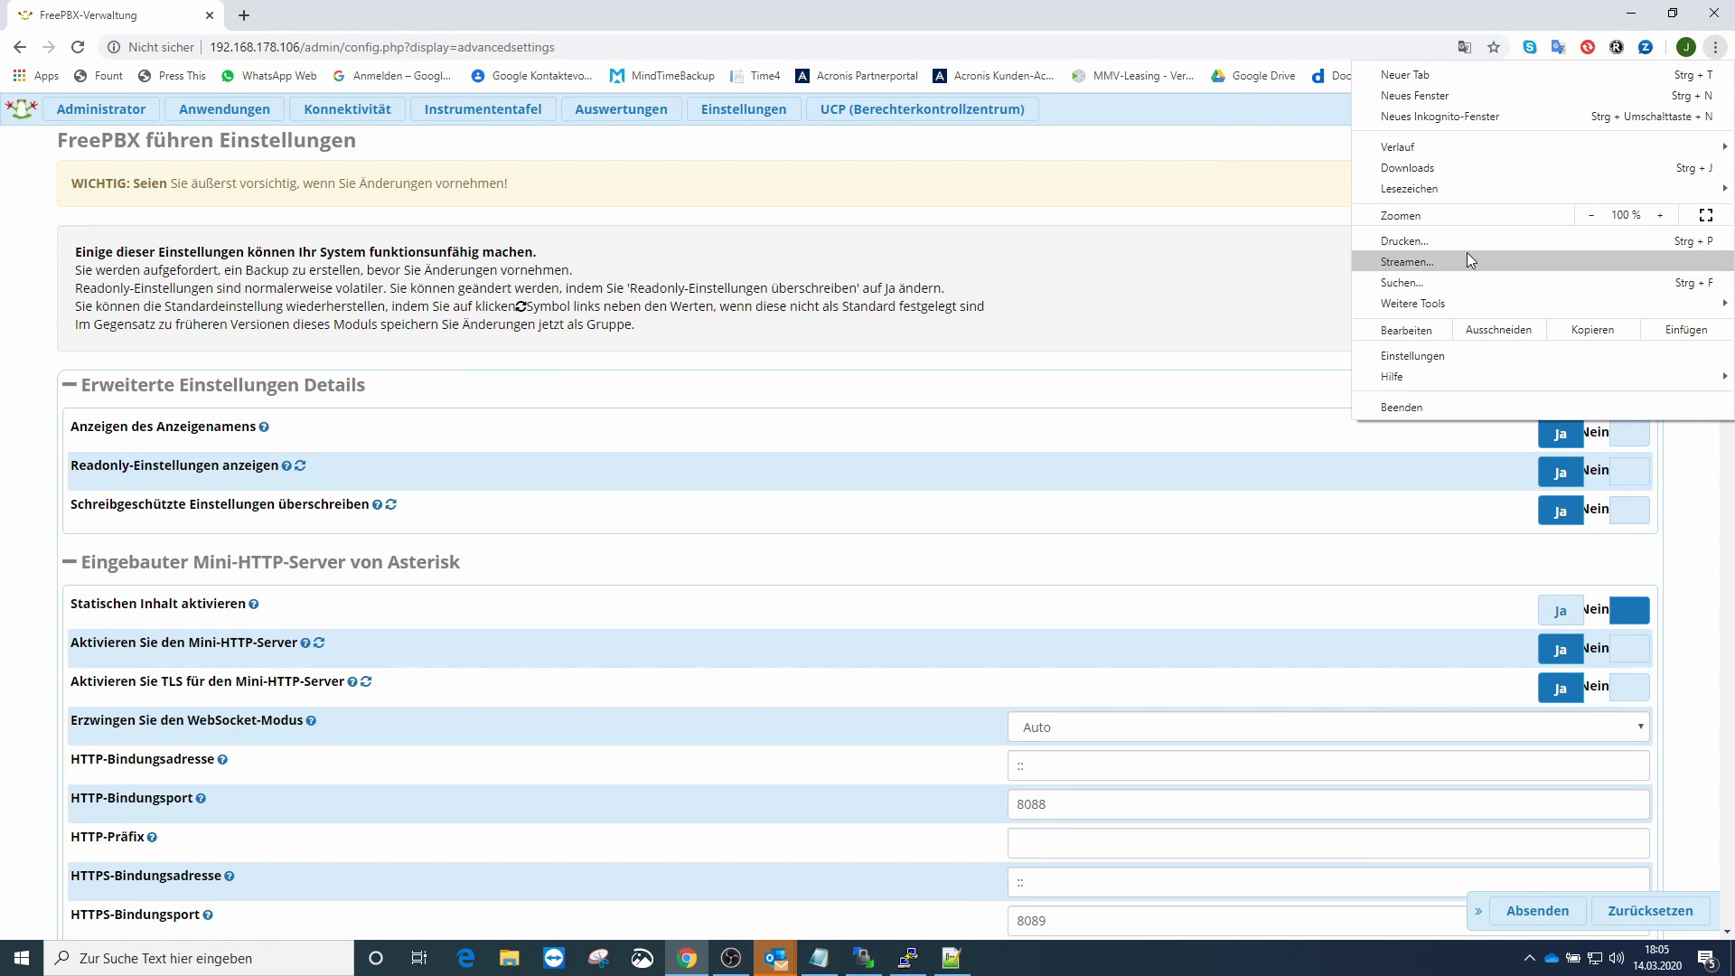
{"action": "left_click", "coordinate": [1400, 282]}
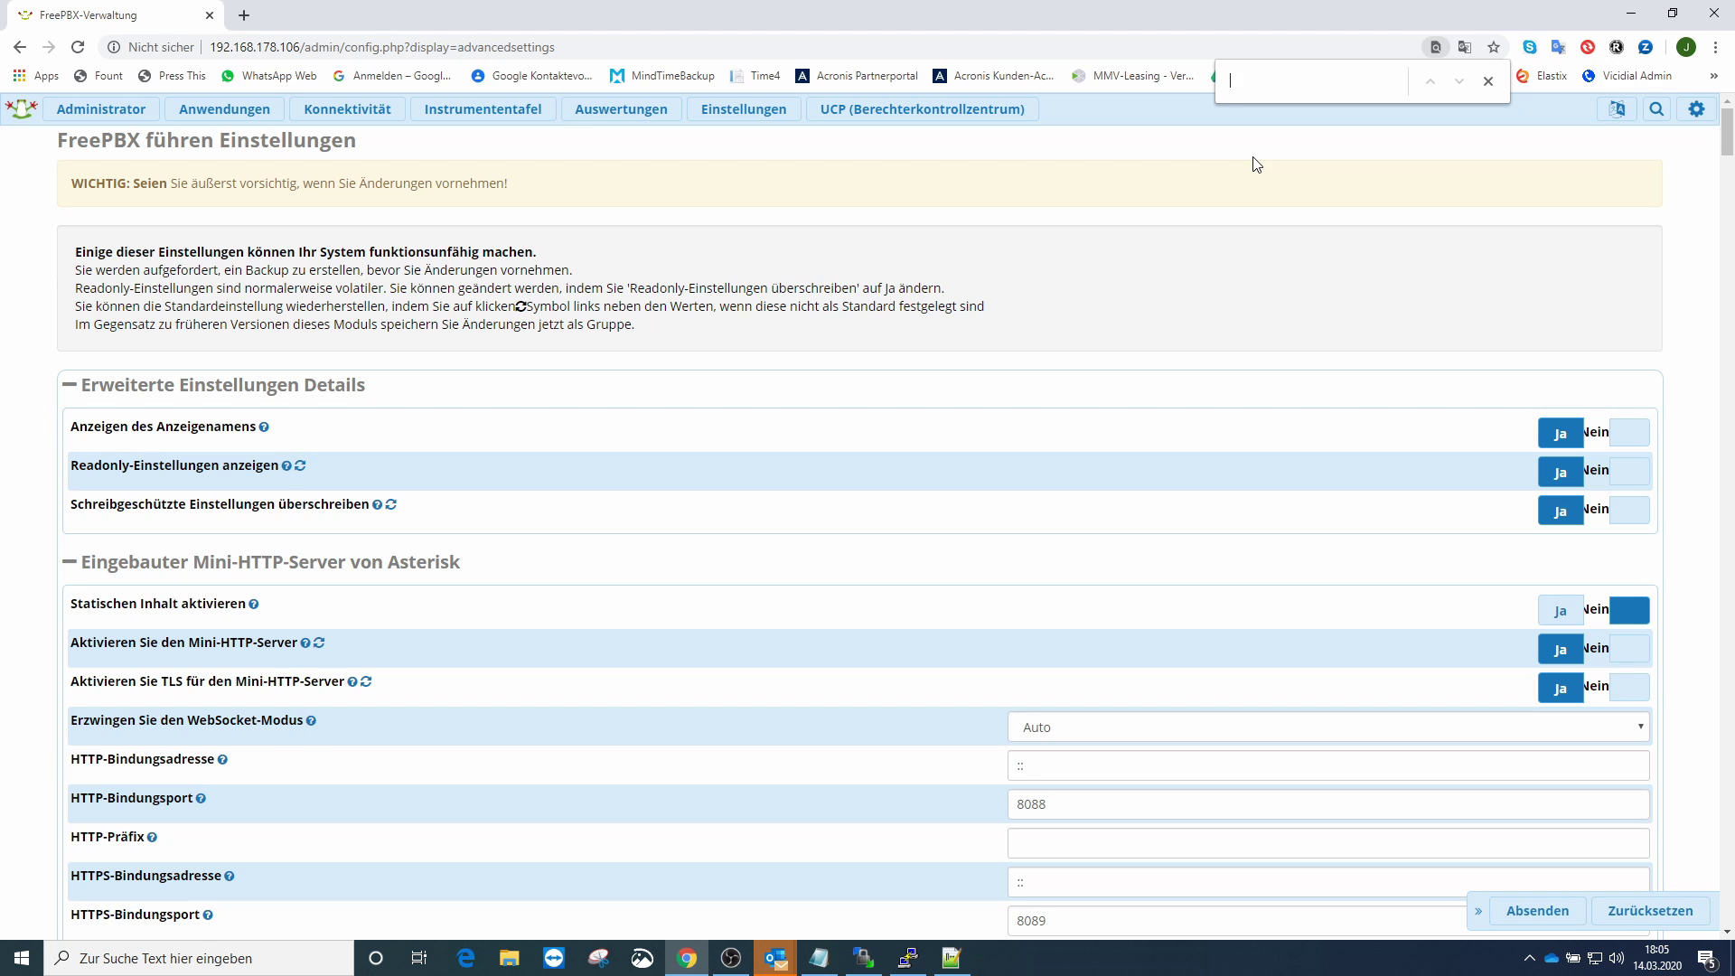
{"action": "type", "text": "Mail"}
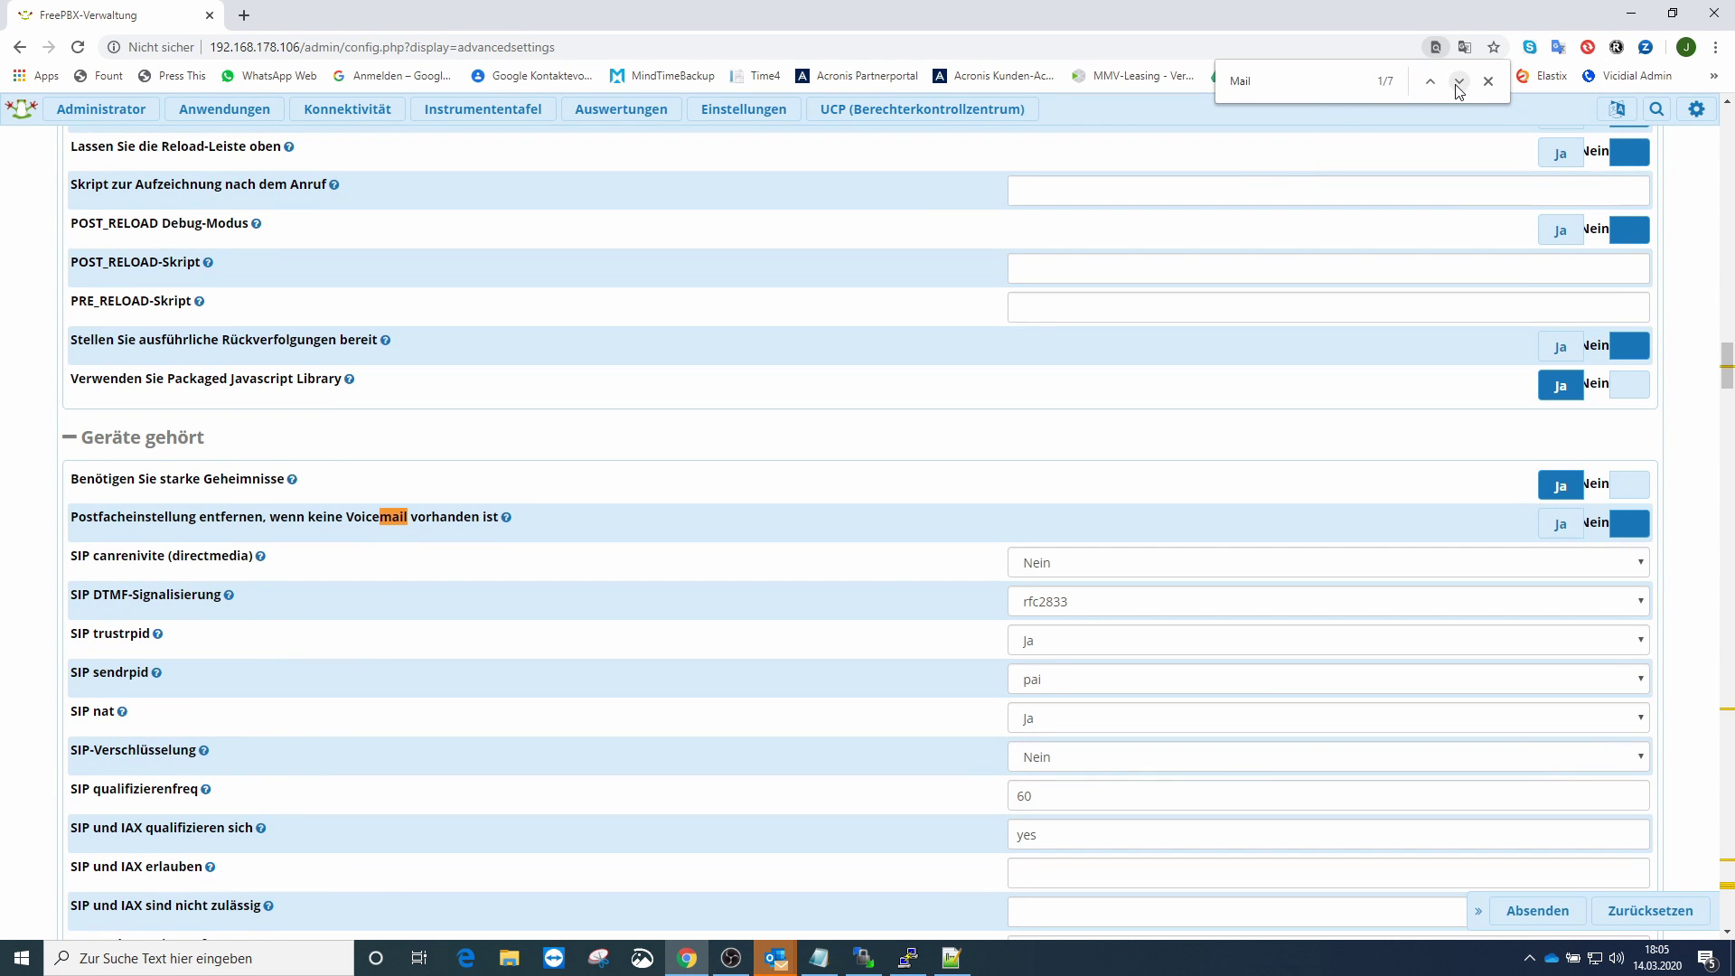
{"action": "left_click", "coordinate": [1457, 82]}
{"action": "left_click", "coordinate": [1457, 84]}
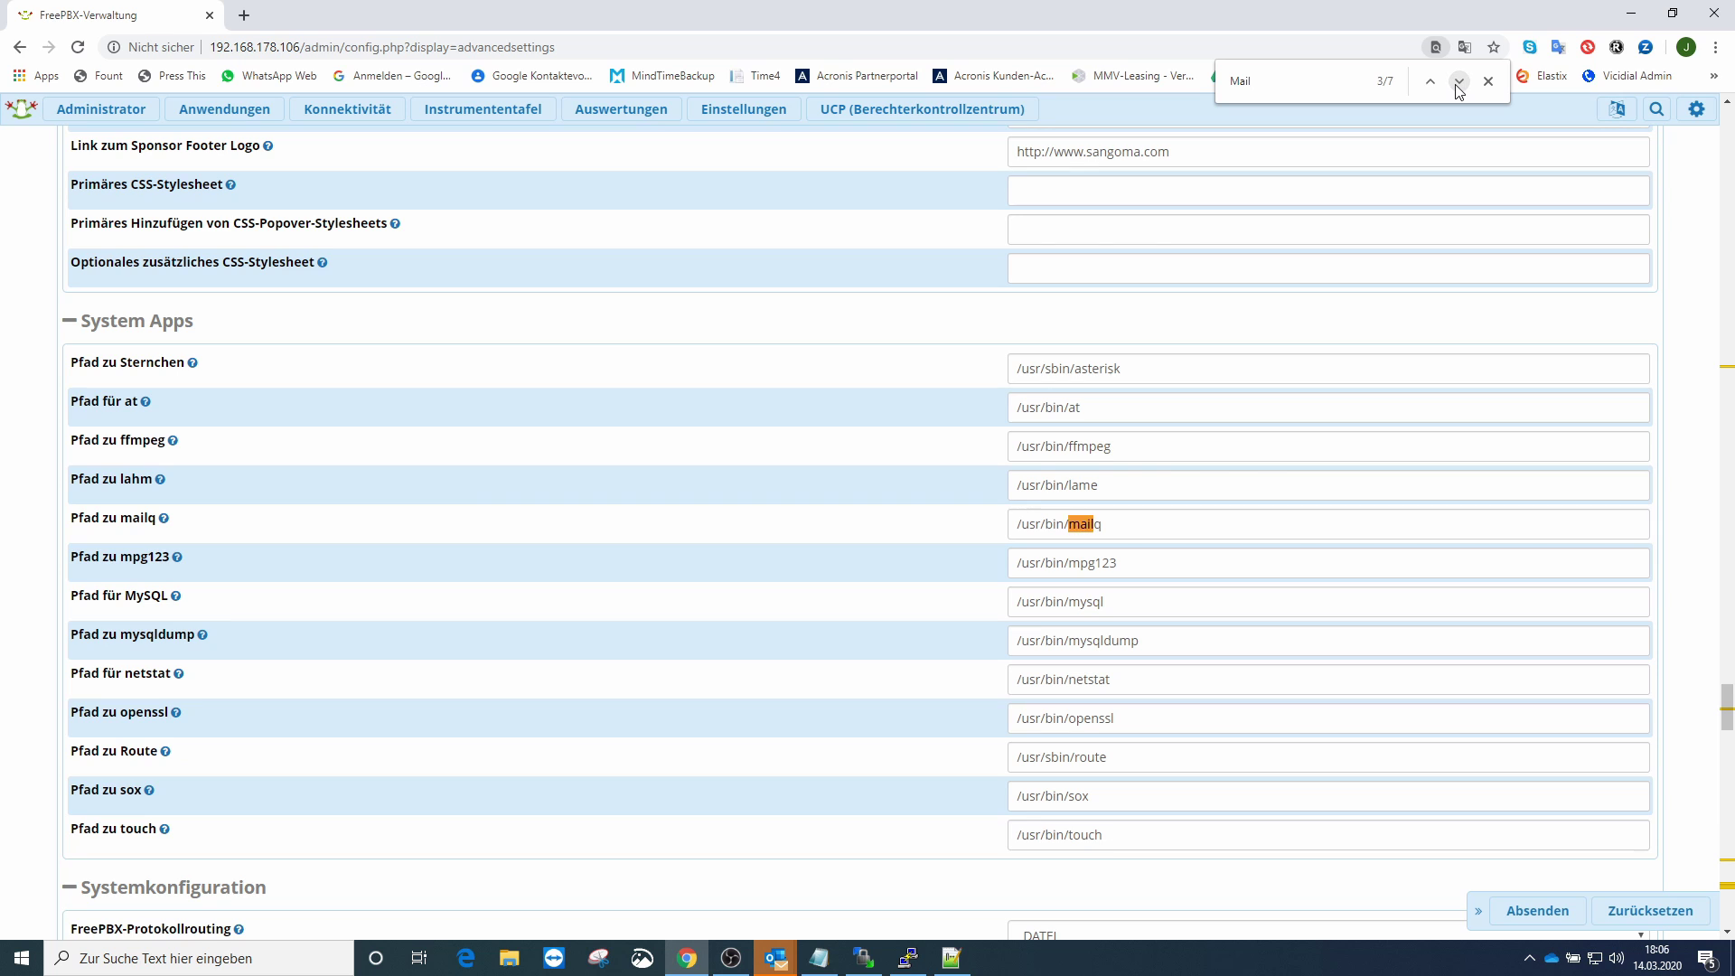
{"action": "left_click", "coordinate": [1457, 84]}
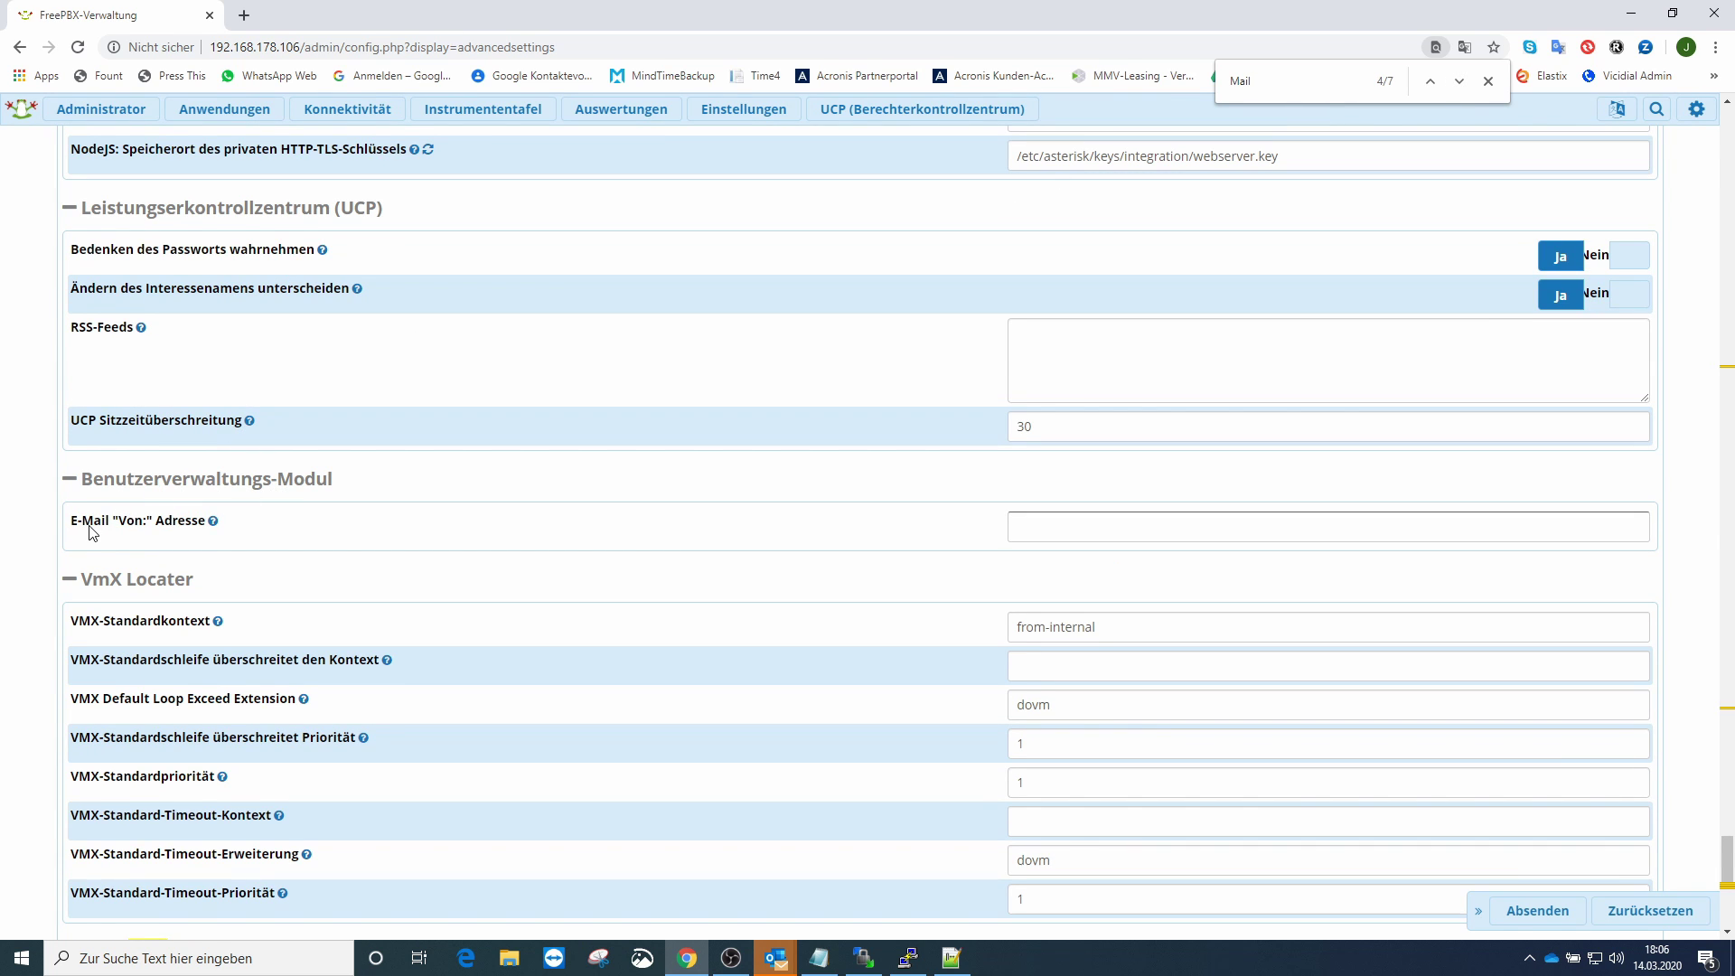
- Paste the GMX sender address into the E-Mail "Von:" field and submit the settings
{"action": "left_click", "coordinate": [1029, 517]}
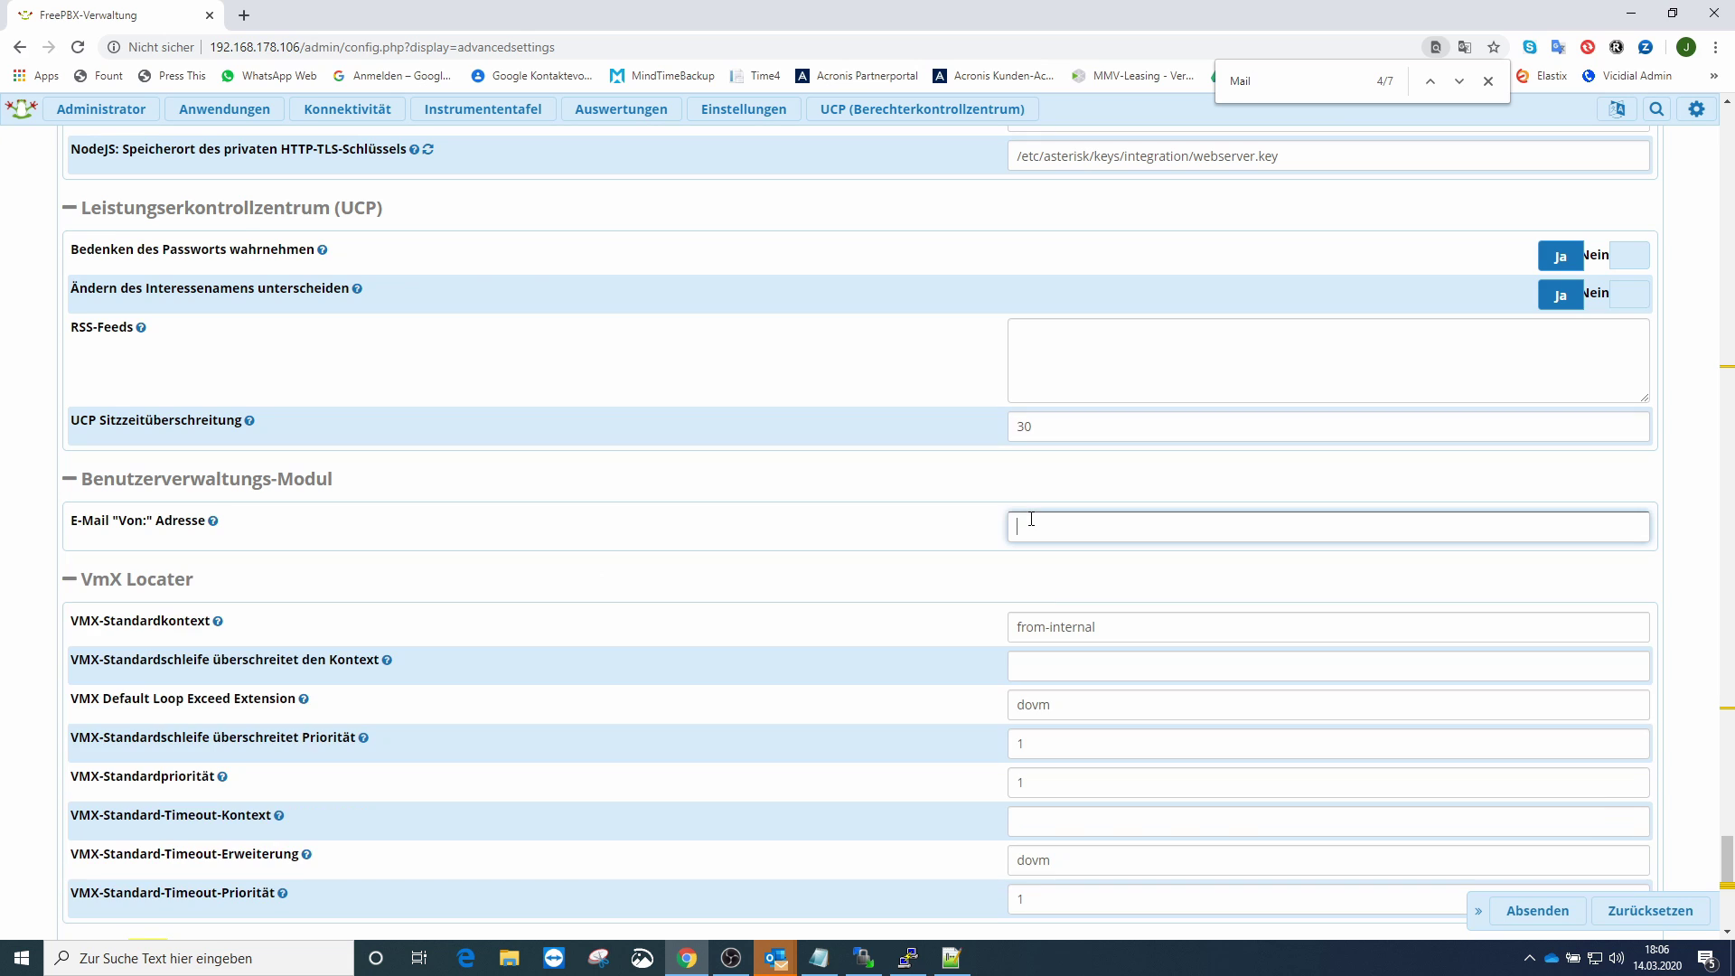
{"action": "key", "text": "ctrl+v"}
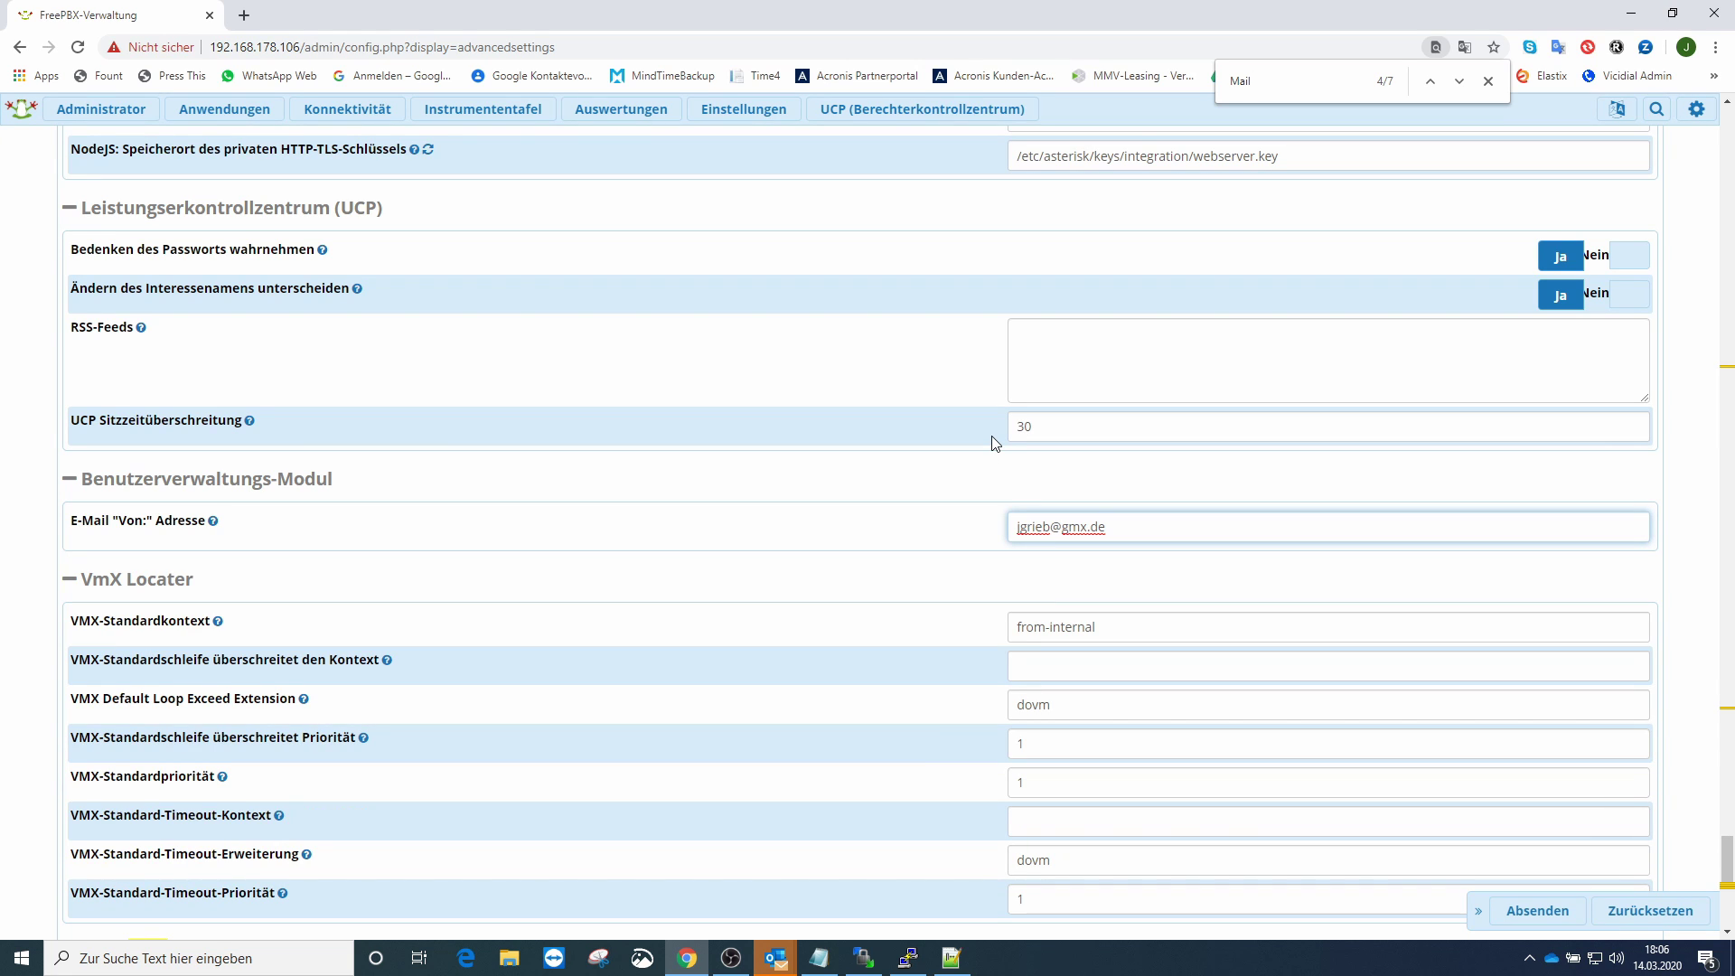
{"action": "left_click", "coordinate": [1527, 910]}
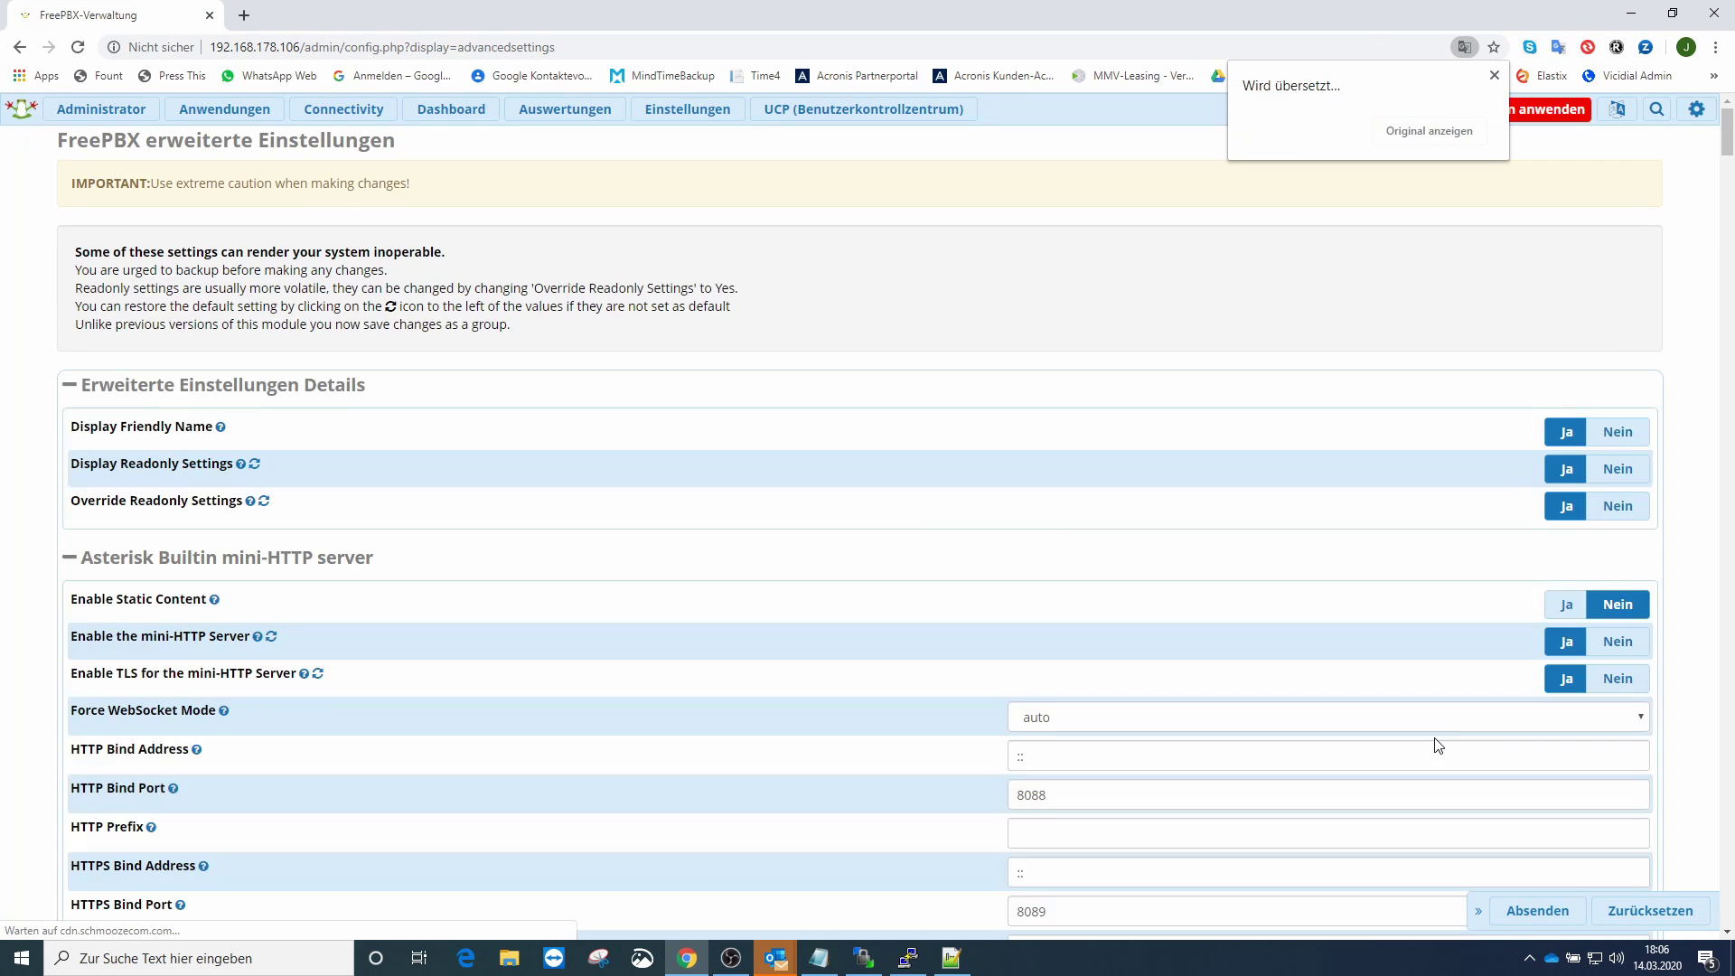
- Apply the saved FreePBX configuration, check the Outlook inbox, then go back to FreePBX's Administrator menu
{"action": "left_click", "coordinate": [1552, 110]}
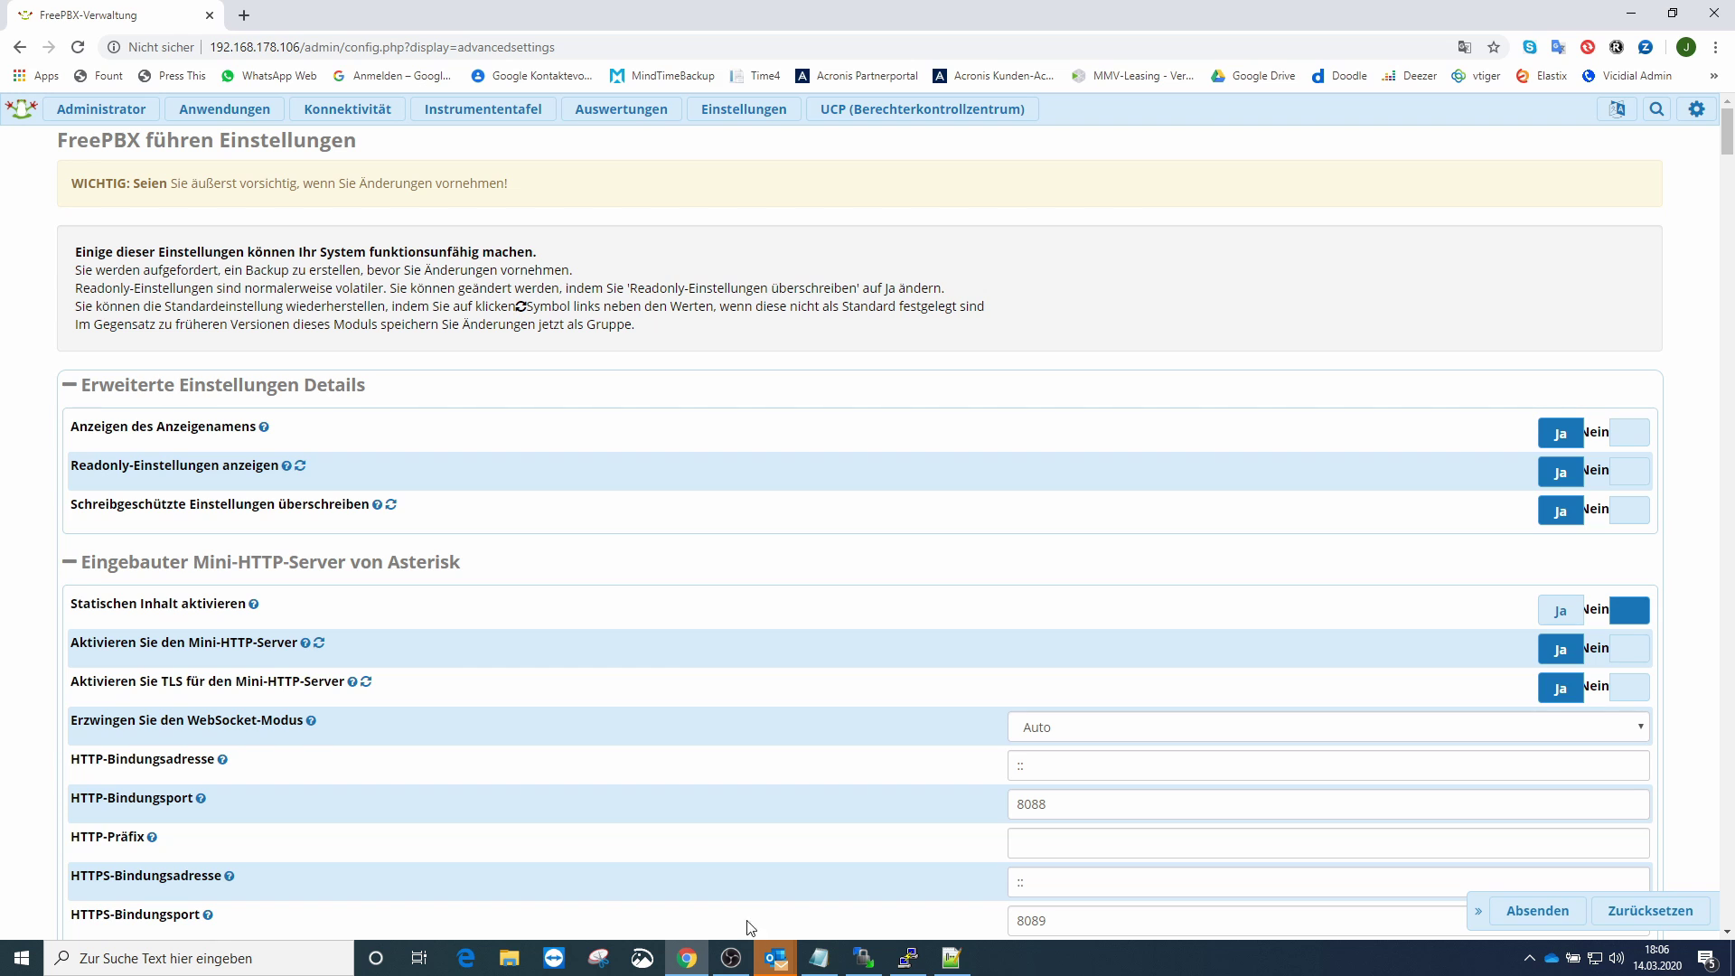
{"action": "mouse_move", "coordinate": [775, 960]}
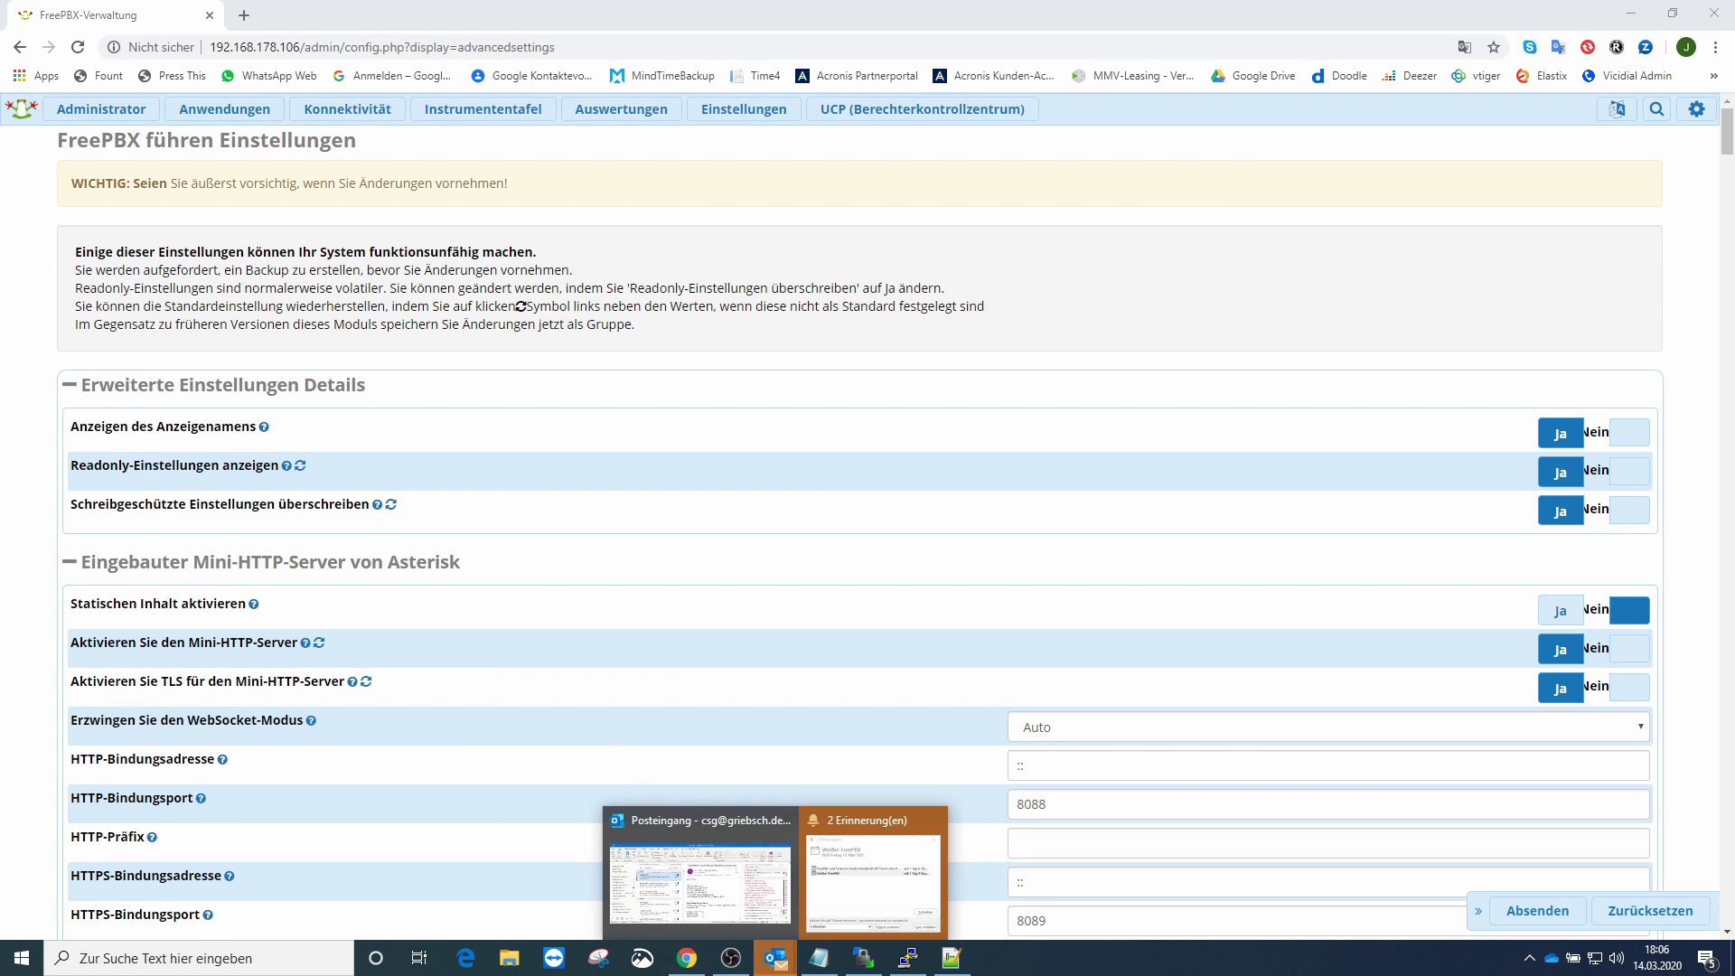
{"action": "left_click", "coordinate": [700, 881]}
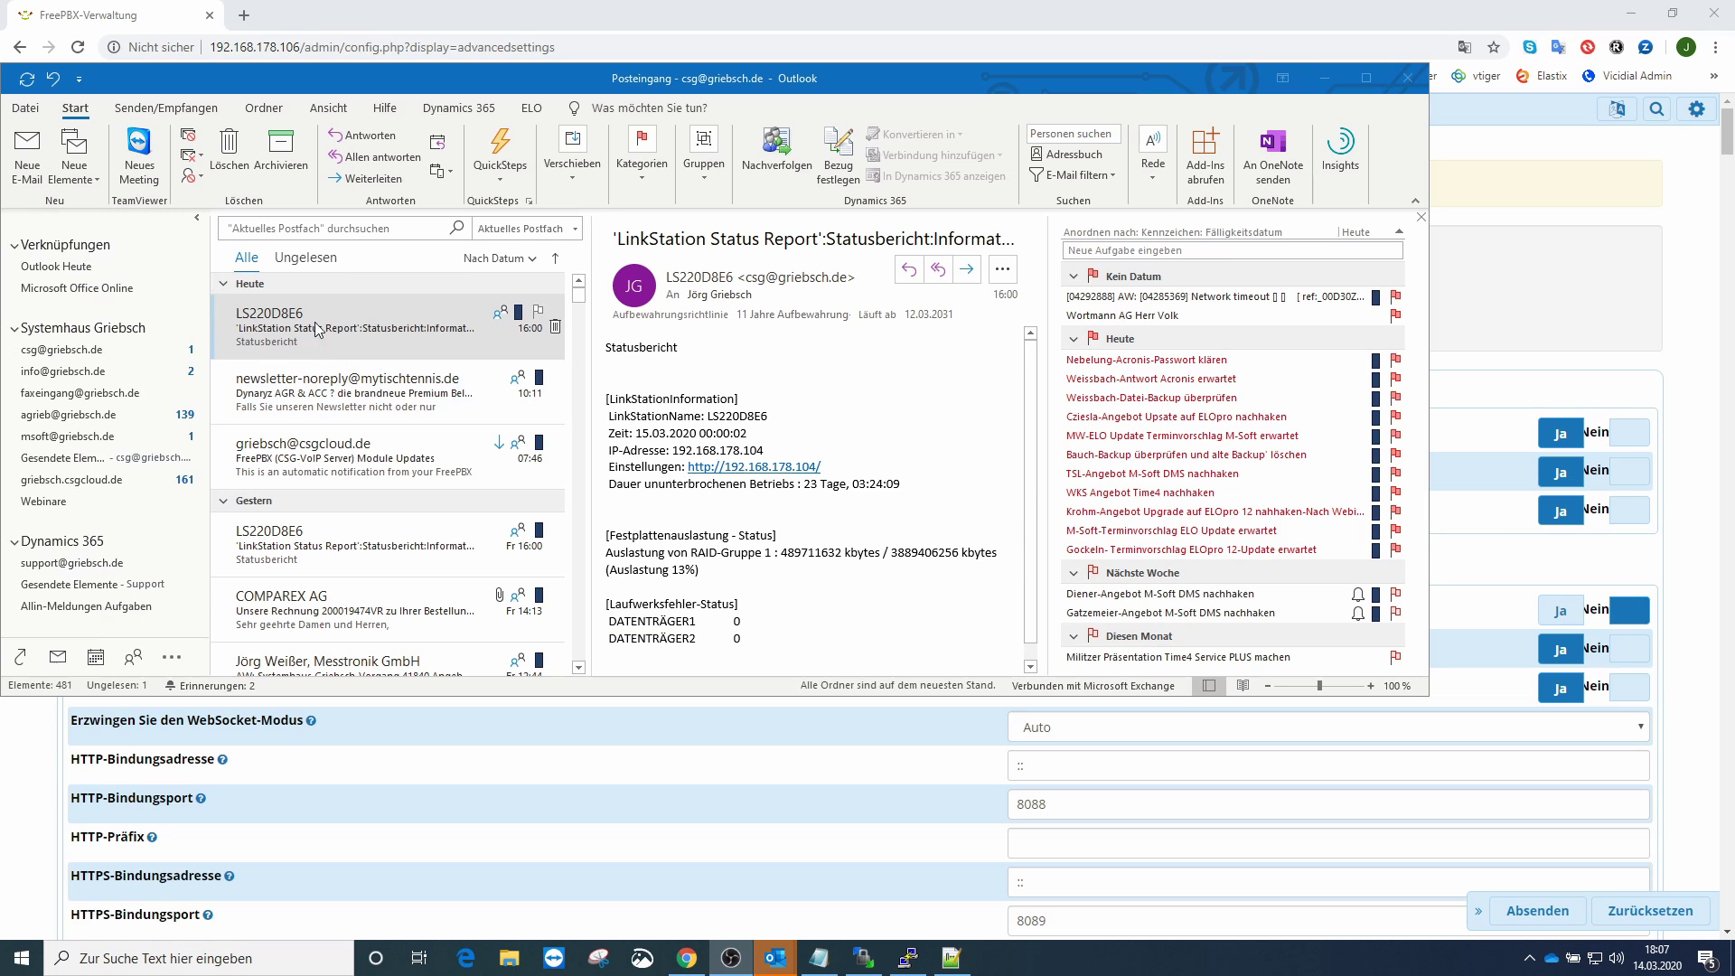
{"action": "left_click", "coordinate": [1143, 20]}
{"action": "left_click", "coordinate": [103, 112]}
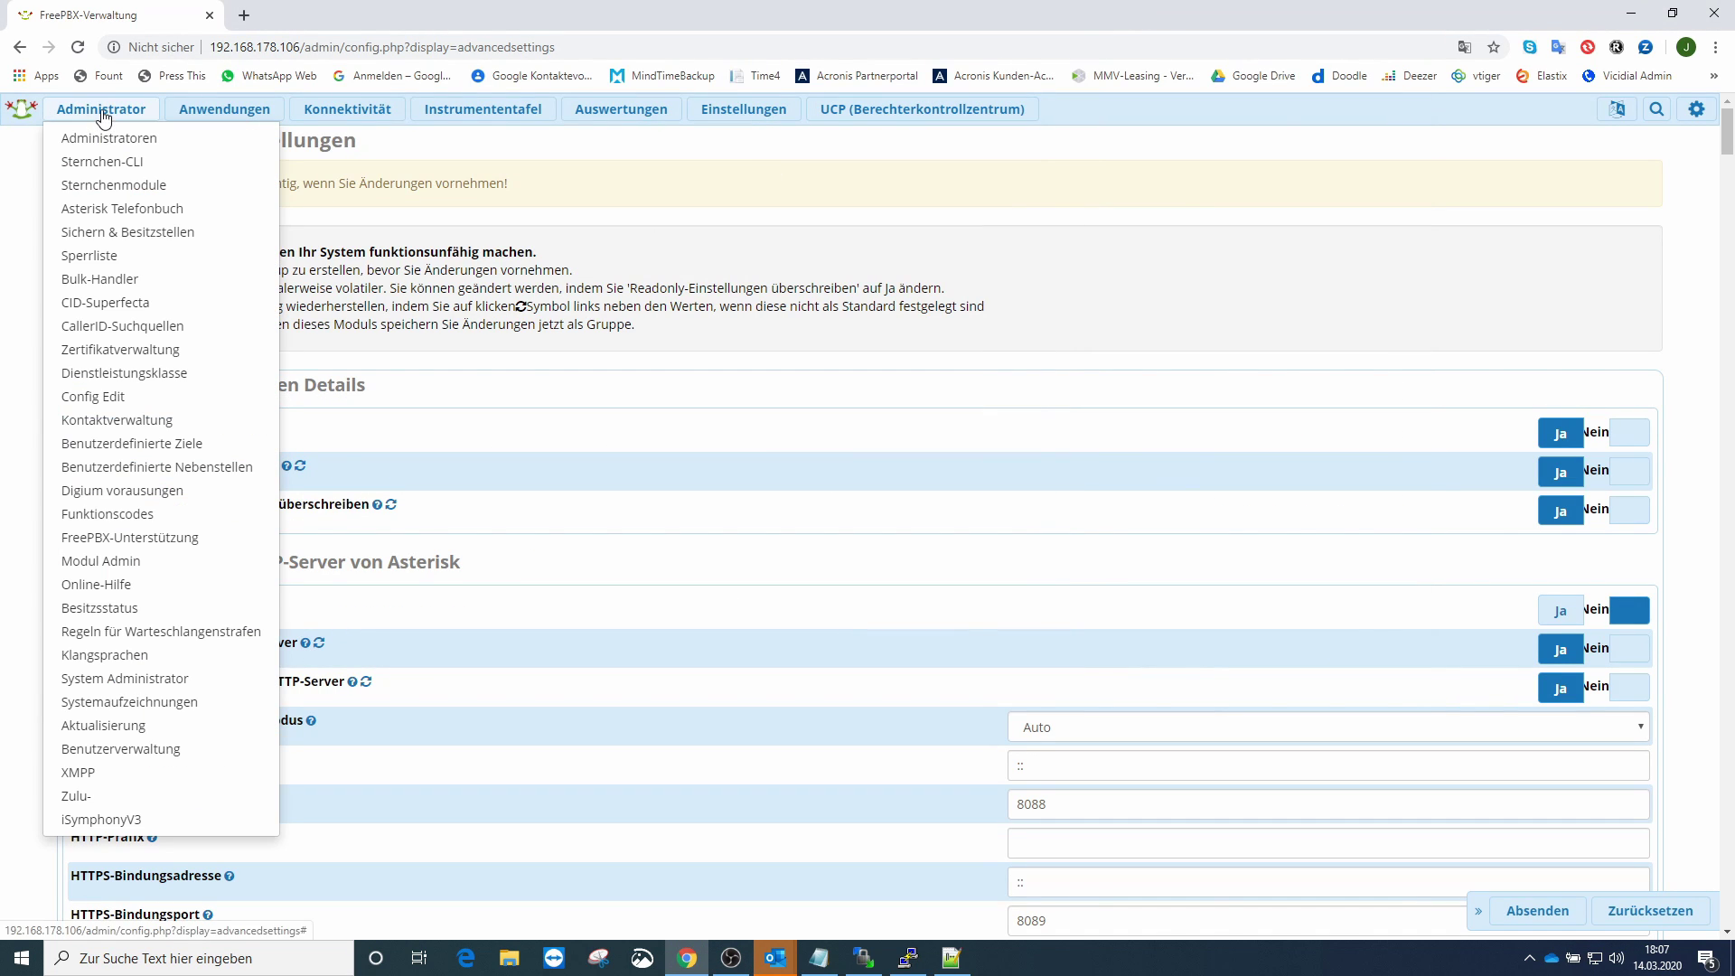
- In Benutzerverwaltung, enter user 80's e-mail address and save with 'Bestätigen und E-Mail an Benutzer senden'
{"action": "left_click", "coordinate": [106, 749]}
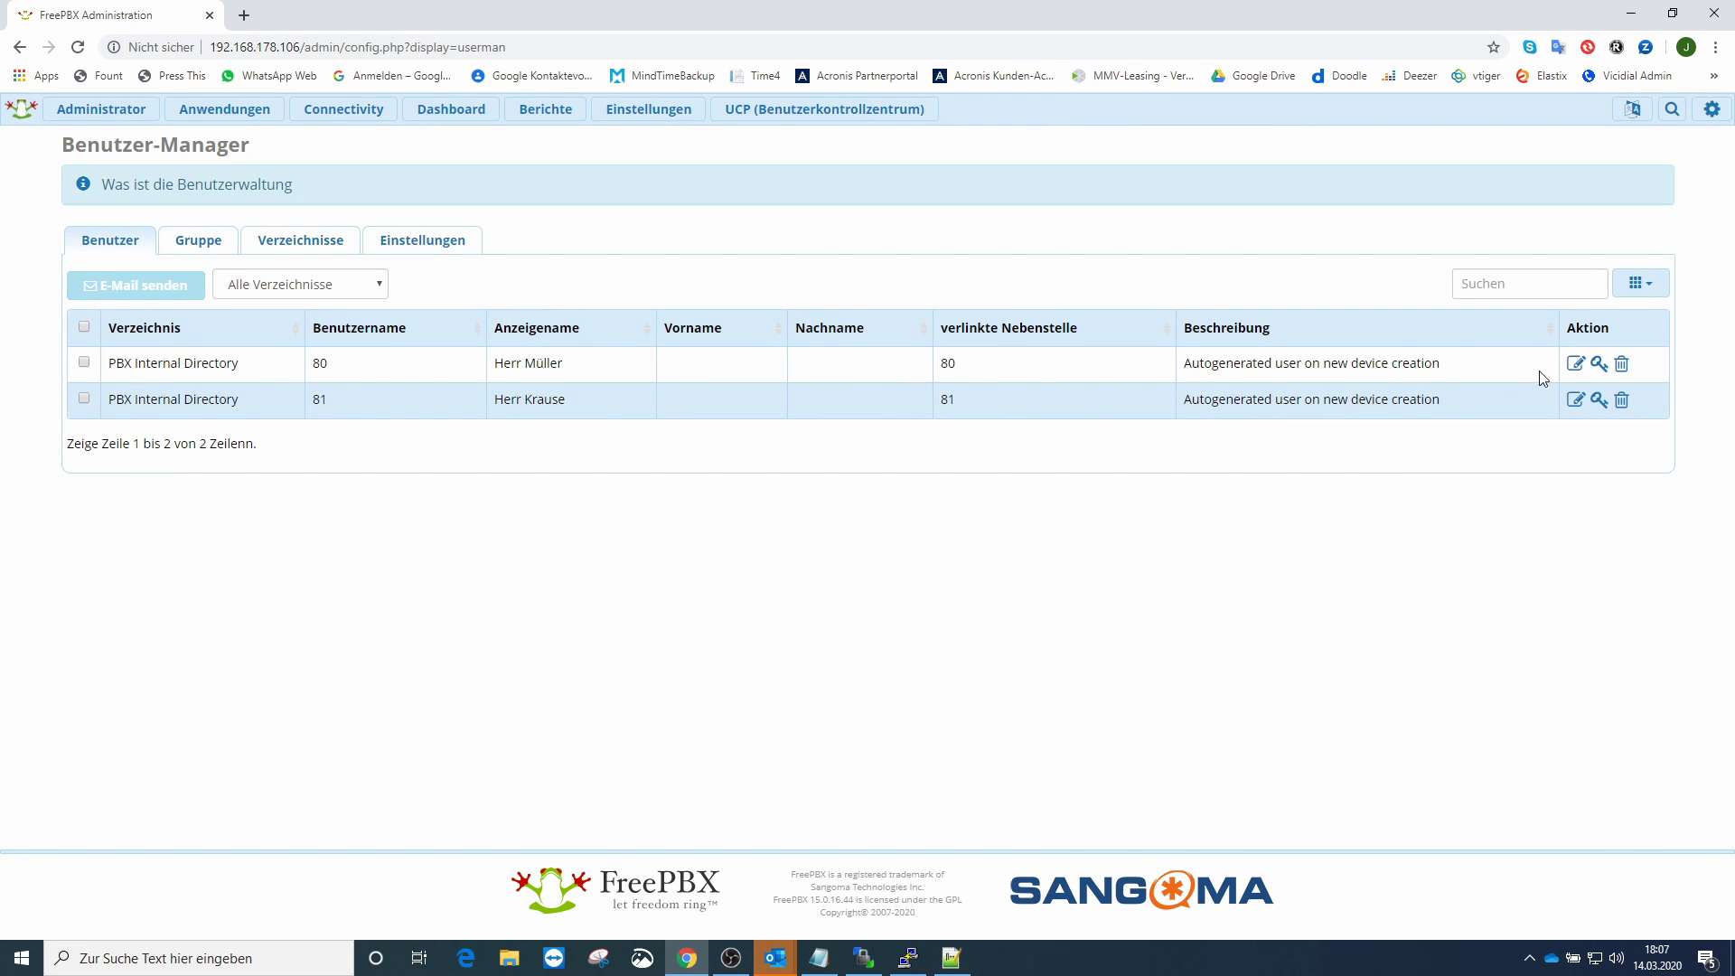
{"action": "left_click", "coordinate": [1575, 364]}
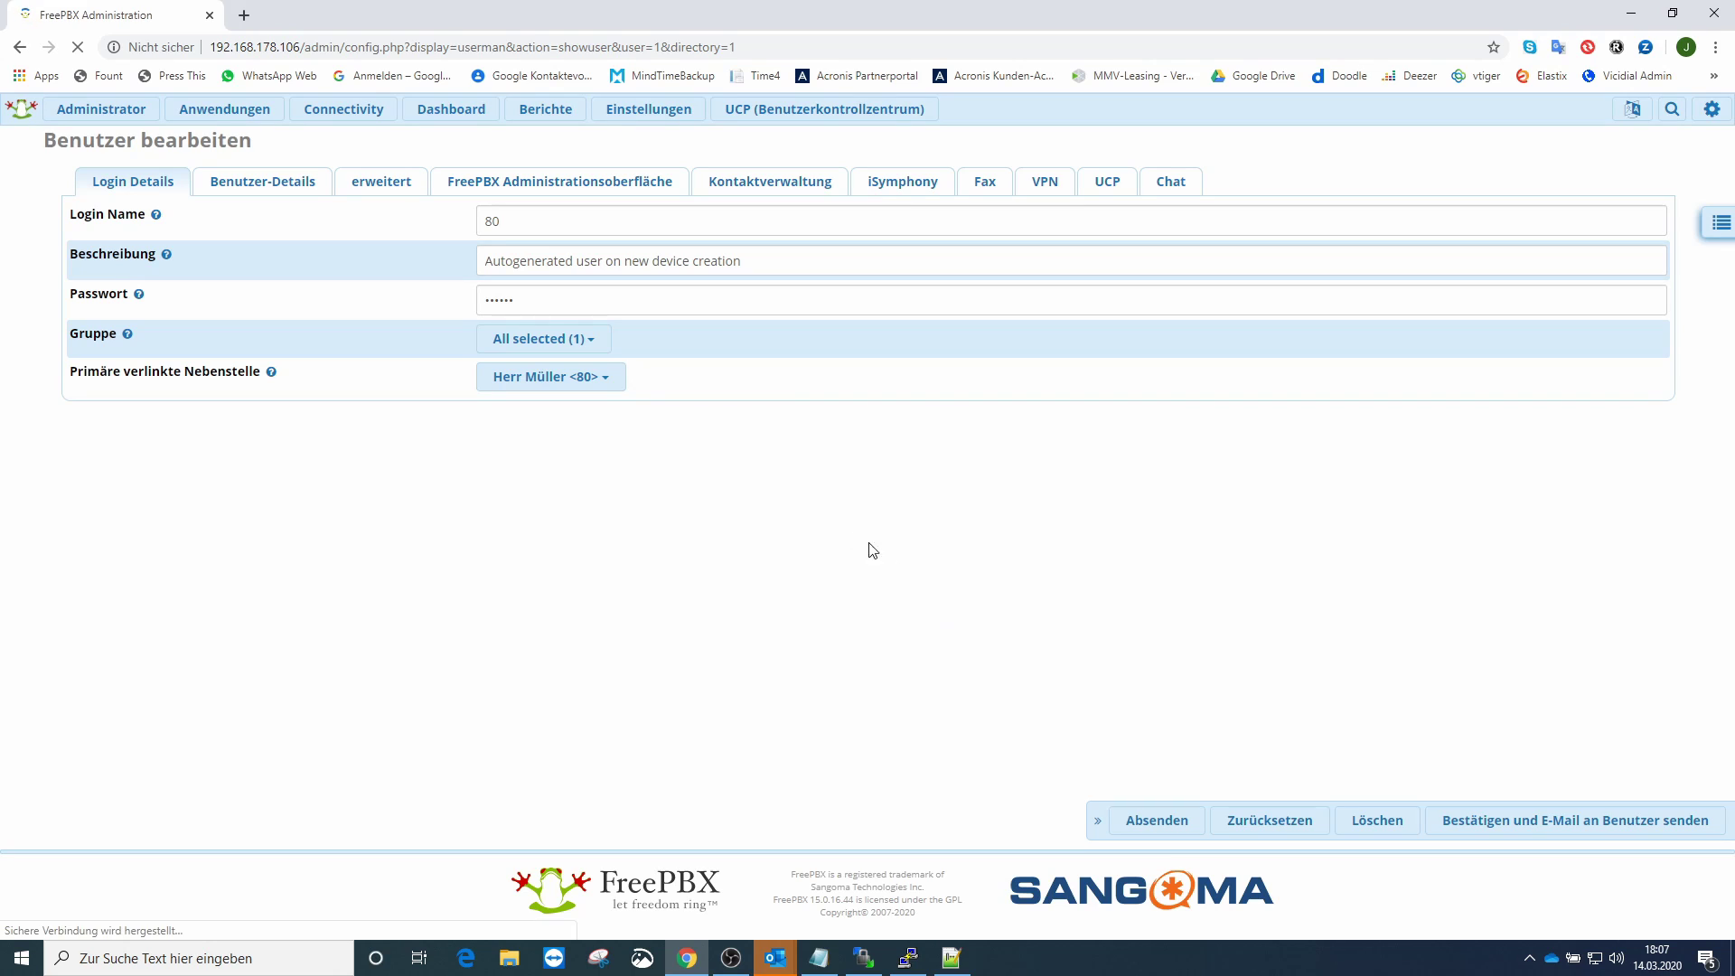
{"action": "left_click", "coordinate": [283, 185]}
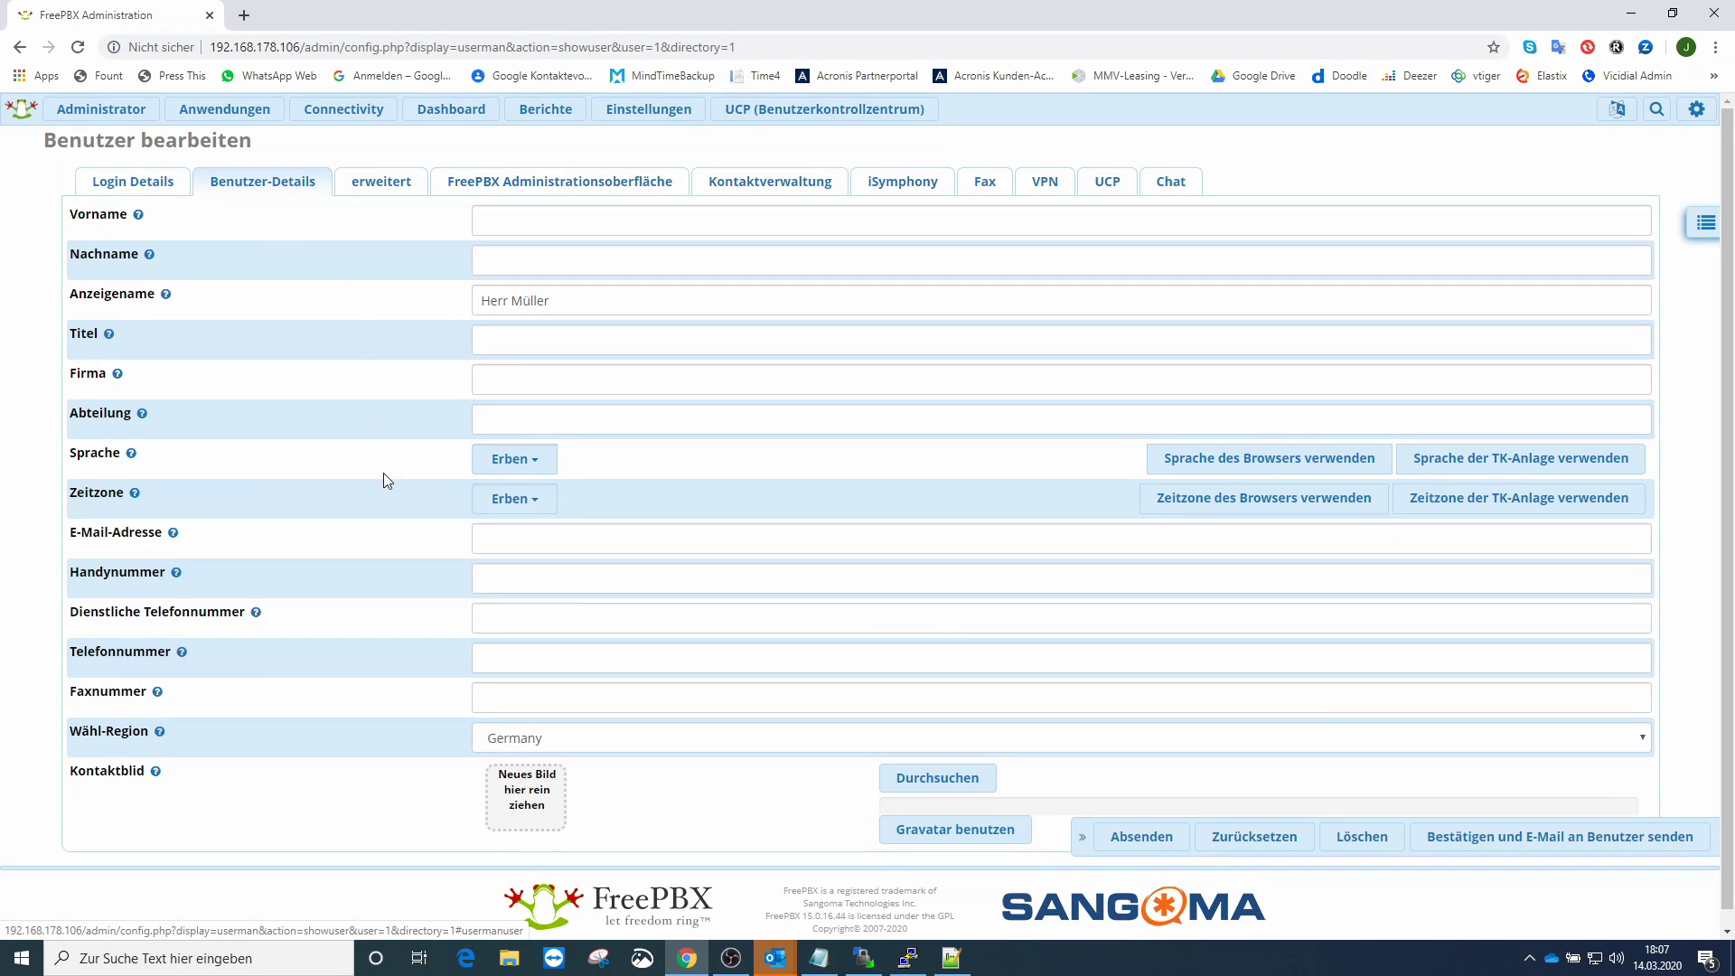
{"action": "left_click", "coordinate": [523, 542]}
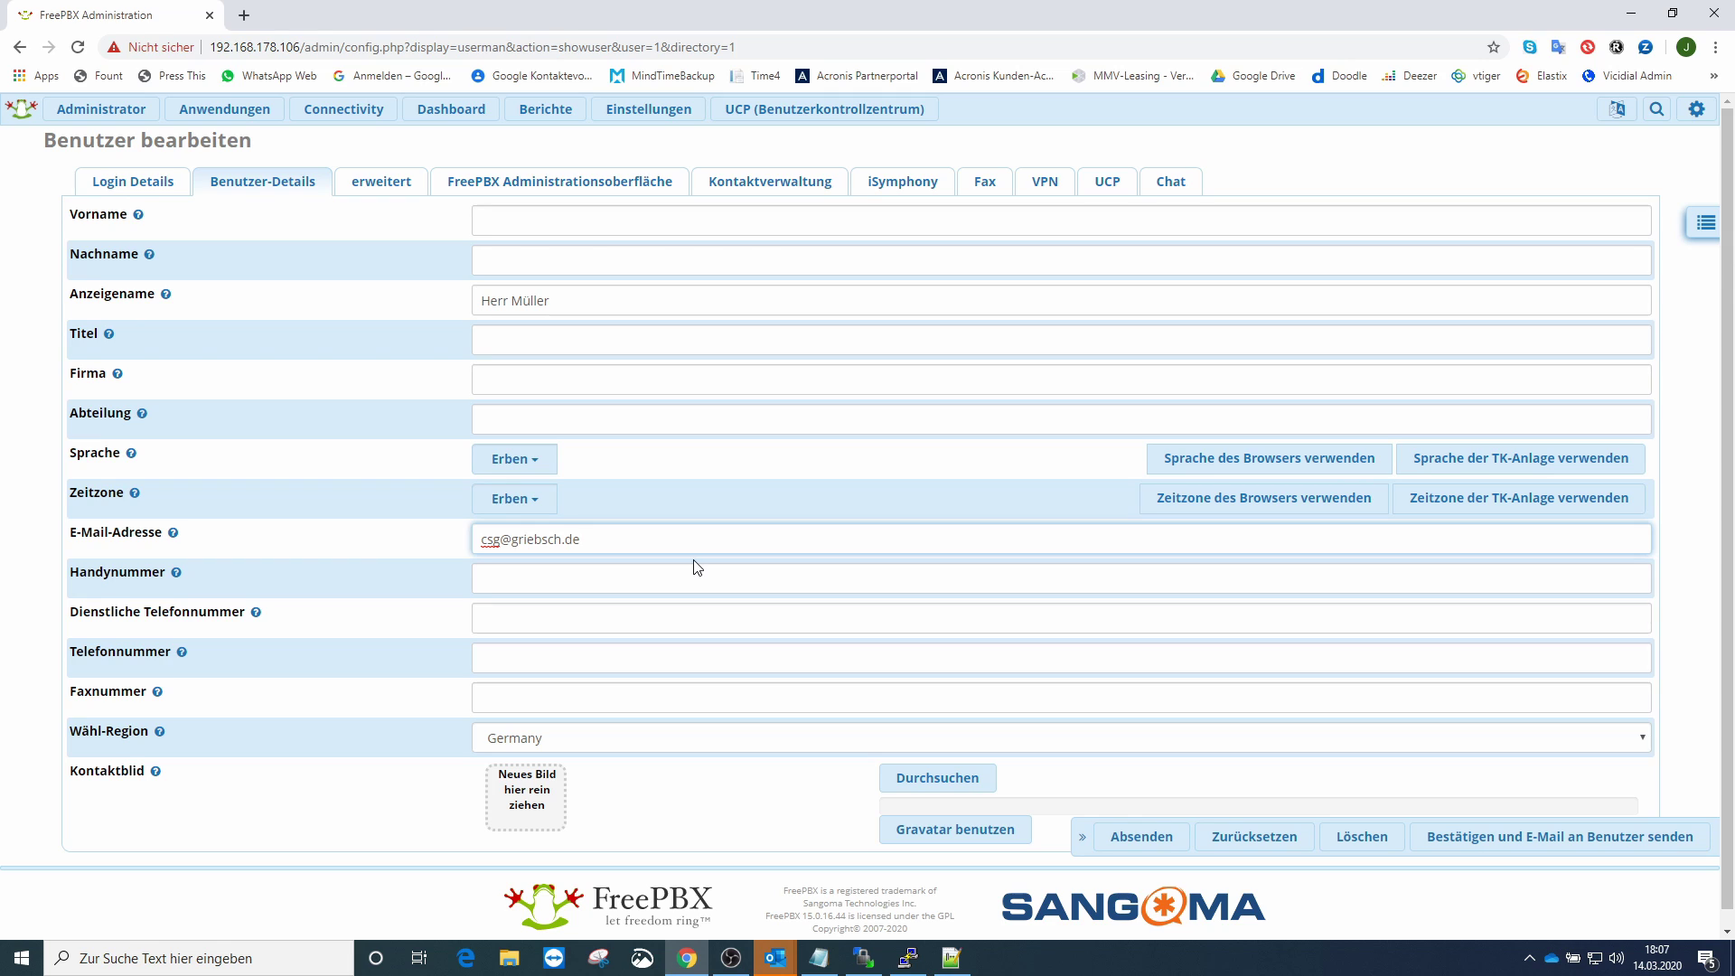
{"action": "left_click", "coordinate": [537, 542]}
{"action": "left_click", "coordinate": [351, 274]}
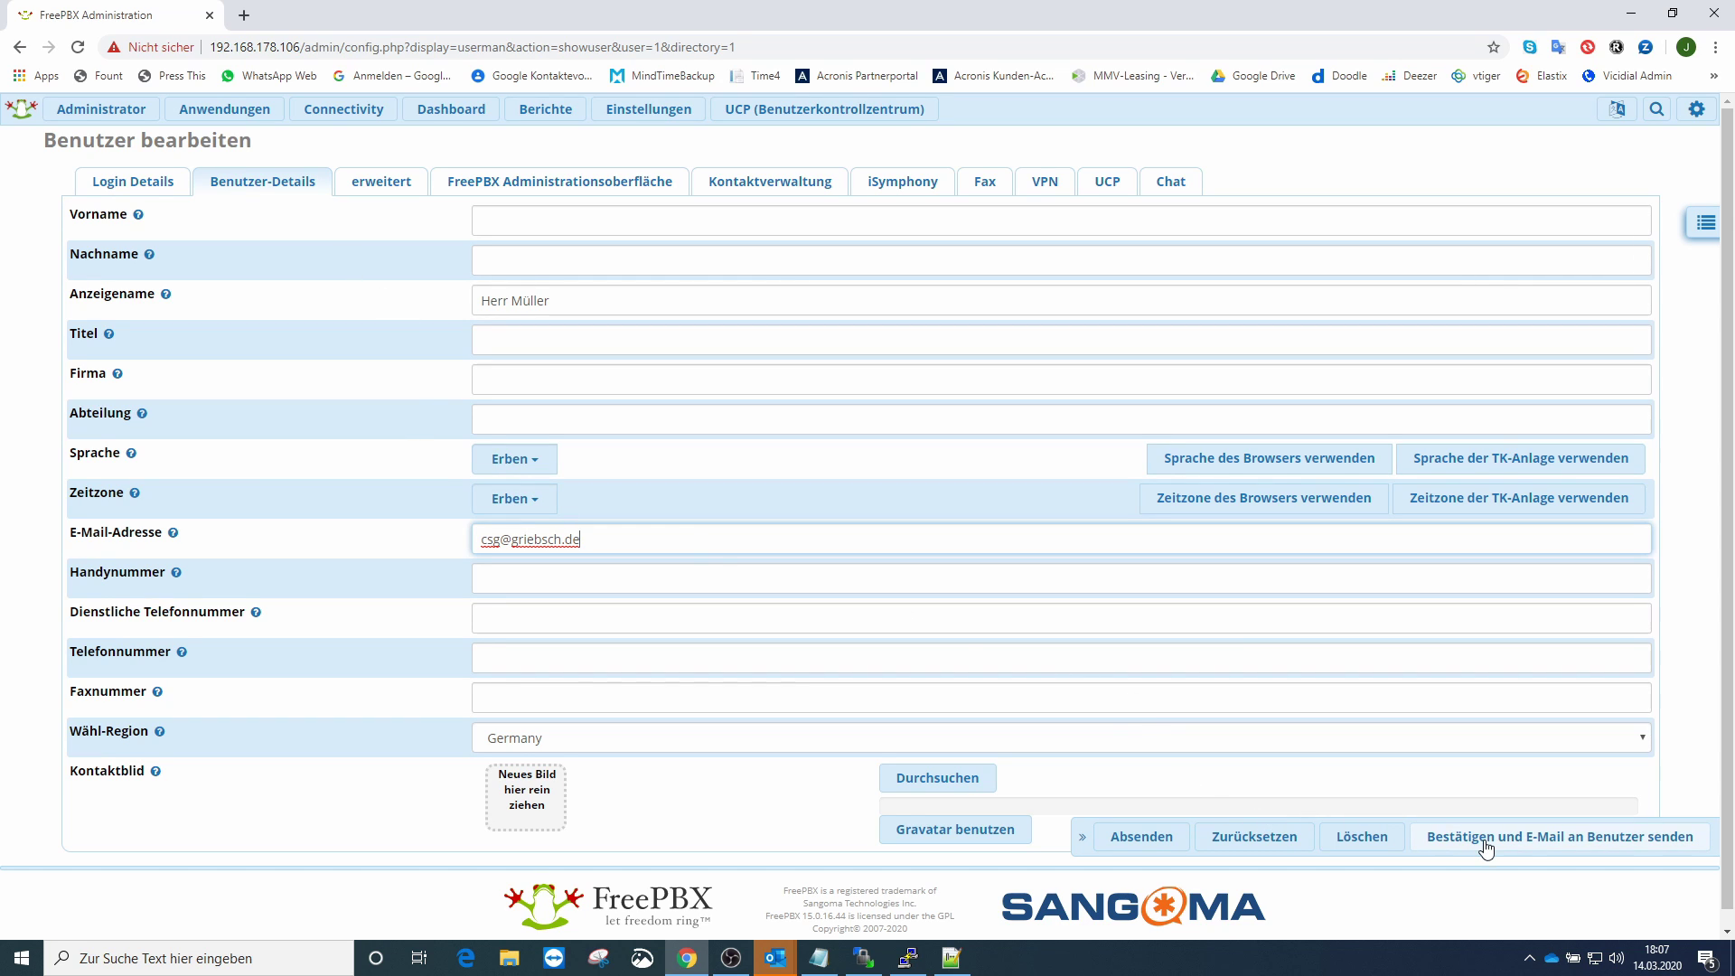
{"action": "left_click", "coordinate": [1554, 845]}
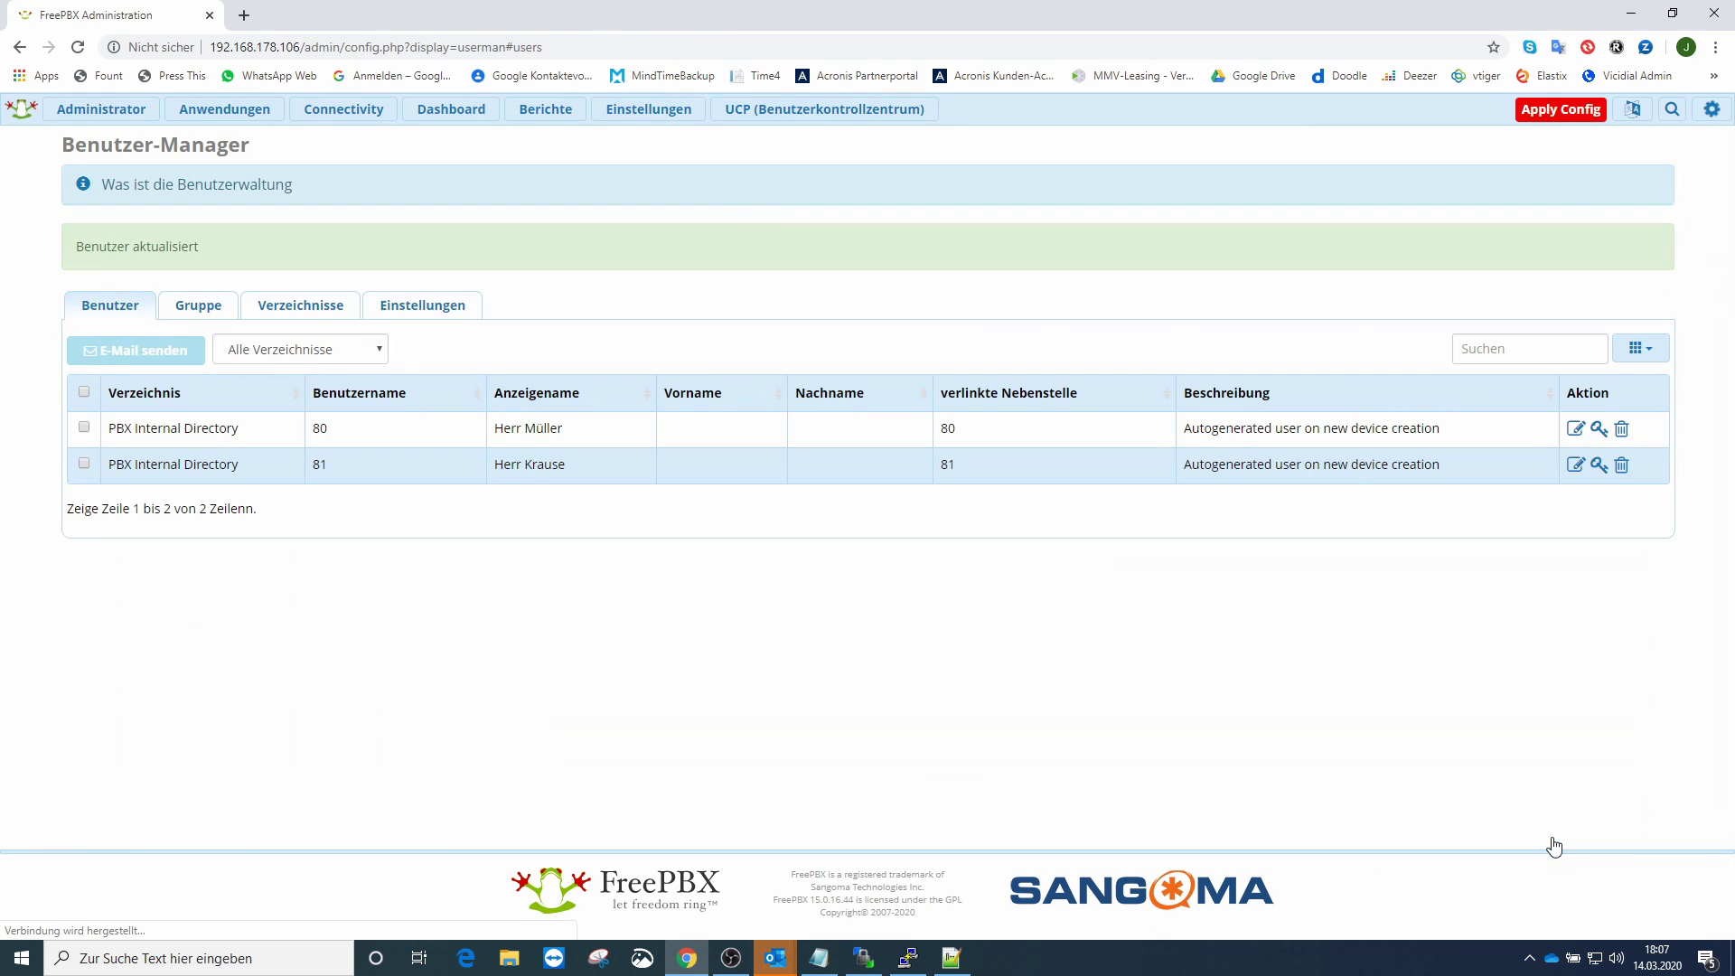
- Apply Config, then open the 'Ihr FreePBX Account' e-mail with UCP login links in Outlook
{"action": "left_click", "coordinate": [1588, 115]}
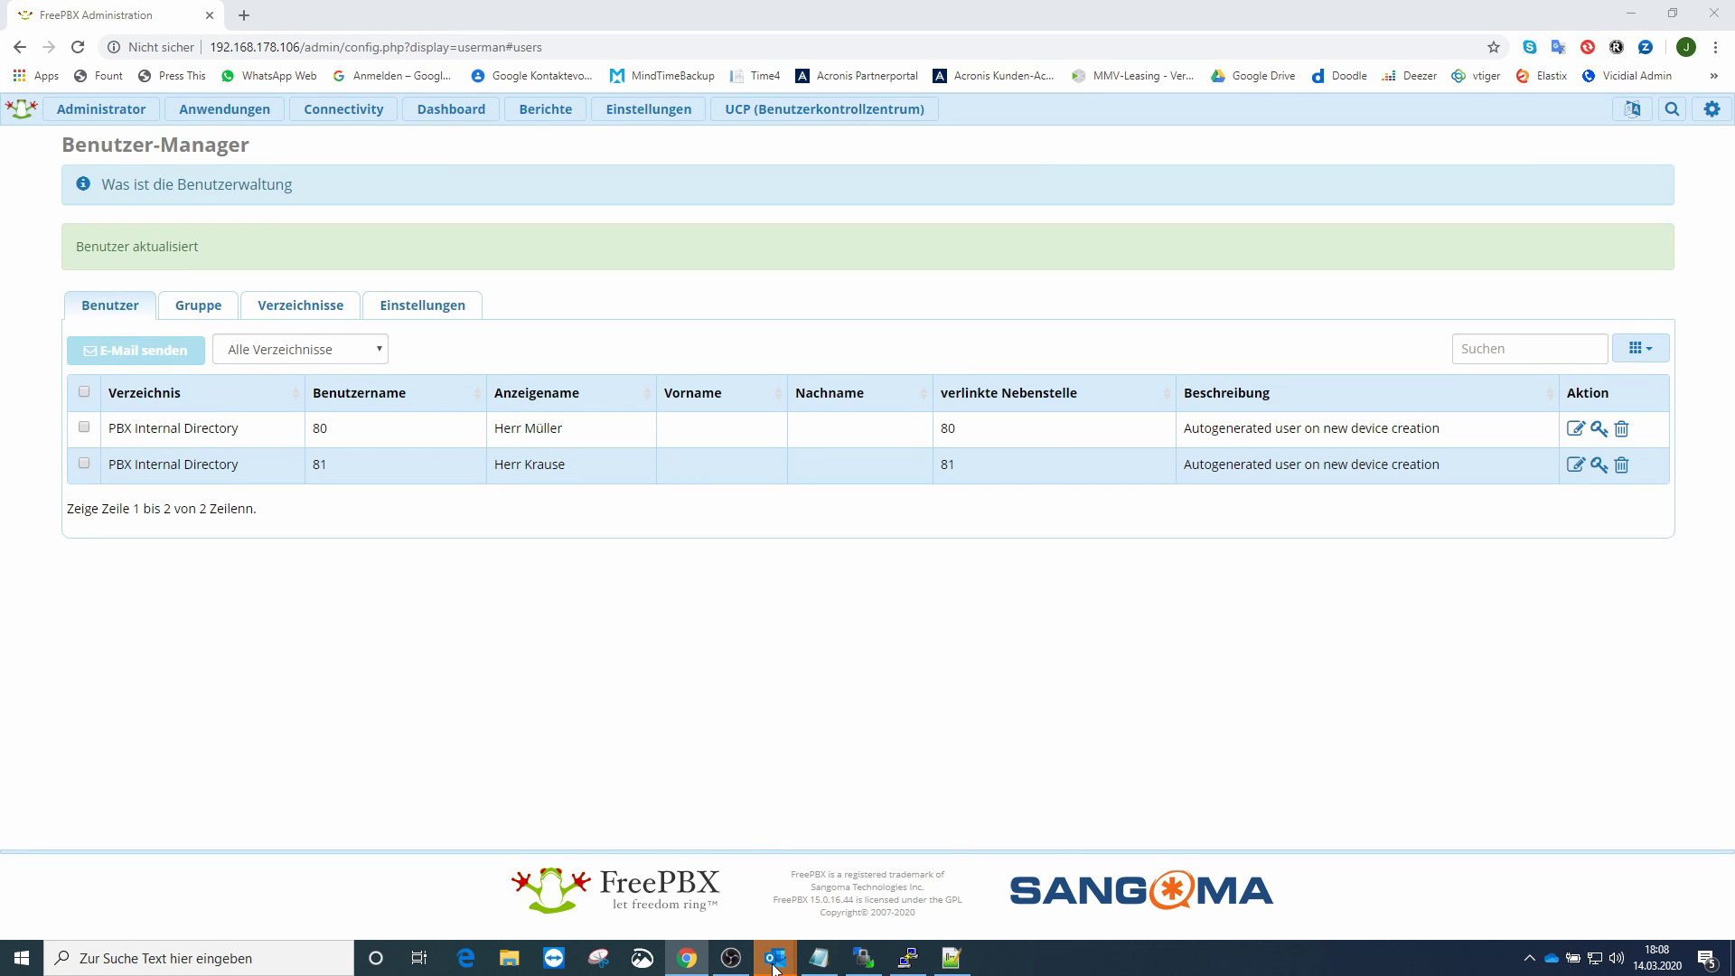
{"action": "mouse_move", "coordinate": [775, 966]}
{"action": "left_click", "coordinate": [698, 870]}
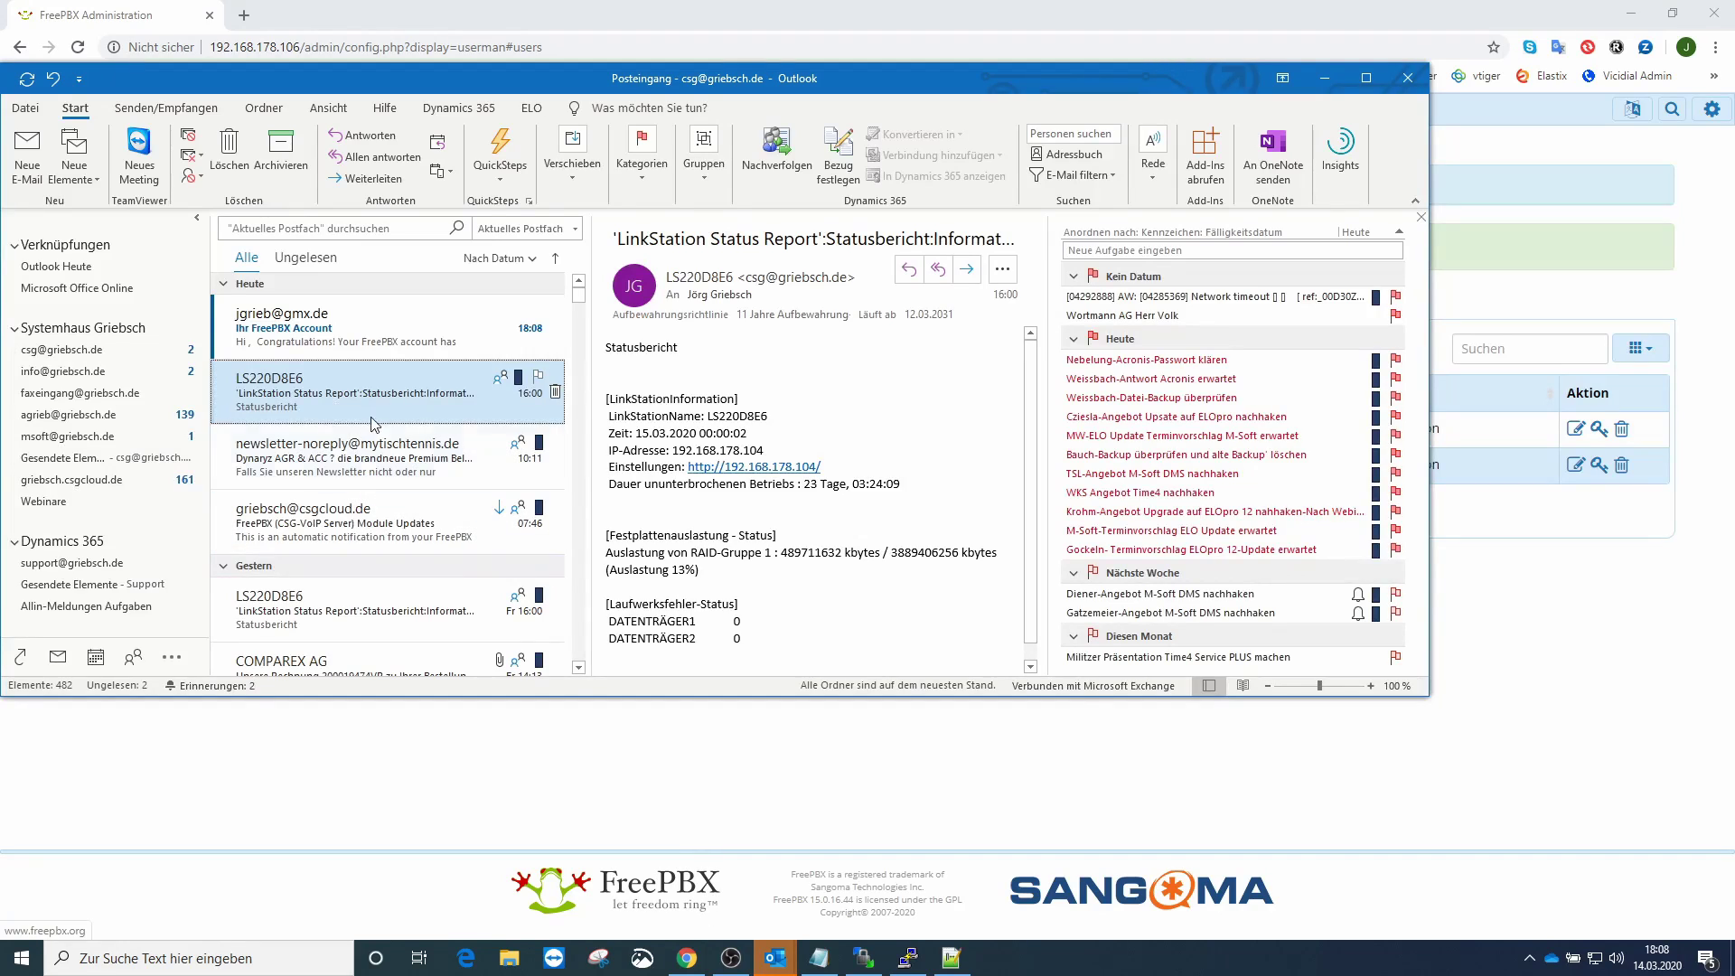
{"action": "left_click", "coordinate": [318, 348]}
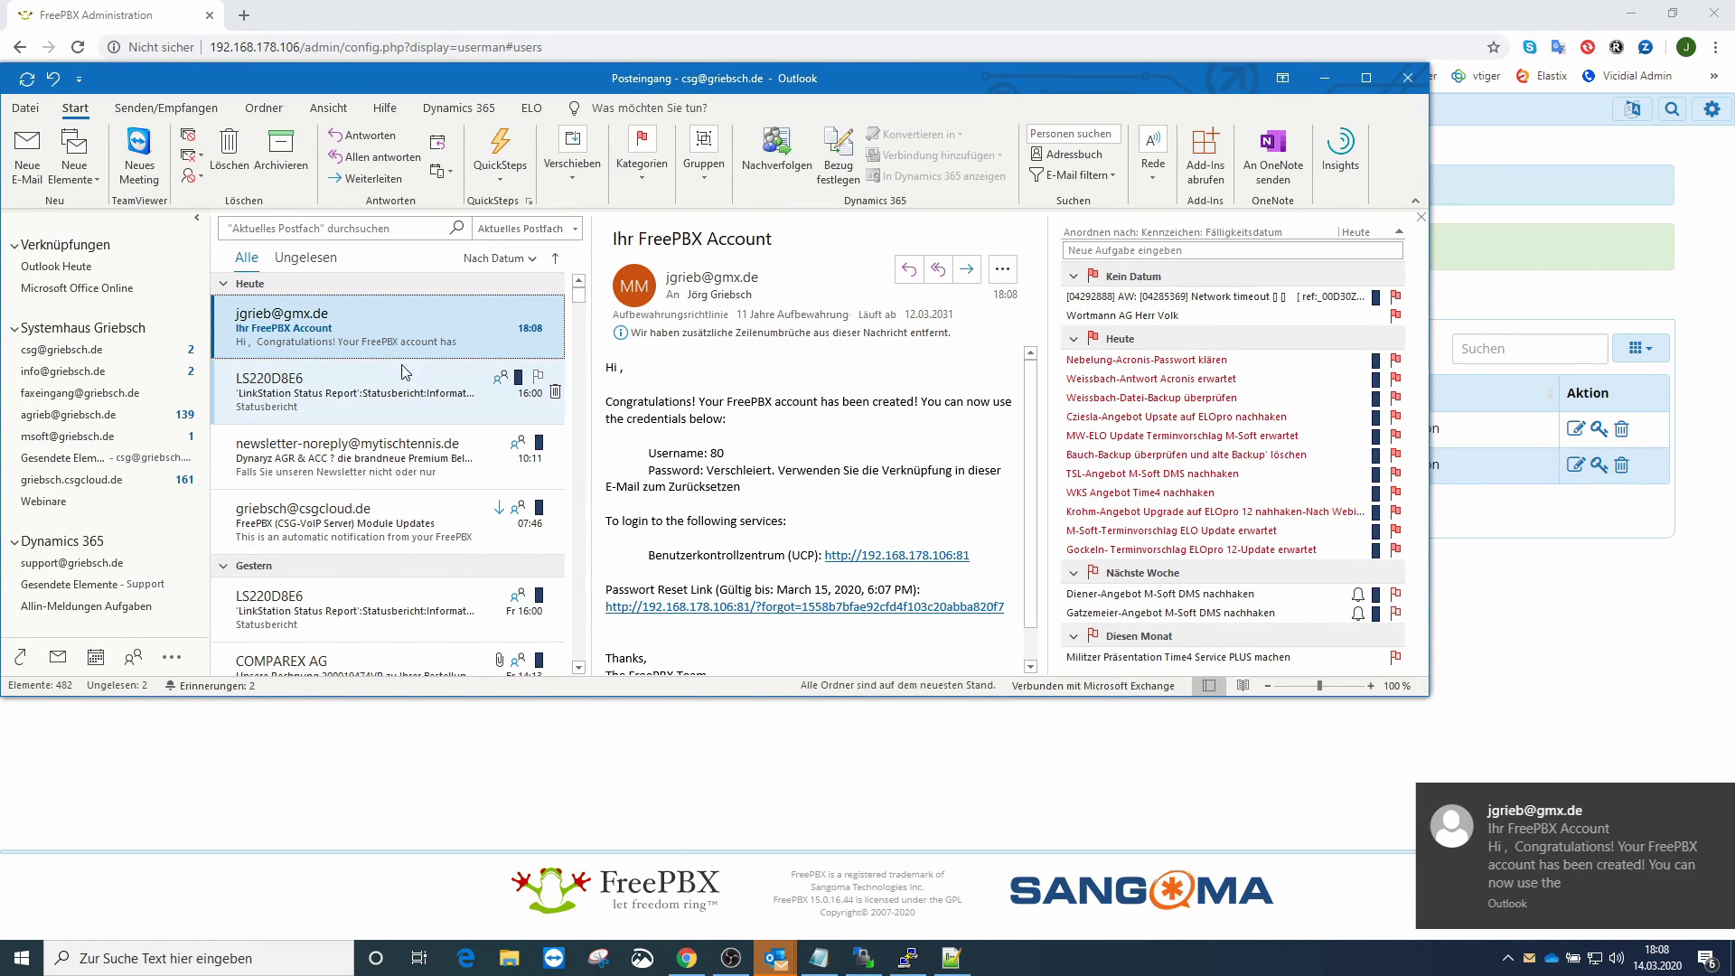